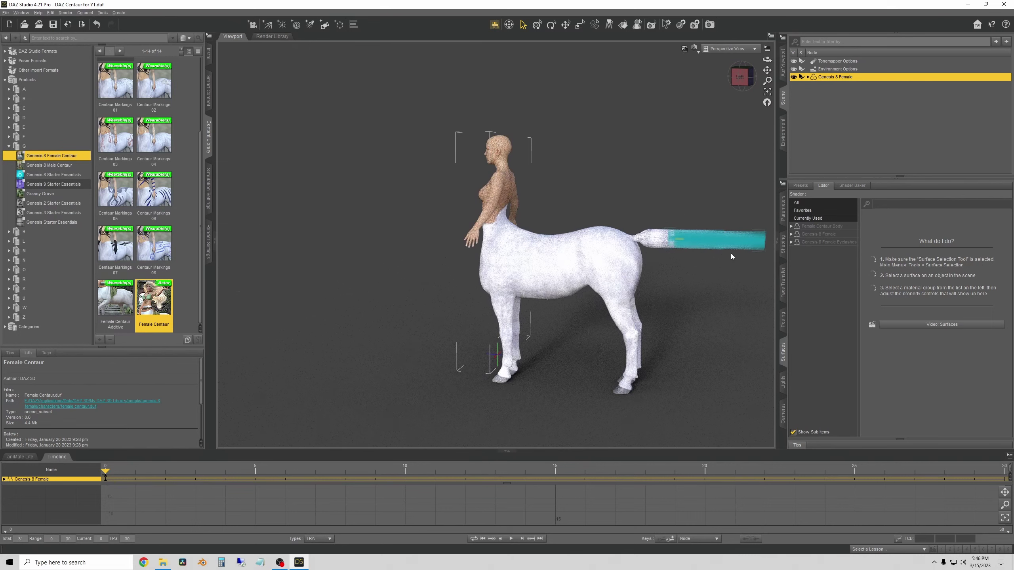
Show the Parameters pane sliders for the selected Genesis 8 Female figure
click(826, 238)
scroll(926, 357, down, 20)
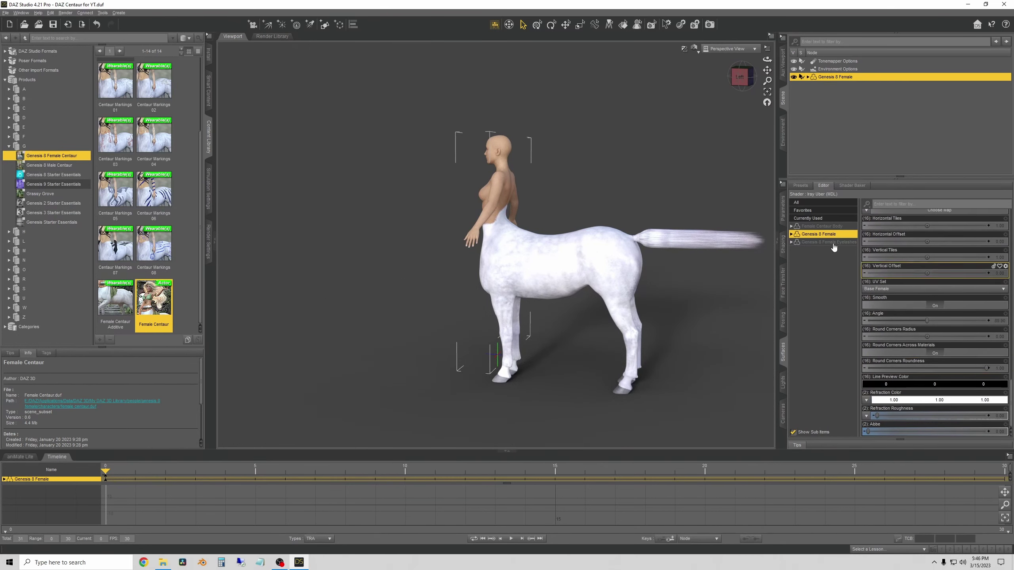
click(783, 209)
click(784, 210)
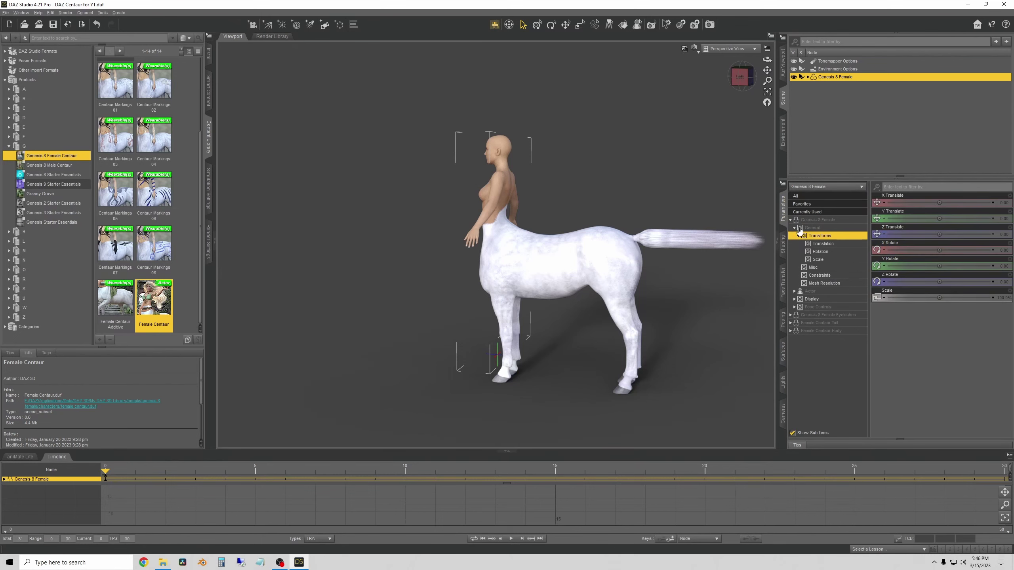
Browse through the Female Centaur Body parameters
click(827, 331)
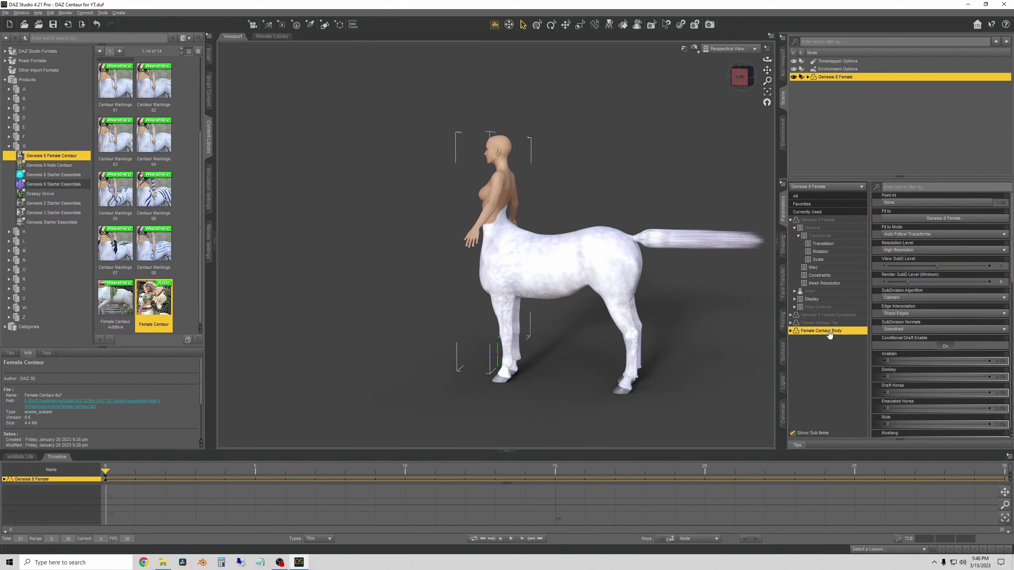
scroll(921, 374, down, 10)
scroll(921, 370, down, 2)
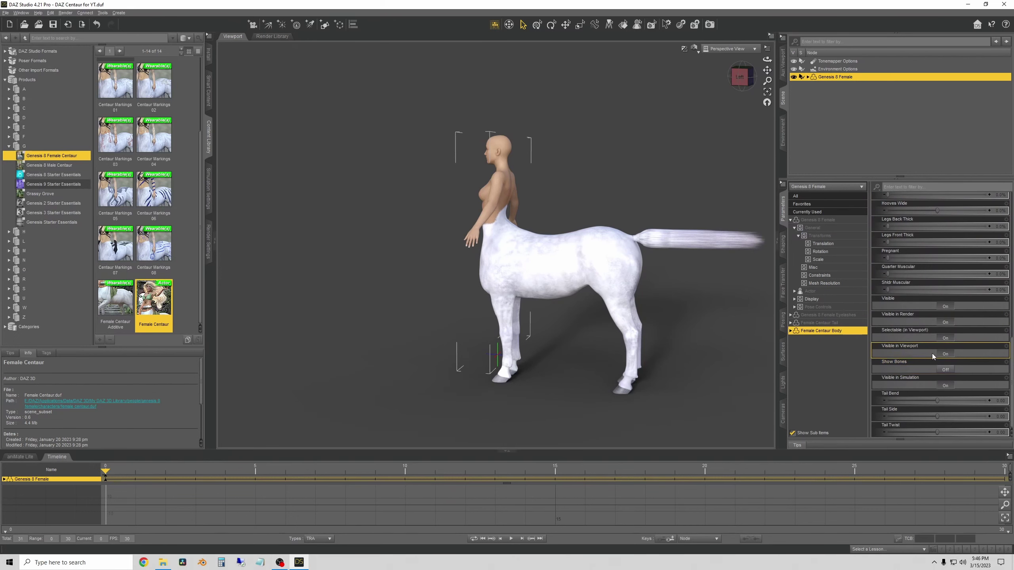
scroll(909, 420, up, 5)
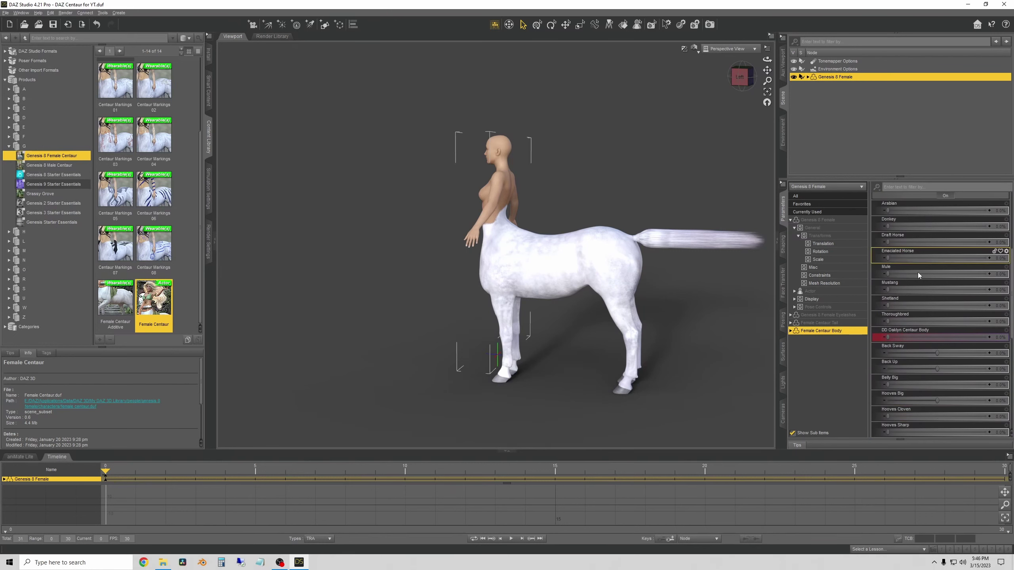
scroll(938, 324, up, 3)
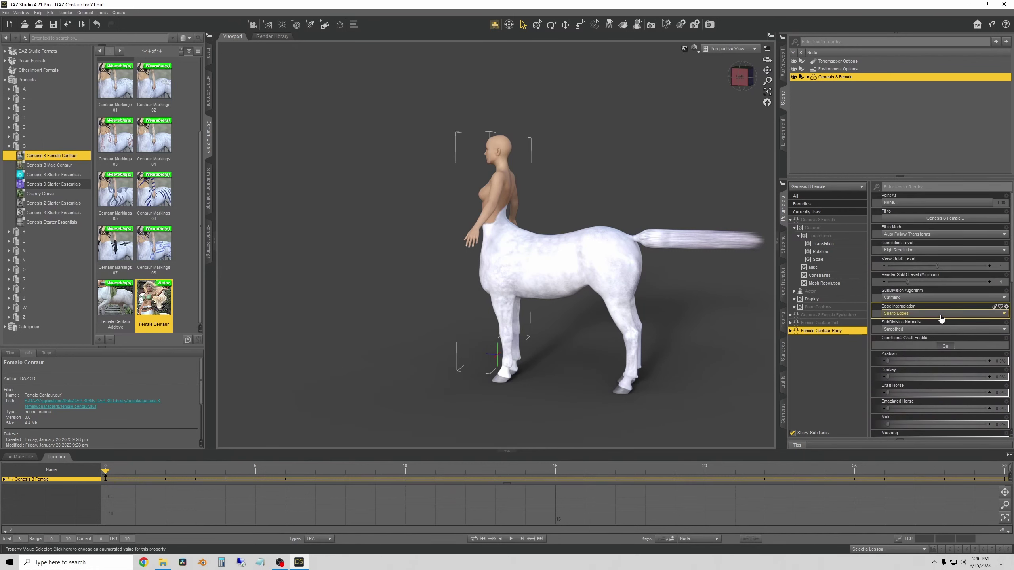
scroll(940, 318, down, 8)
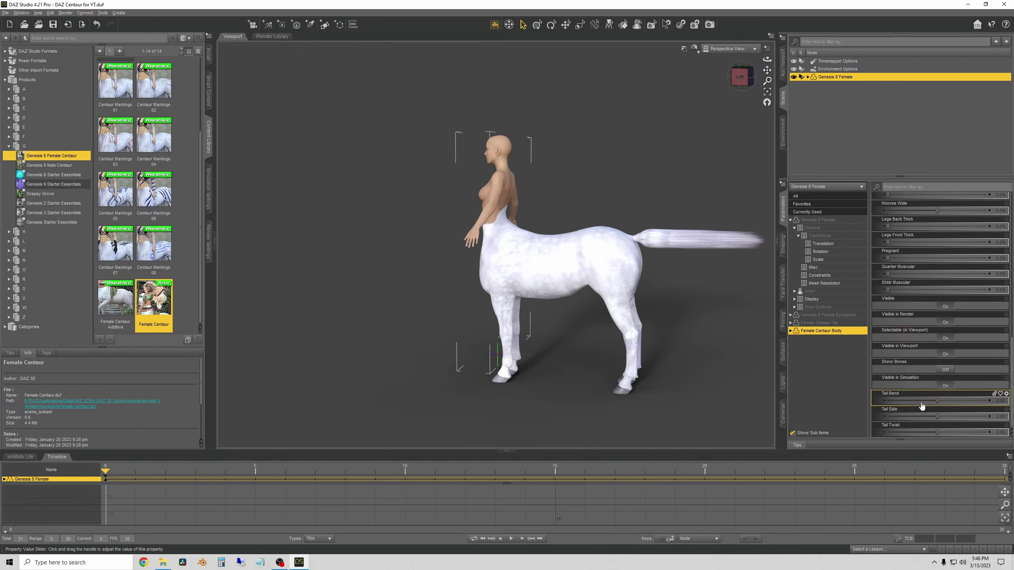
View Female Centaur Tail, then list Genesis 8 Female morphs like Horse Body Scale and Donkey Tail
click(809, 323)
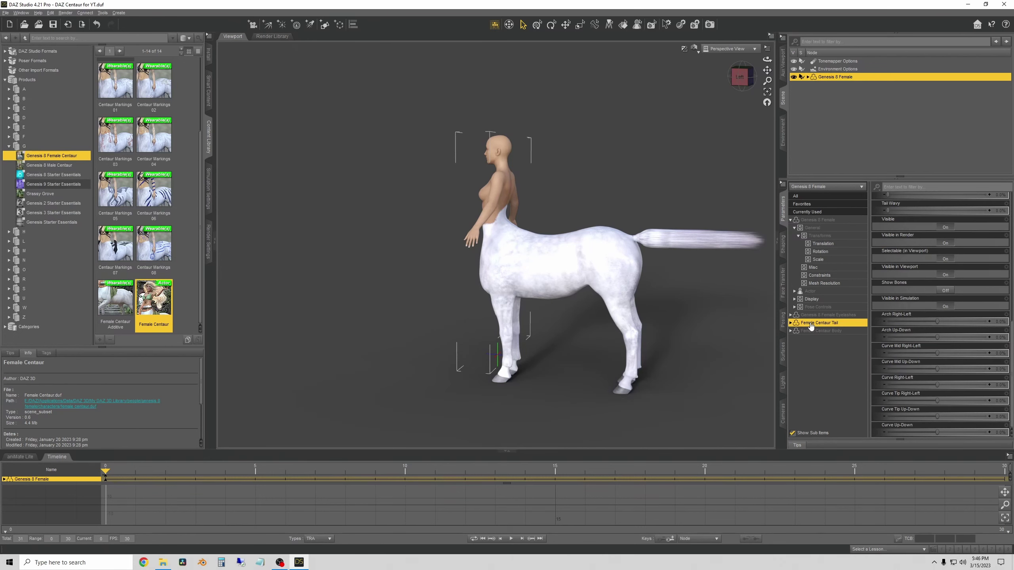
click(824, 220)
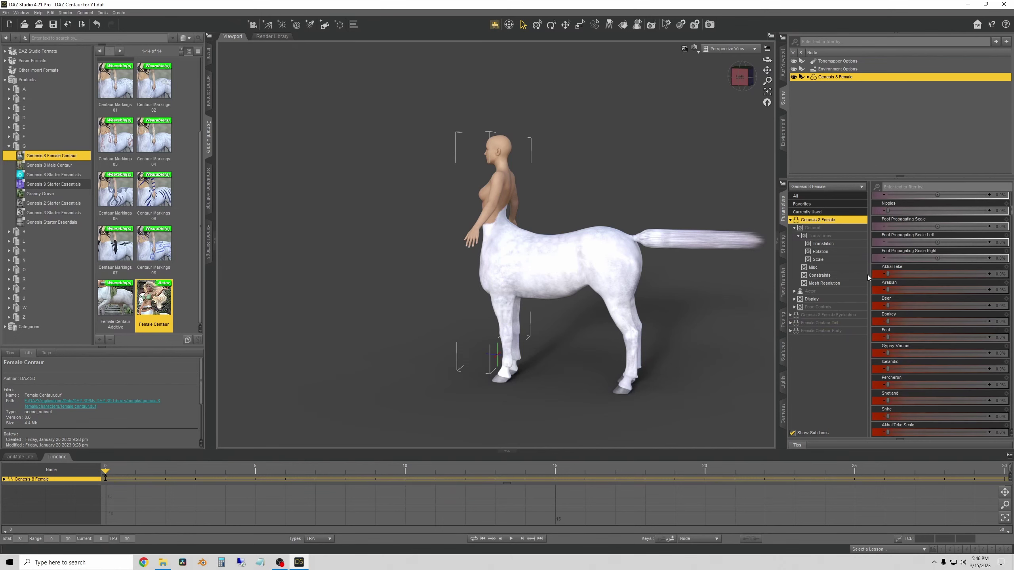
scroll(951, 349, up, 5)
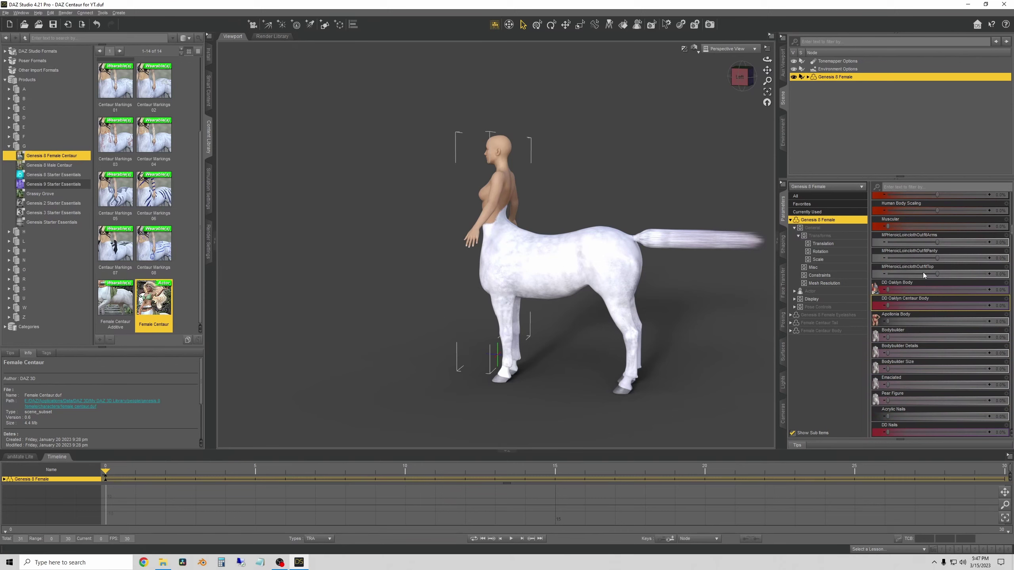
scroll(978, 282, up, 2)
scroll(978, 282, up, 1)
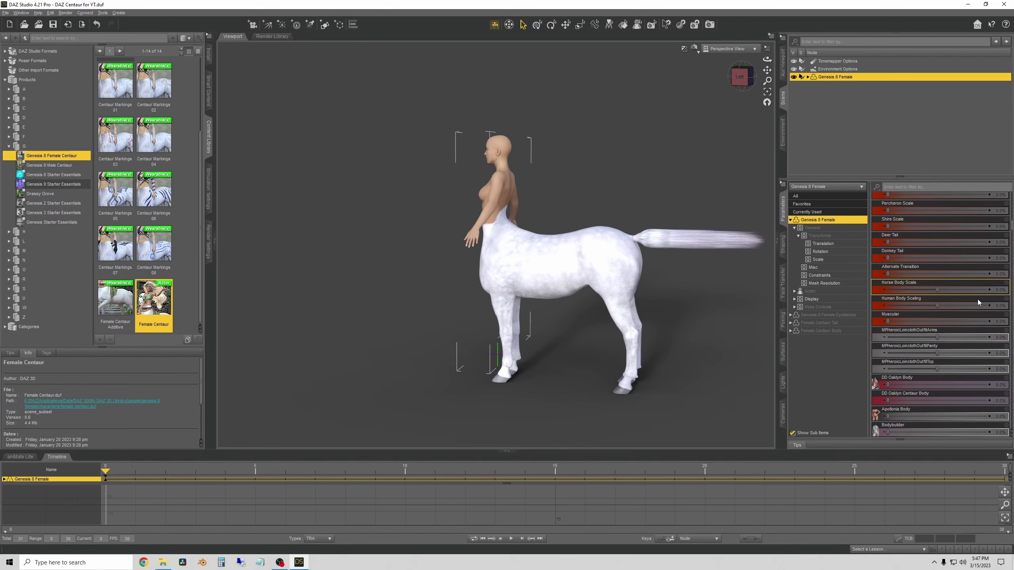
Raise Human Body Scaling to enlarge the human upper body, checking it from several sides
middle_drag(489, 193, 523, 184)
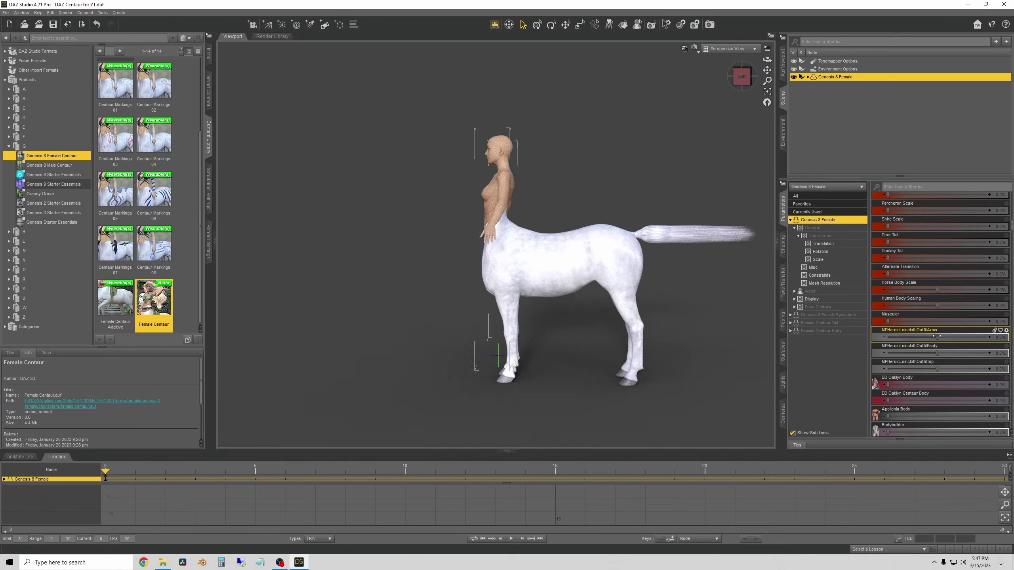
drag(936, 305, 967, 306)
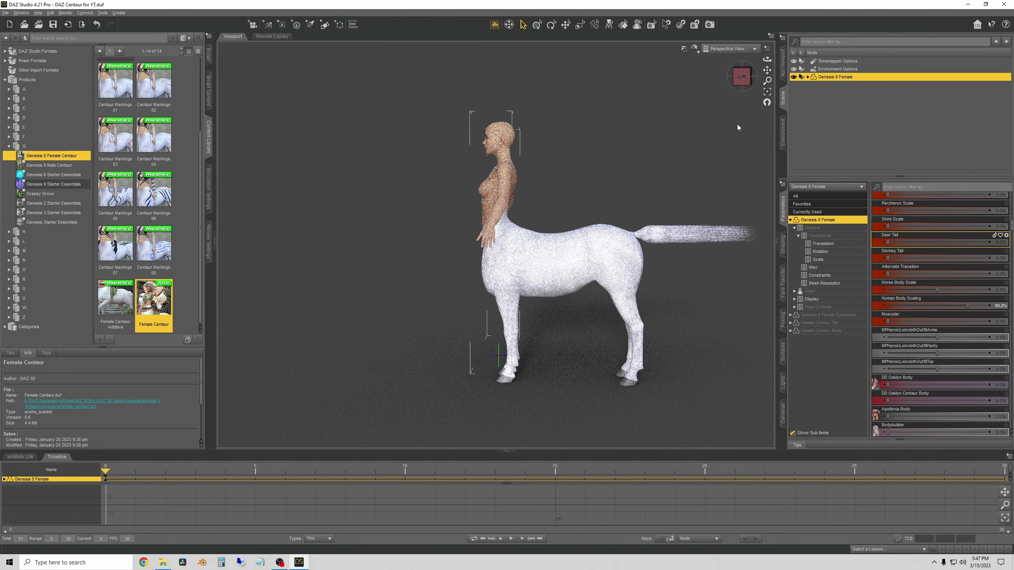
drag(741, 77, 605, 83)
drag(667, 139, 659, 140)
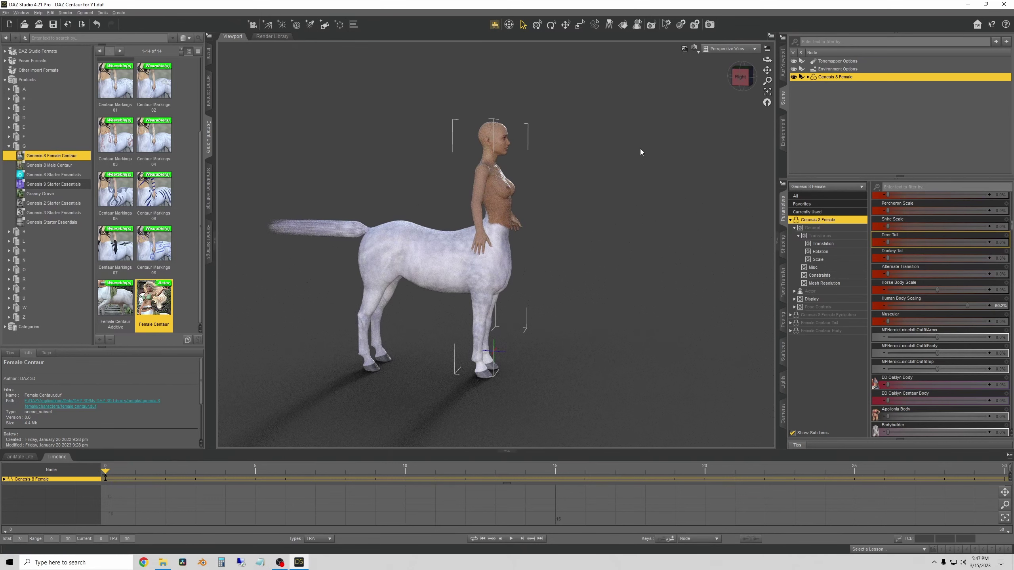
mouse_move(741, 79)
mouse_down()
mouse_move(717, 79)
mouse_move(811, 72)
mouse_up()
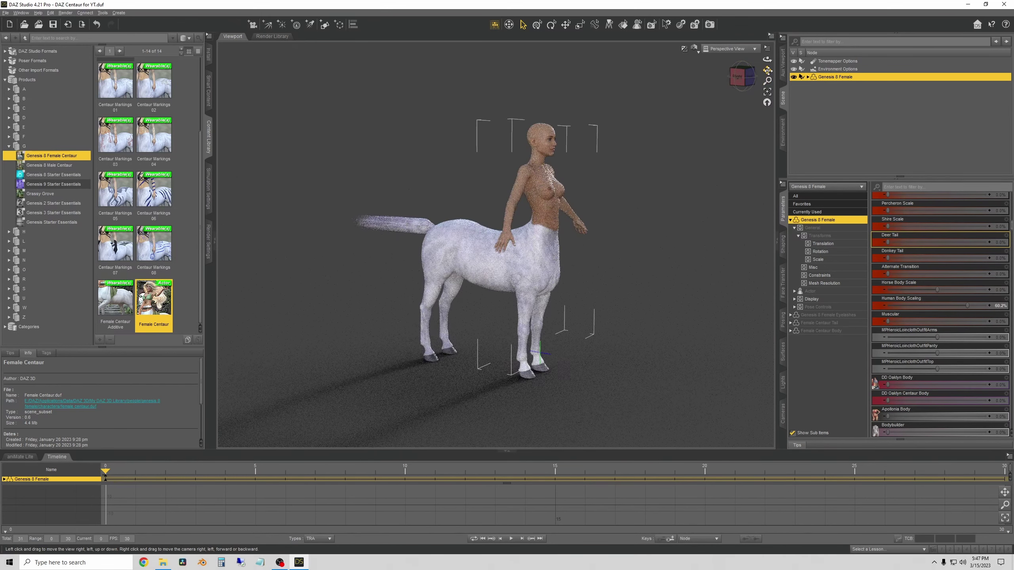
drag(738, 82, 743, 81)
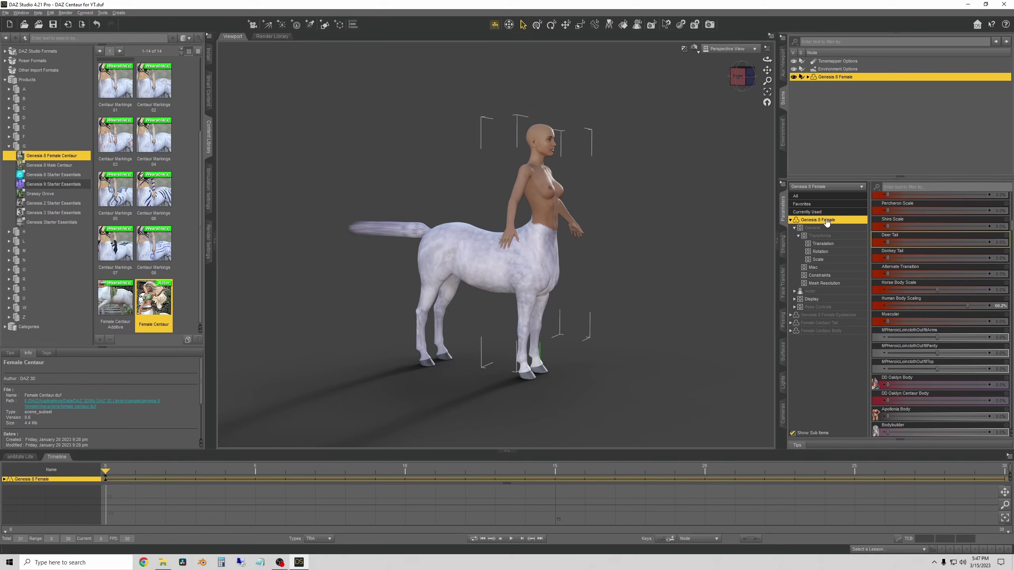
Collapse the parameter tree and expand Genesis 8 Female to show Hip, eyelashes, Centaur Body and Shell
click(790, 219)
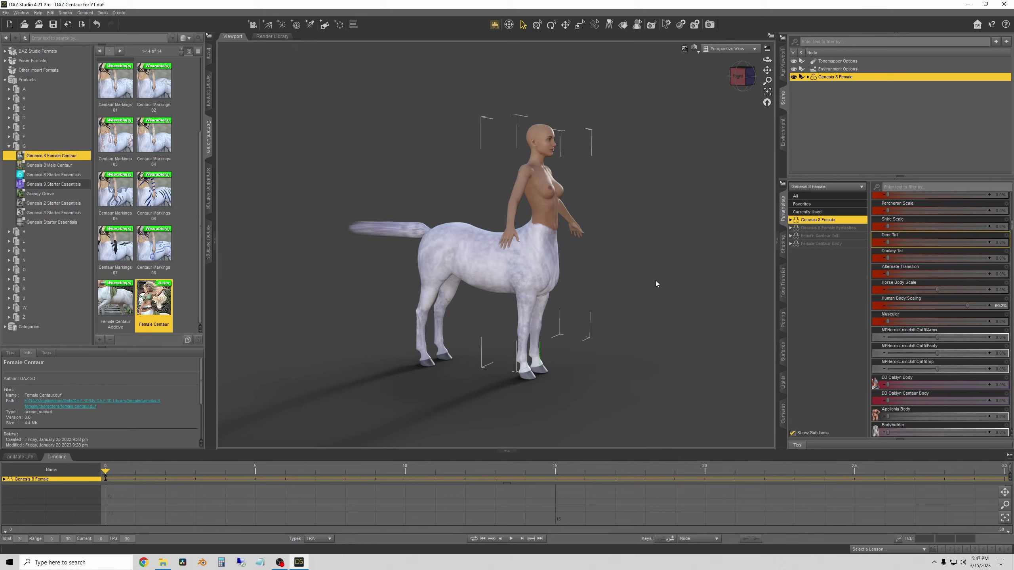
click(807, 77)
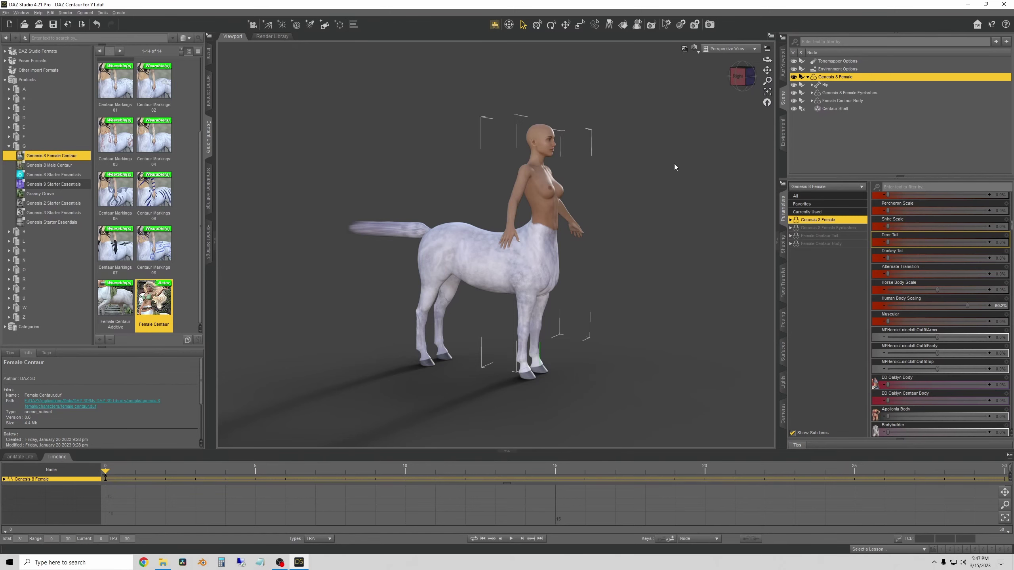
alt+drag(674, 163, 474, 128)
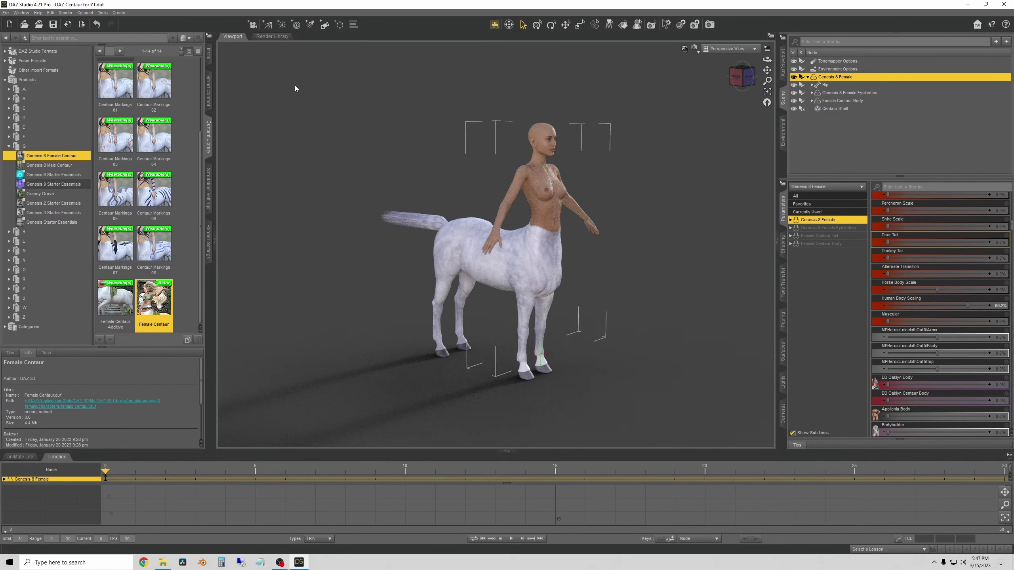
click(102, 12)
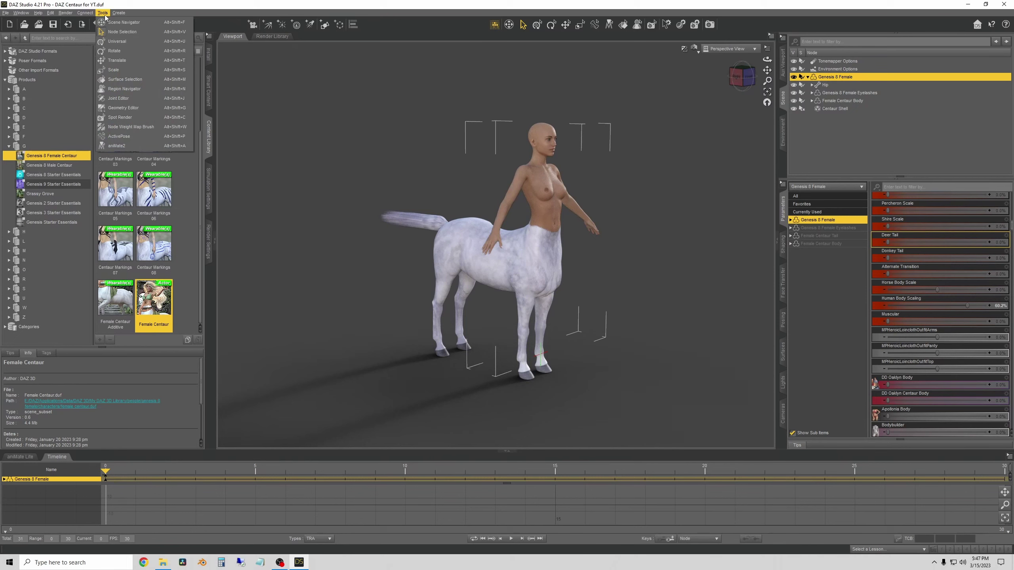
click(139, 106)
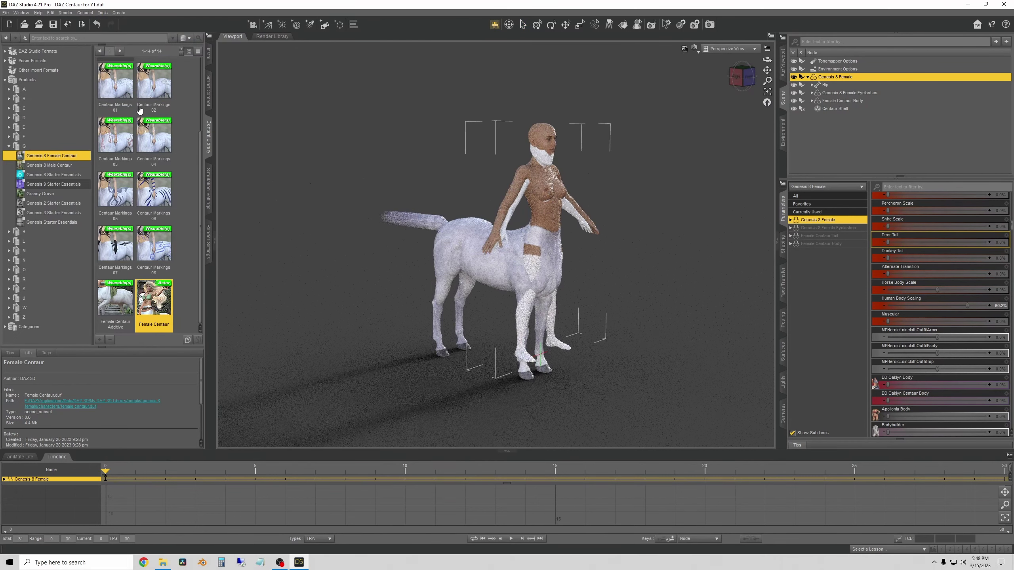
scroll(627, 165, up, 4)
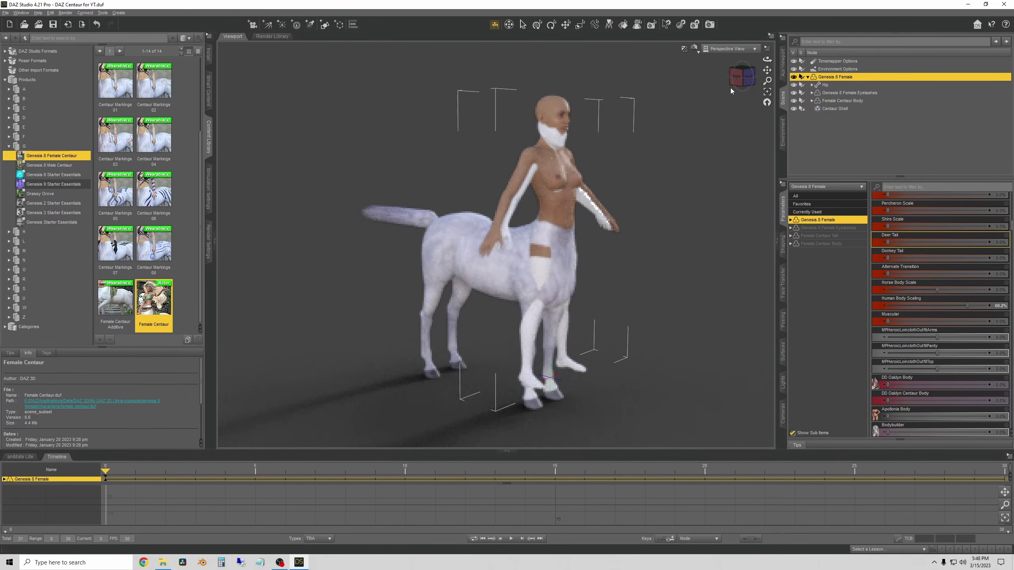
drag(730, 87, 547, 144)
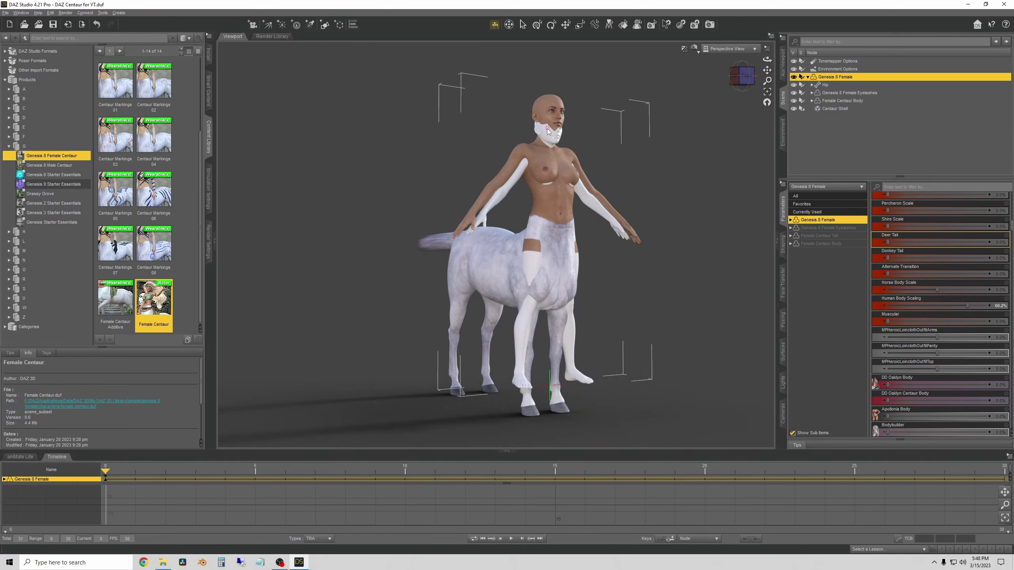
scroll(540, 184, up, 3)
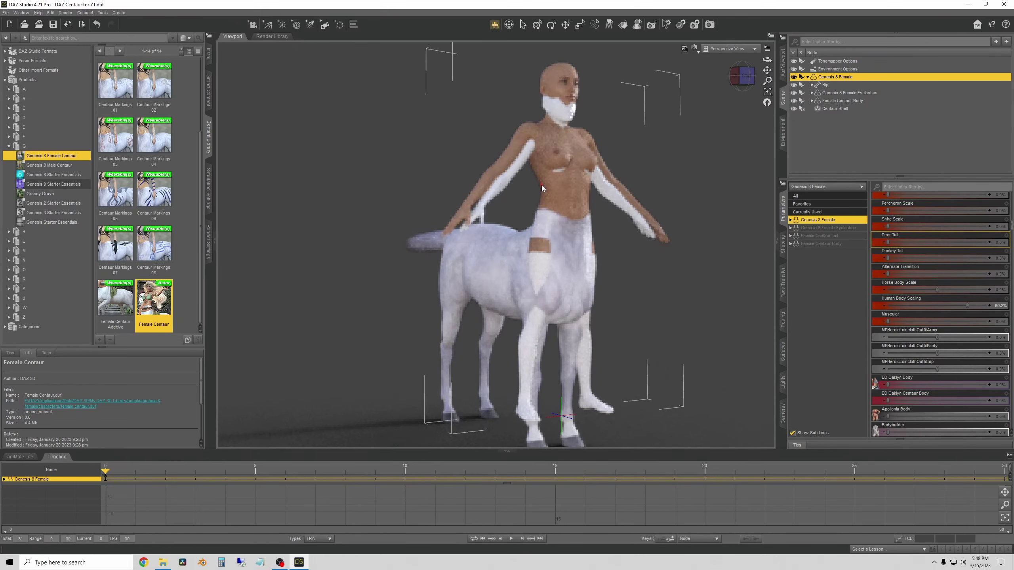
drag(733, 80, 644, 125)
scroll(645, 125, up, 1)
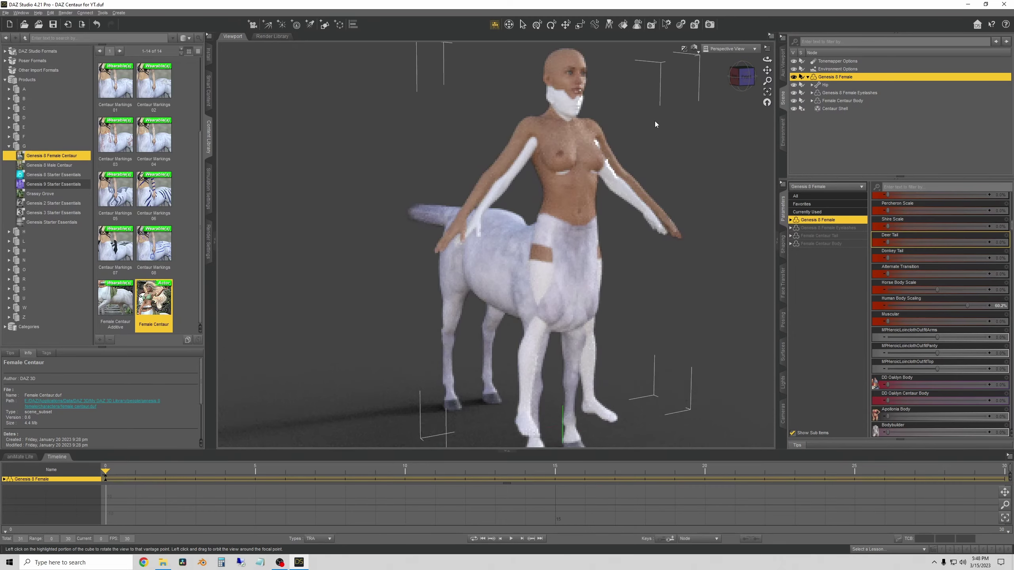
drag(766, 70, 636, 162)
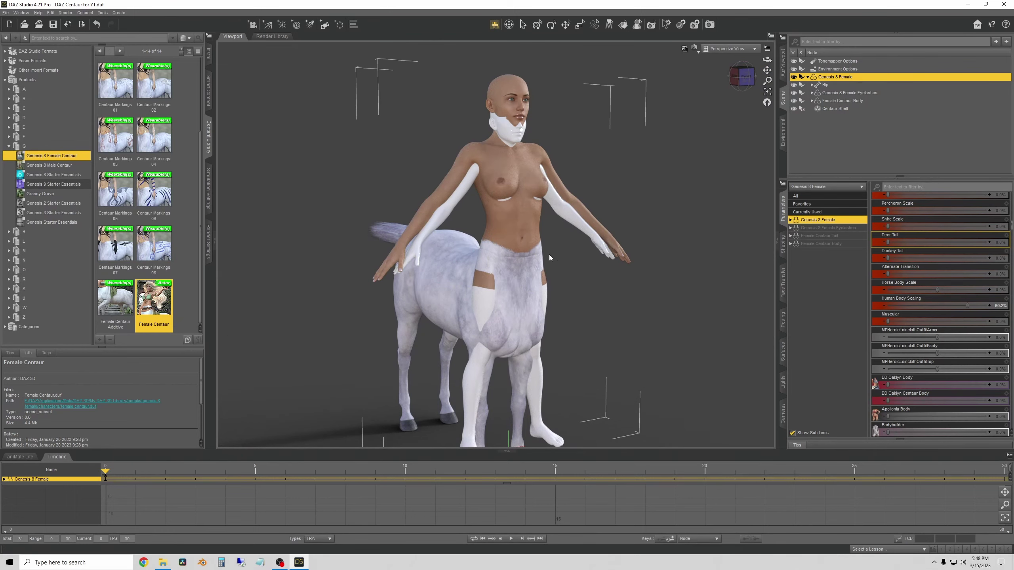
drag(549, 254, 610, 221)
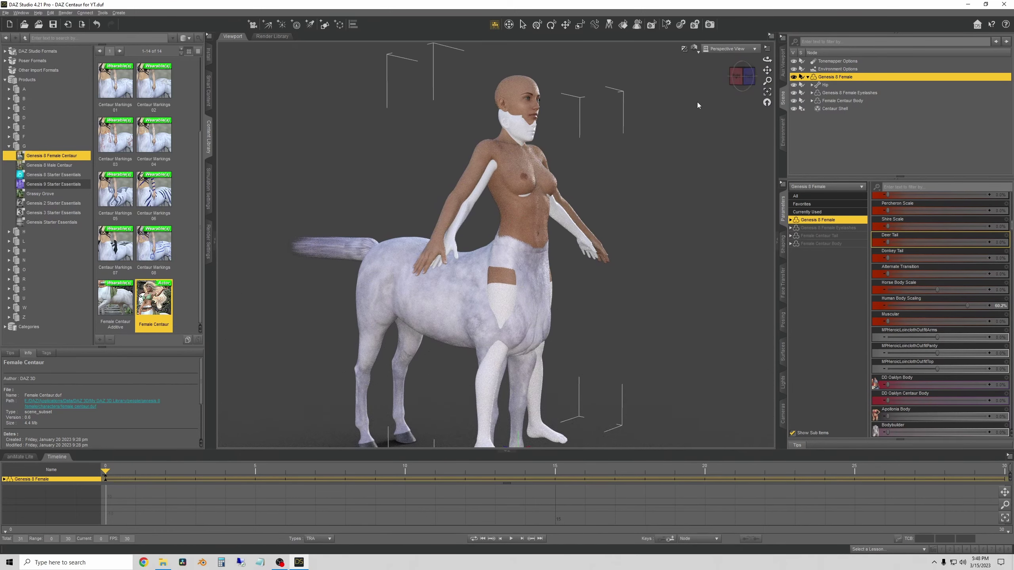
drag(697, 101, 545, 132)
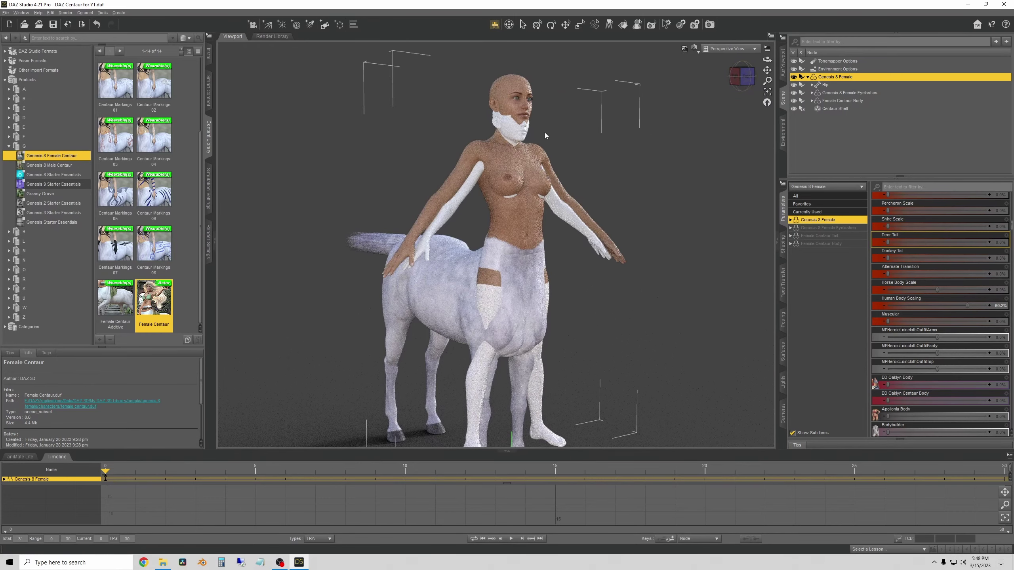
drag(726, 88, 532, 183)
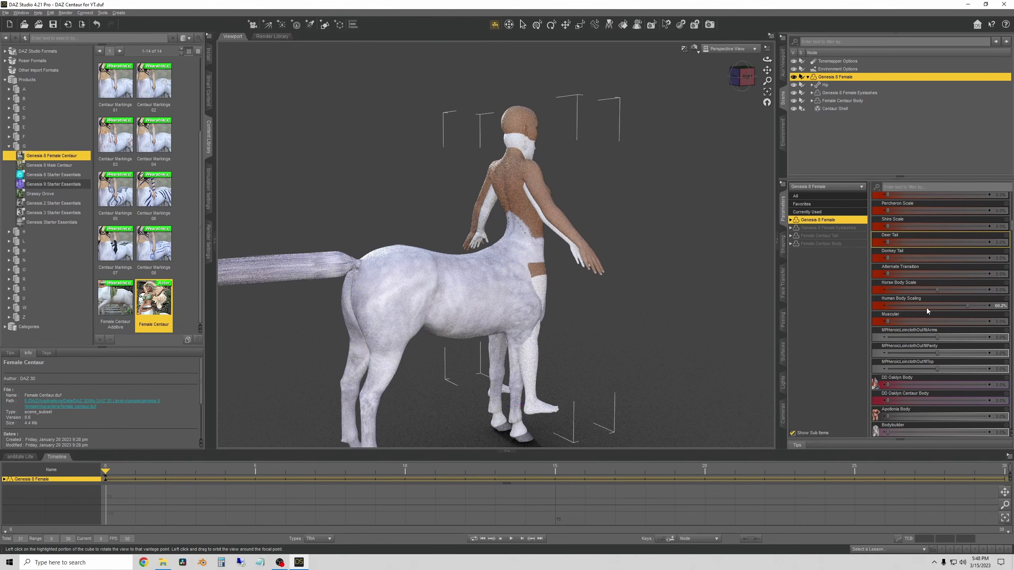
drag(626, 221, 549, 185)
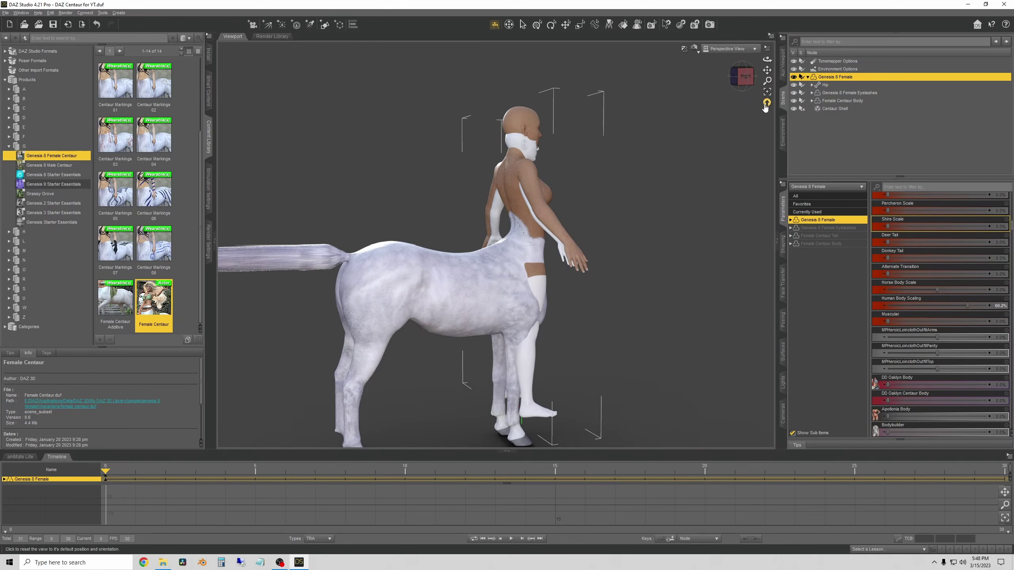
click(528, 178)
click(742, 76)
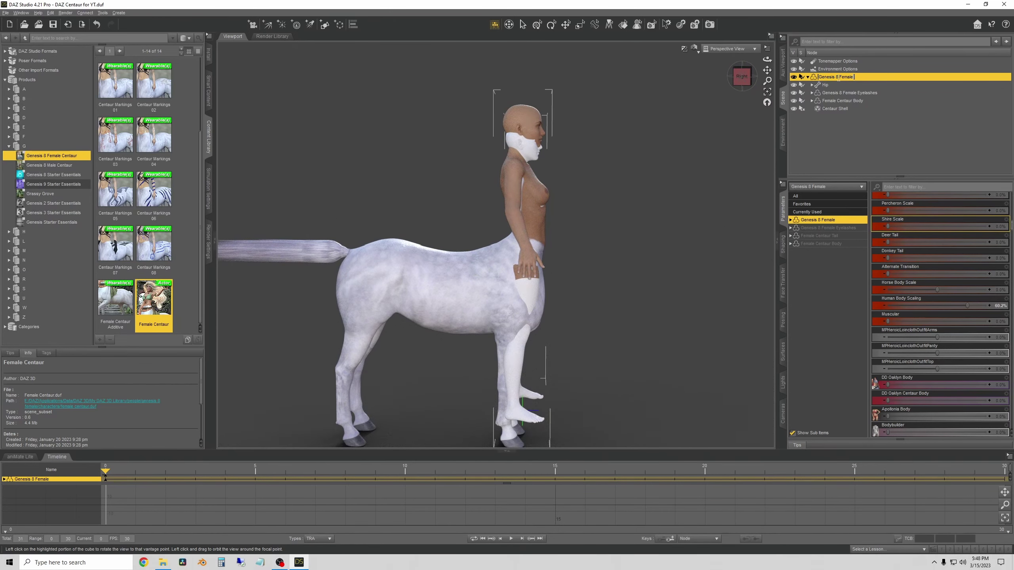
click(852, 83)
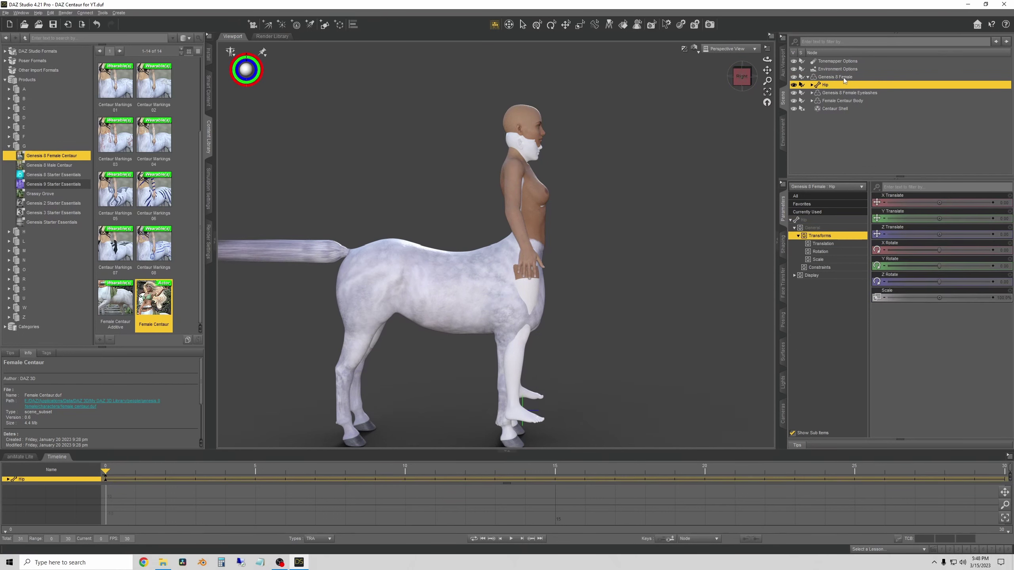
click(843, 77)
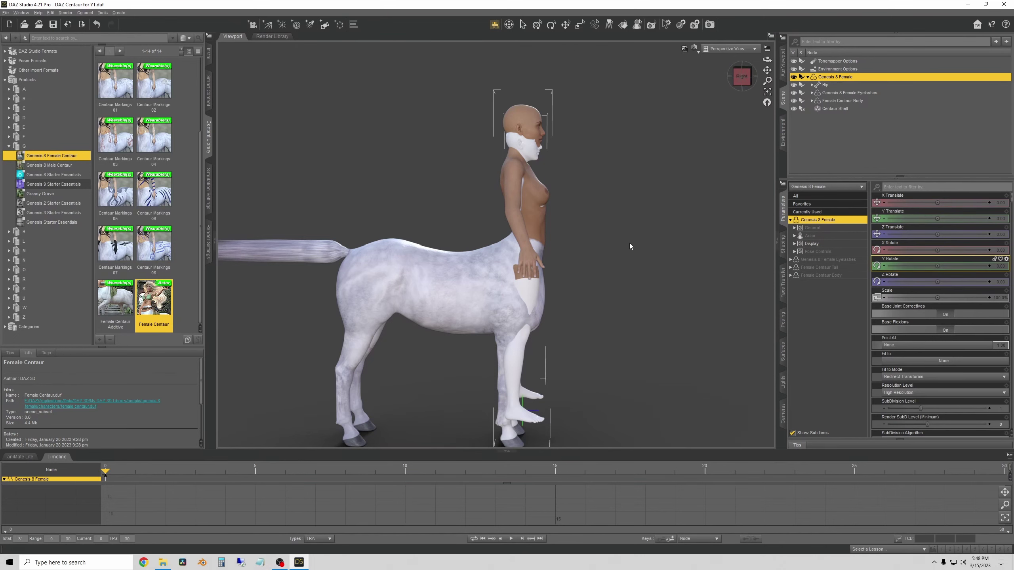
alt+drag(623, 129, 586, 186)
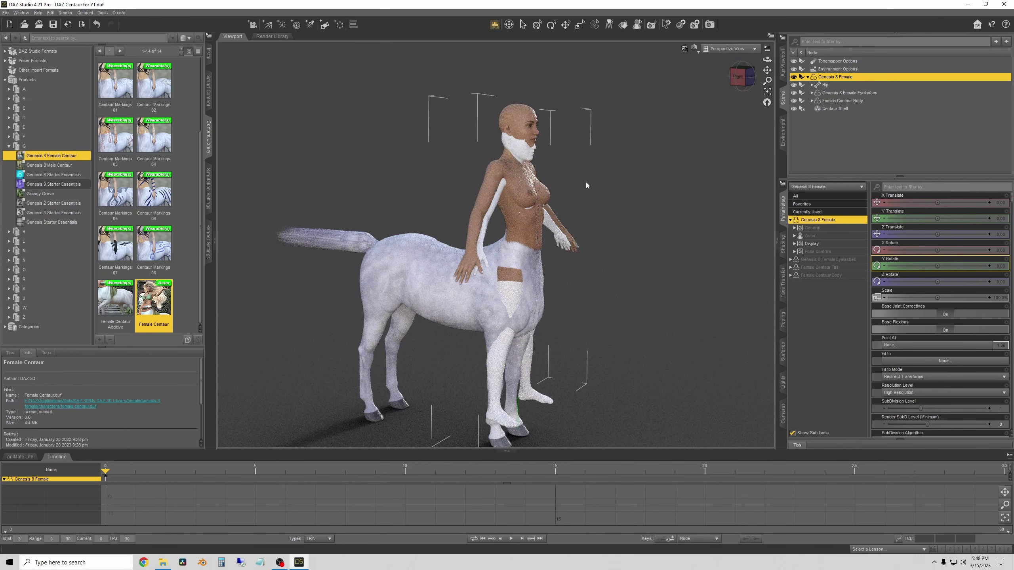
Select faces via Geometry Selection > Select By > Follower Auto Hidden Faces > Female Centaur Body
right_click(605, 212)
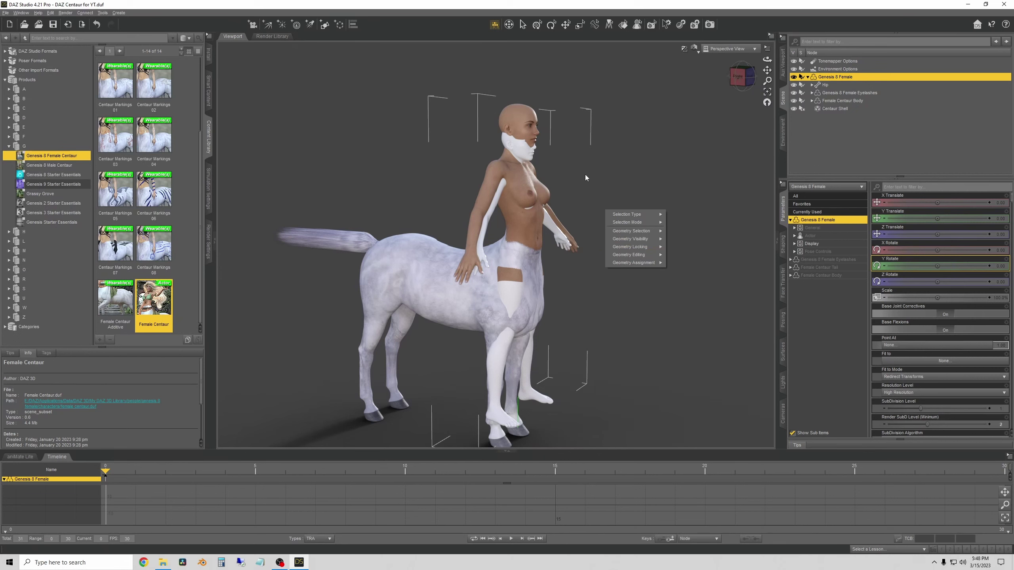
mouse_move(642, 236)
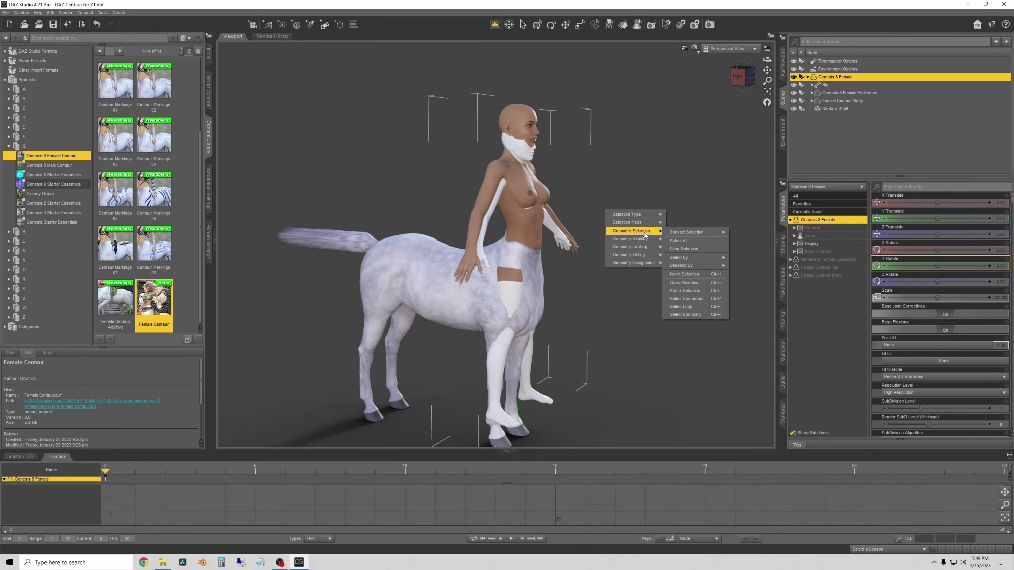
mouse_move(697, 260)
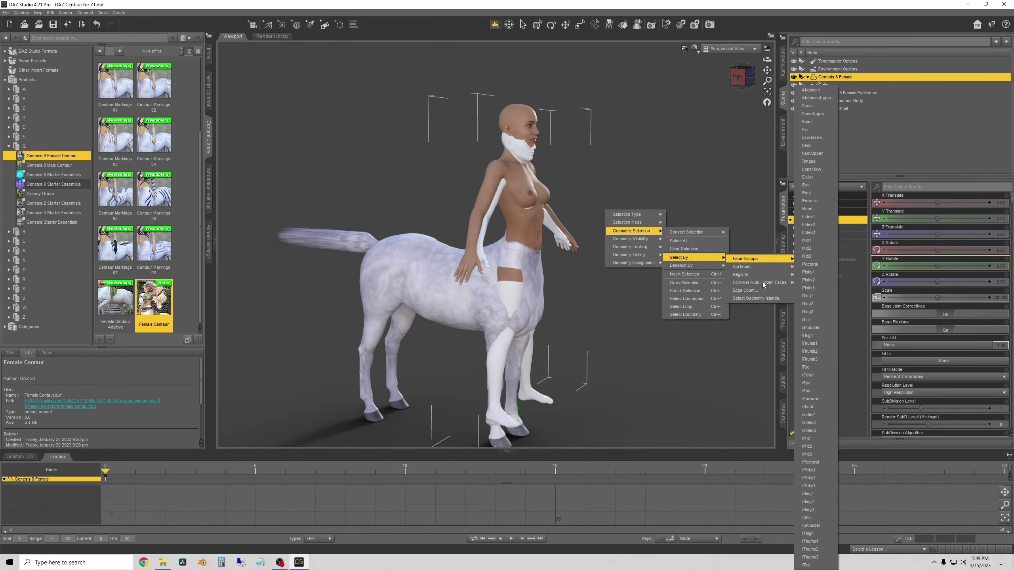
mouse_move(748, 283)
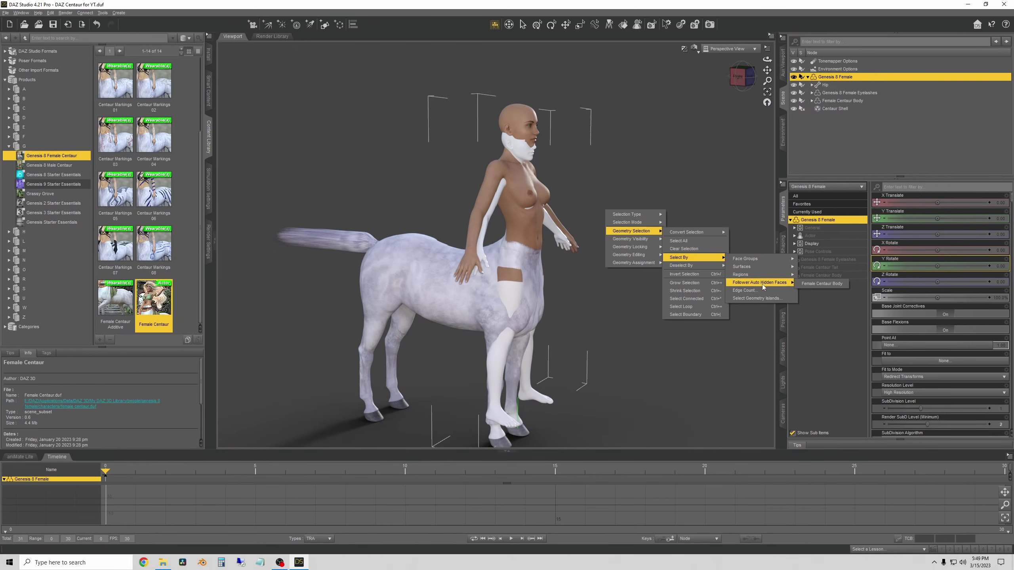
mouse_move(754, 259)
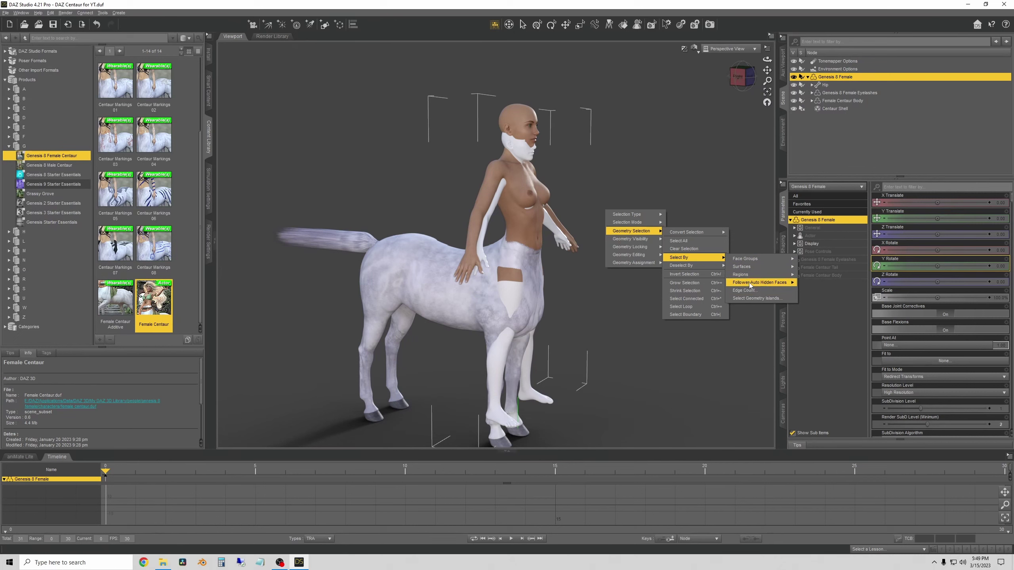
click(816, 285)
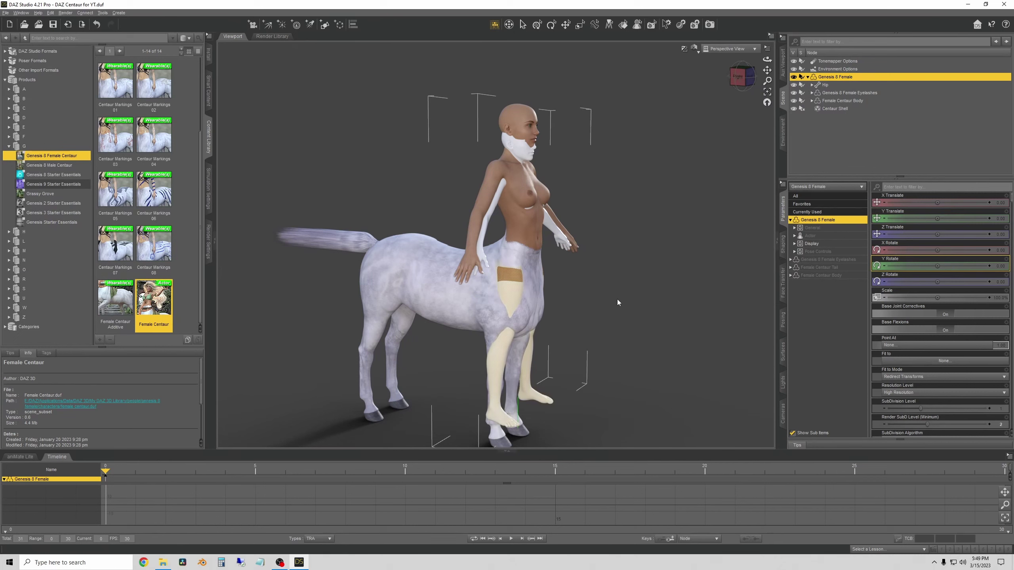
drag(743, 81, 731, 82)
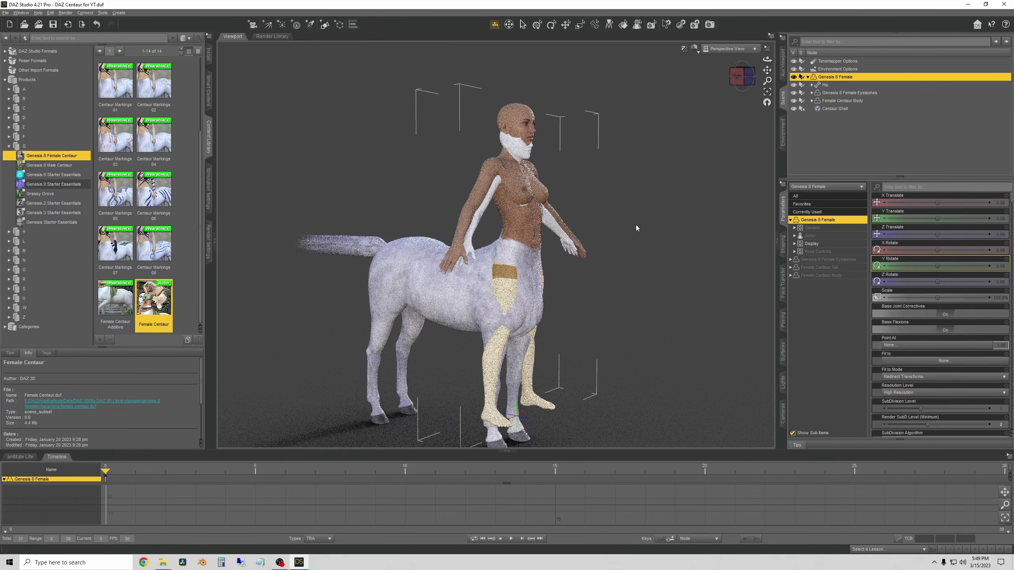
click(737, 76)
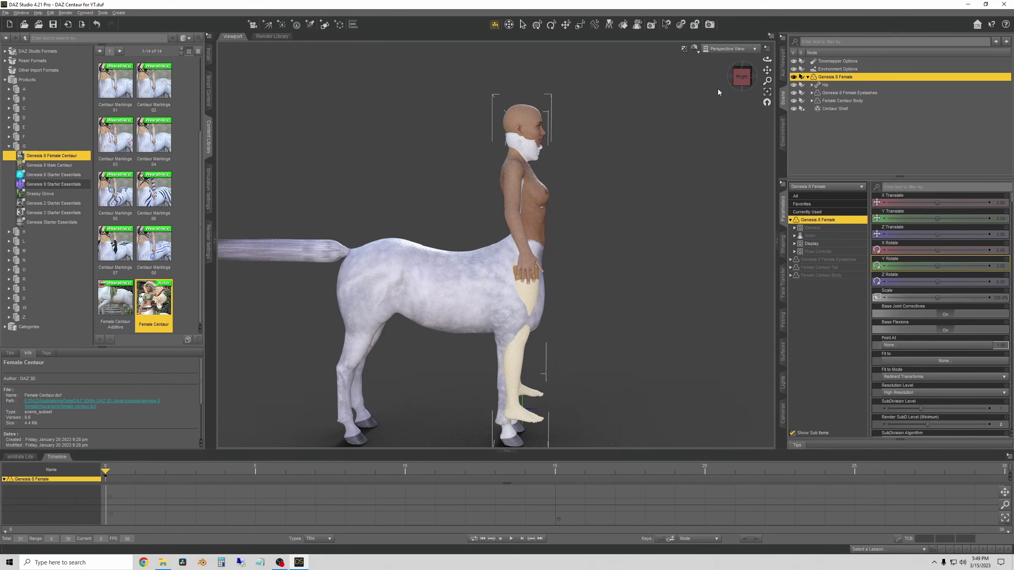
click(740, 88)
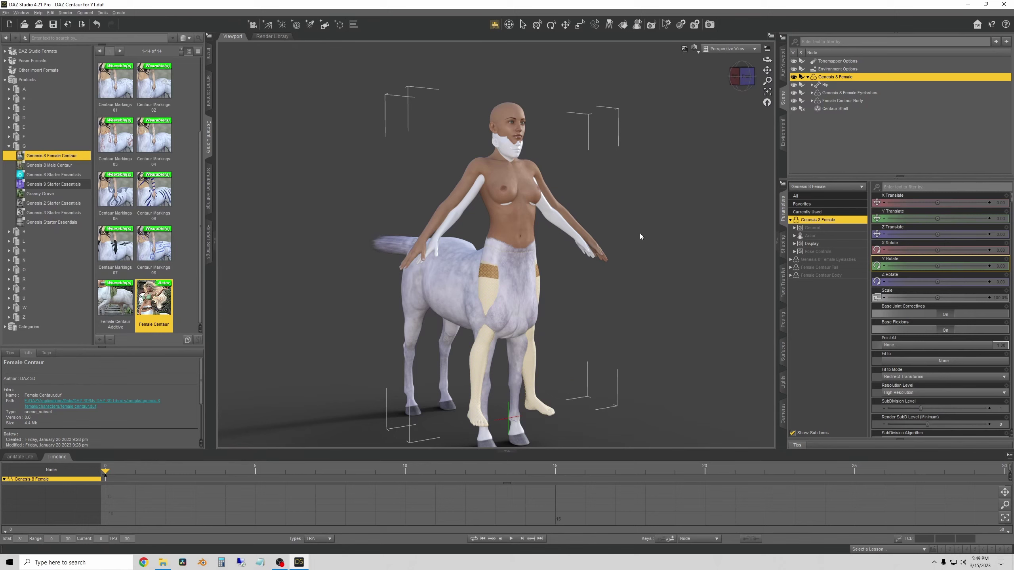
alt+drag(640, 236, 629, 273)
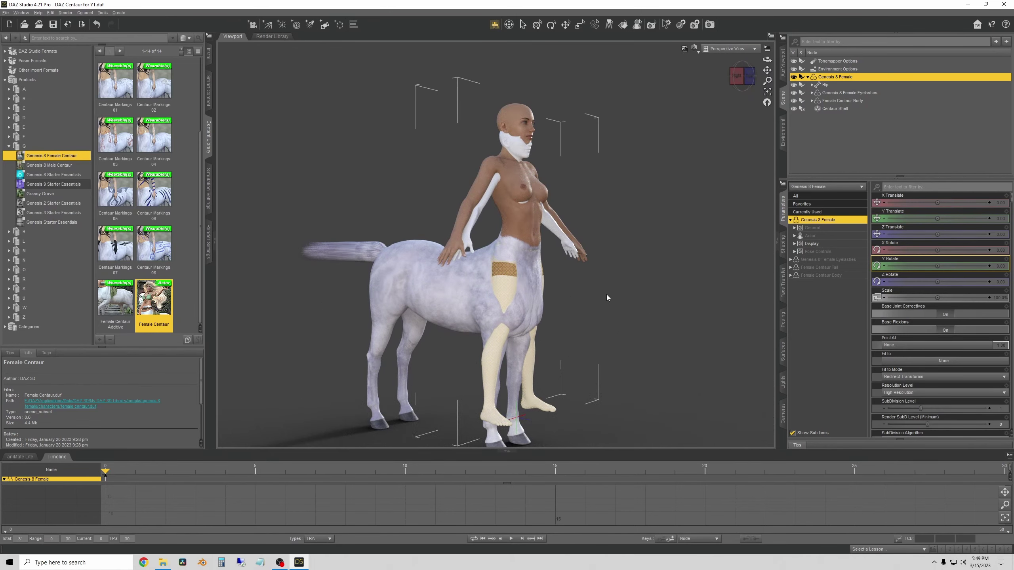
Reselect the Follower Auto Hidden Faces of the Female Centaur Body
right_click(640, 269)
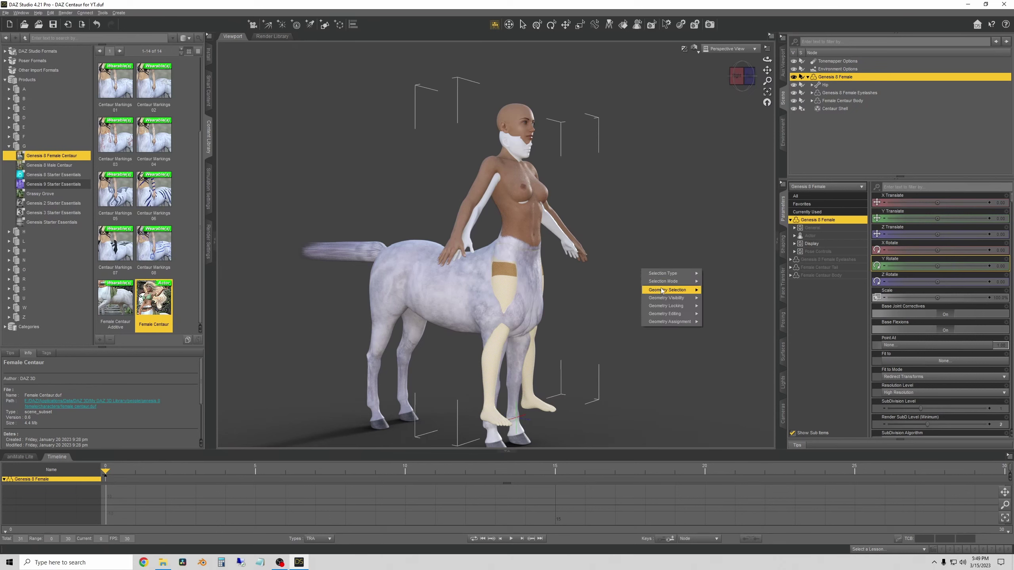
mouse_move(662, 291)
mouse_move(732, 317)
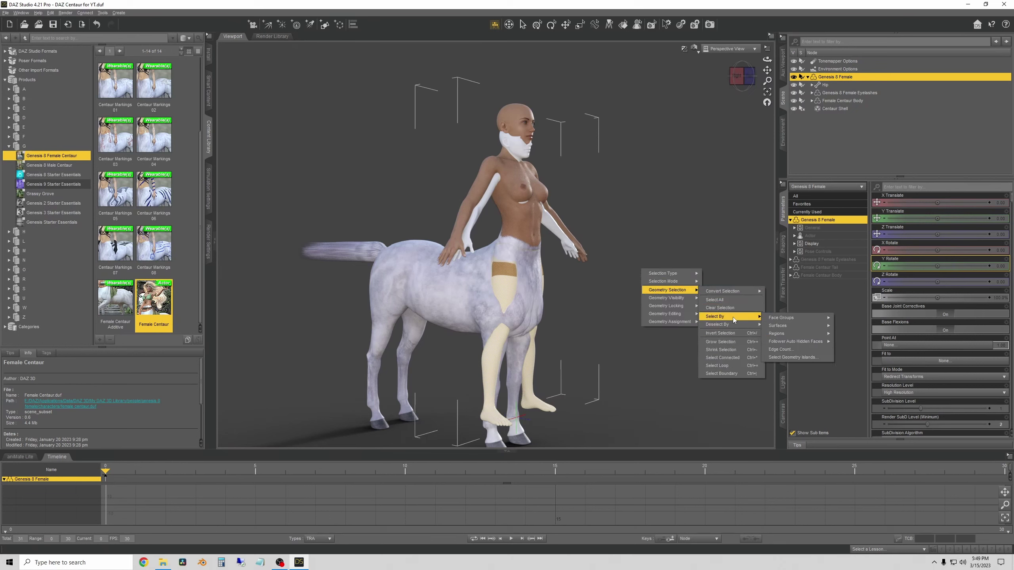
mouse_move(806, 341)
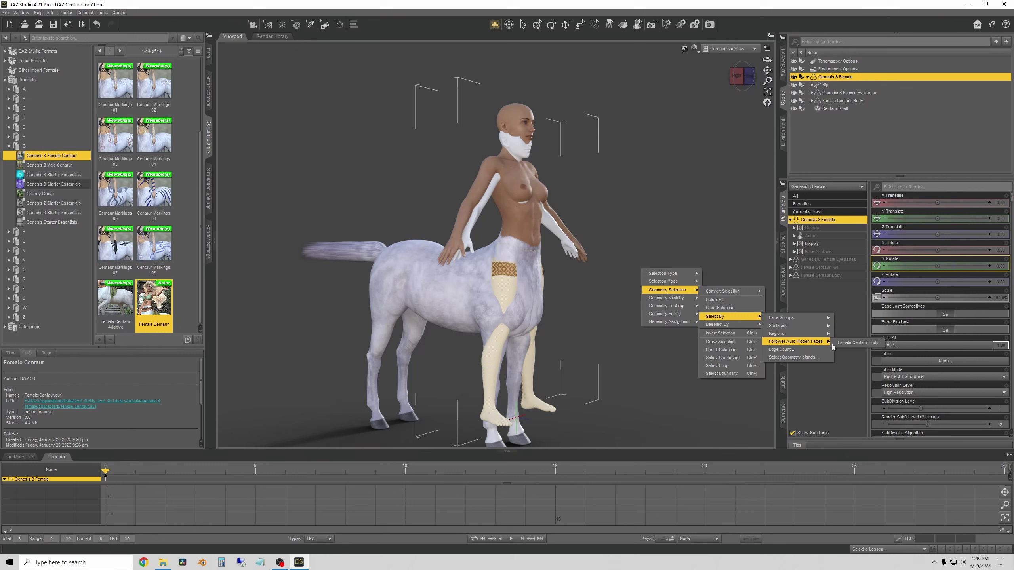
click(858, 343)
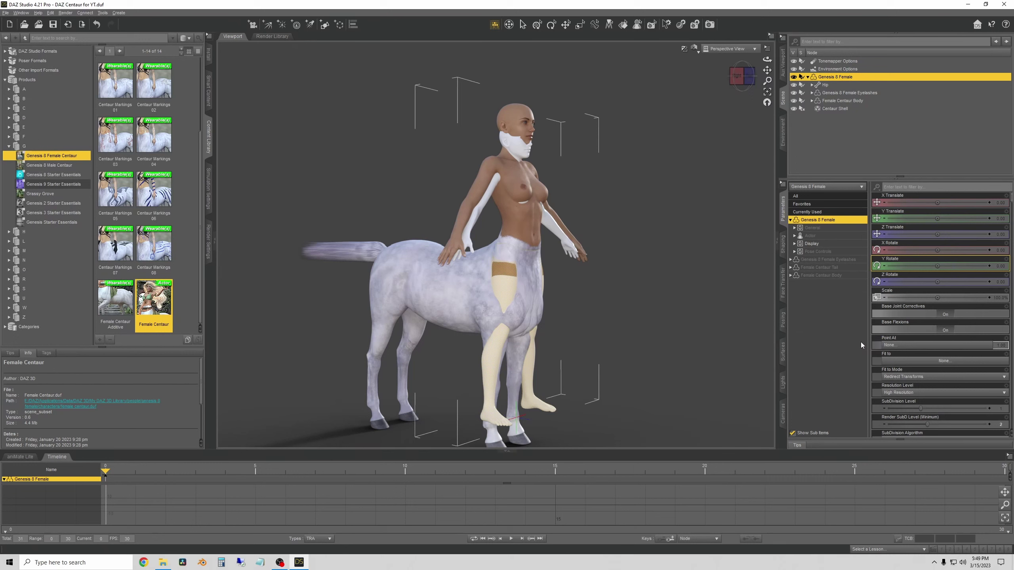
Delete the selected polygons with Geometry Editing > Delete Selected Polygon(s)
right_click(638, 281)
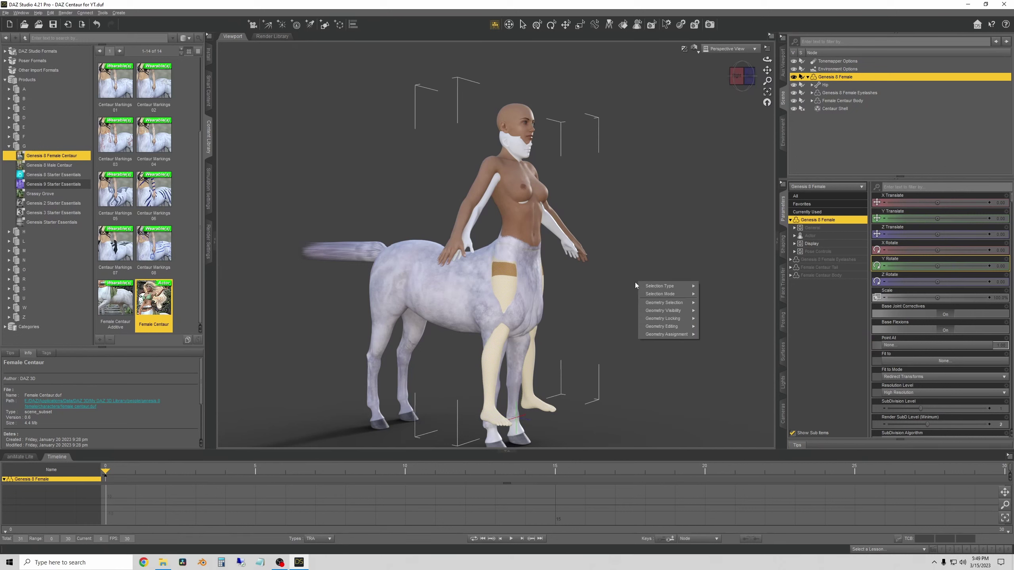
mouse_move(661, 329)
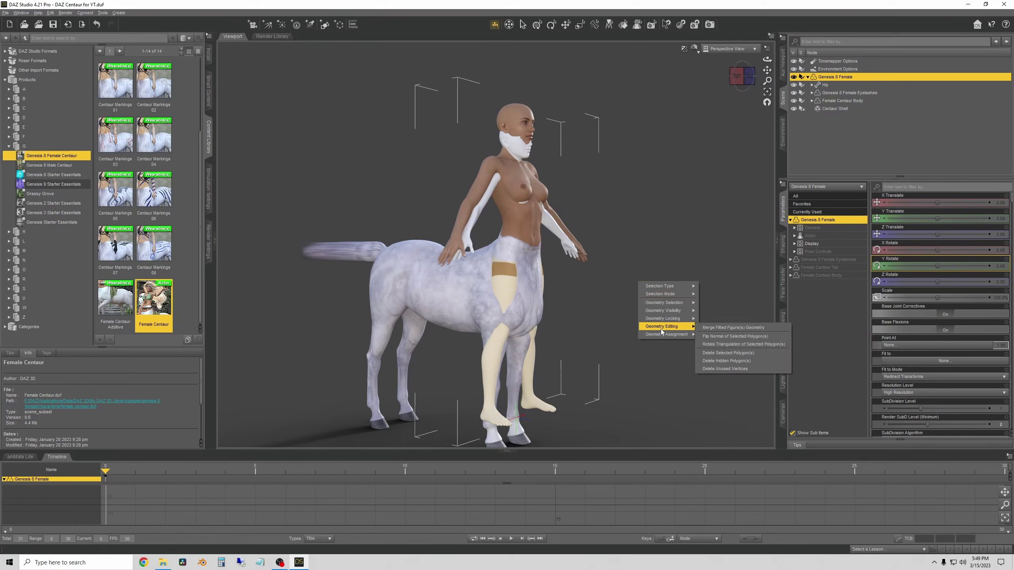
click(736, 353)
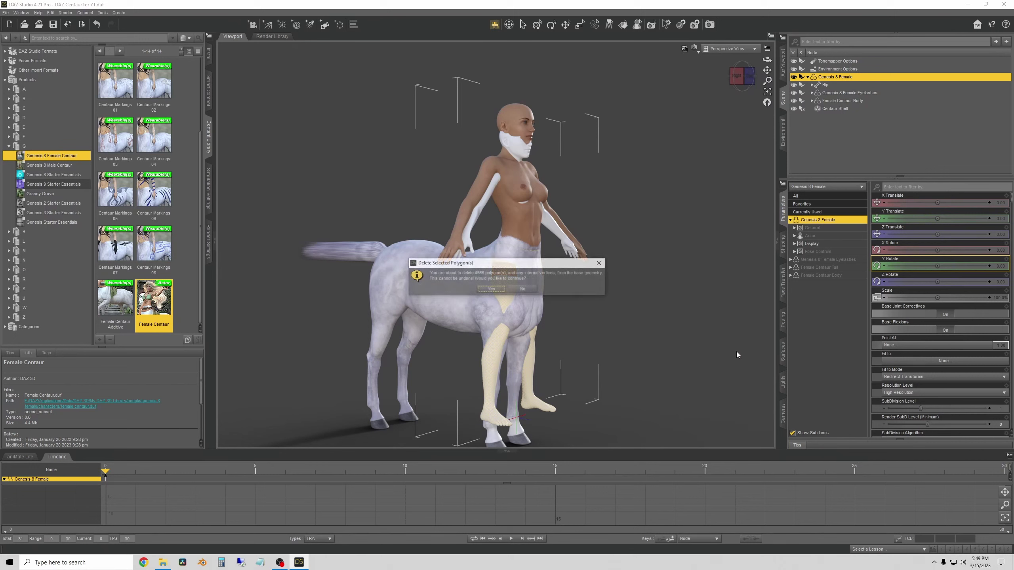
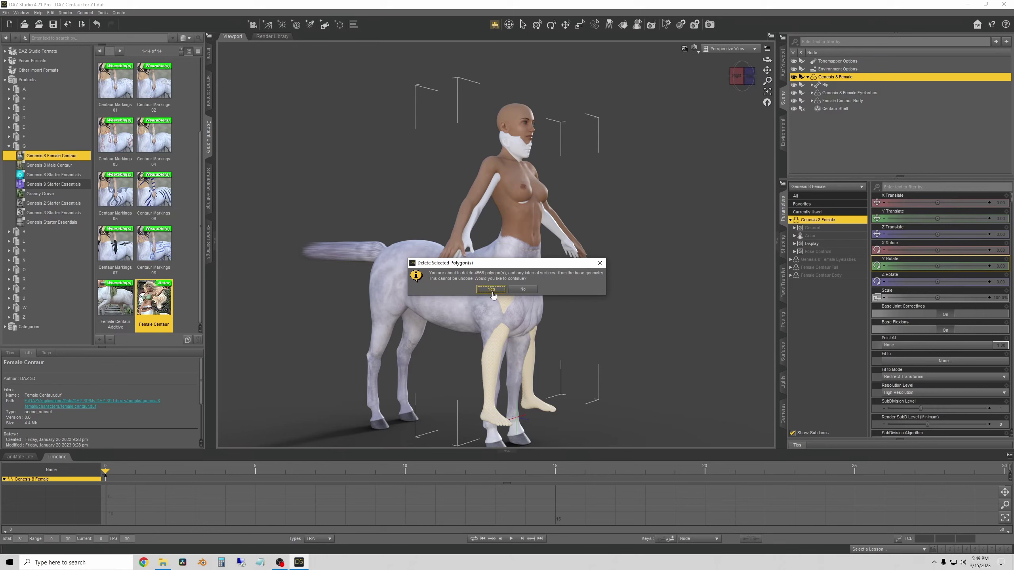
Confirm deletion of the 4500 selected lower-body polygons from the Genesis 8 Female
click(492, 292)
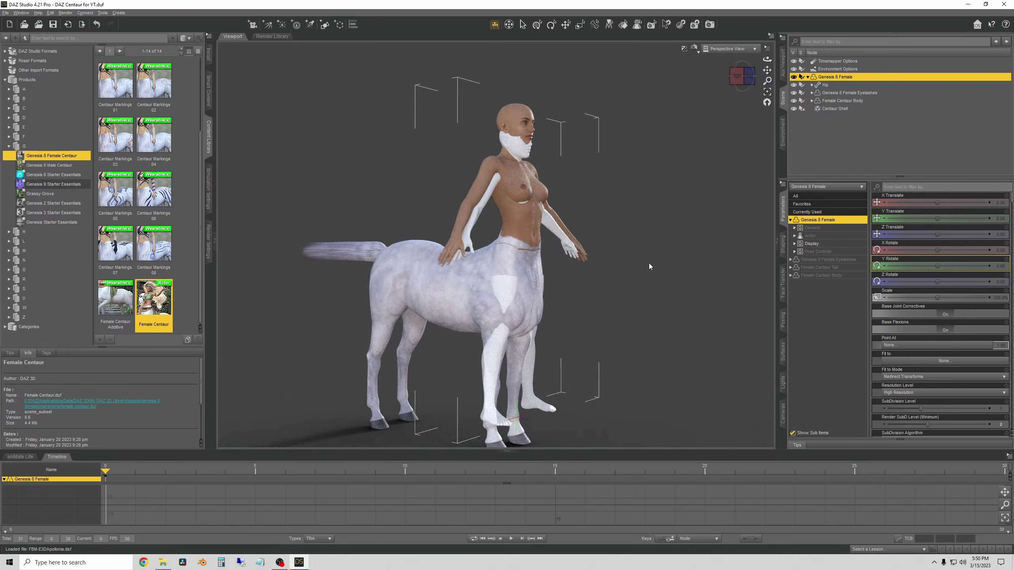
mouse_move(743, 84)
mouse_down()
mouse_move(720, 85)
mouse_move(739, 84)
mouse_move(660, 227)
mouse_up()
drag(767, 70, 799, 20)
scroll(575, 303, up, 4)
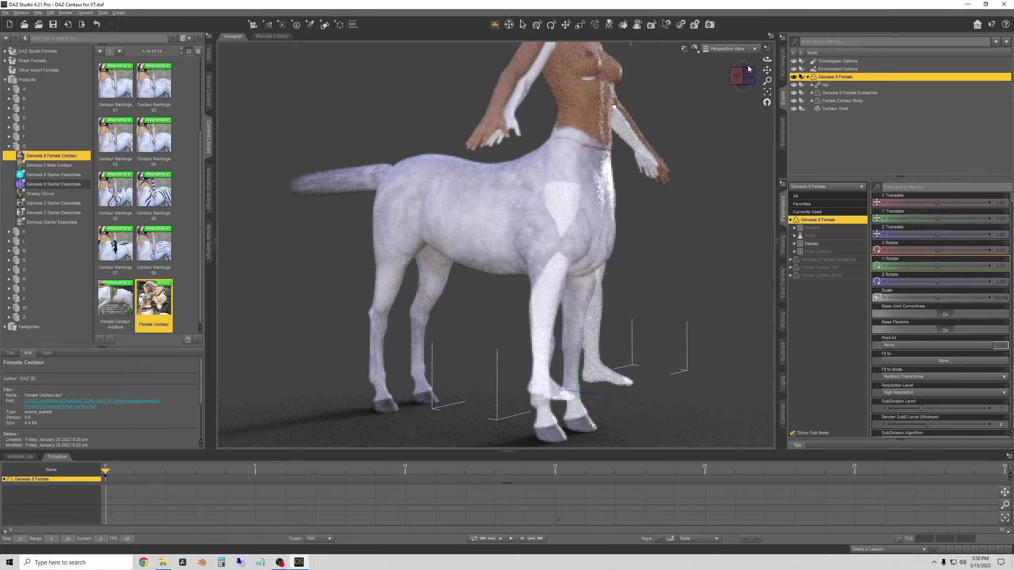
drag(766, 70, 767, 42)
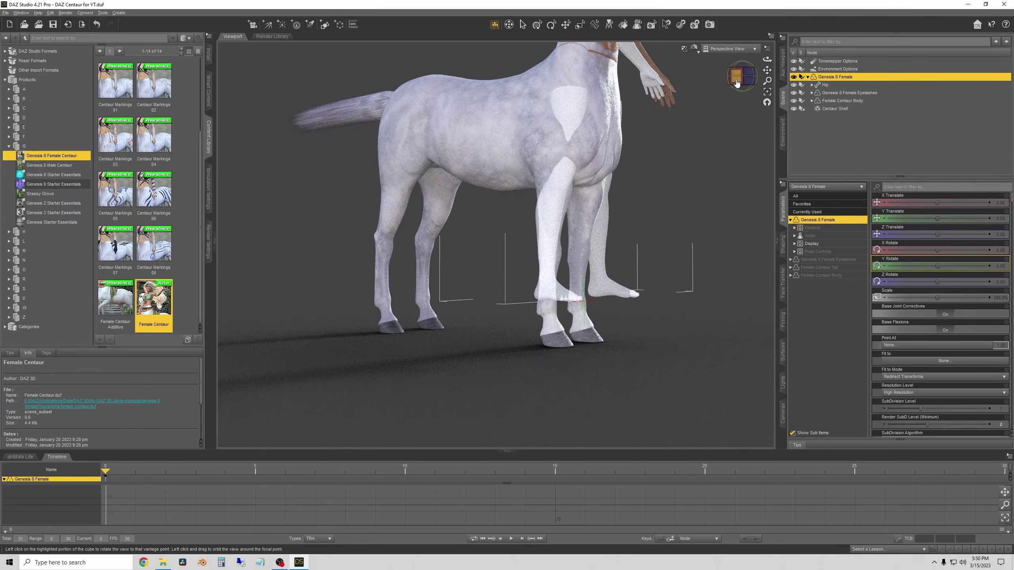
mouse_move(735, 80)
mouse_down()
mouse_move(675, 69)
mouse_move(633, 86)
mouse_up()
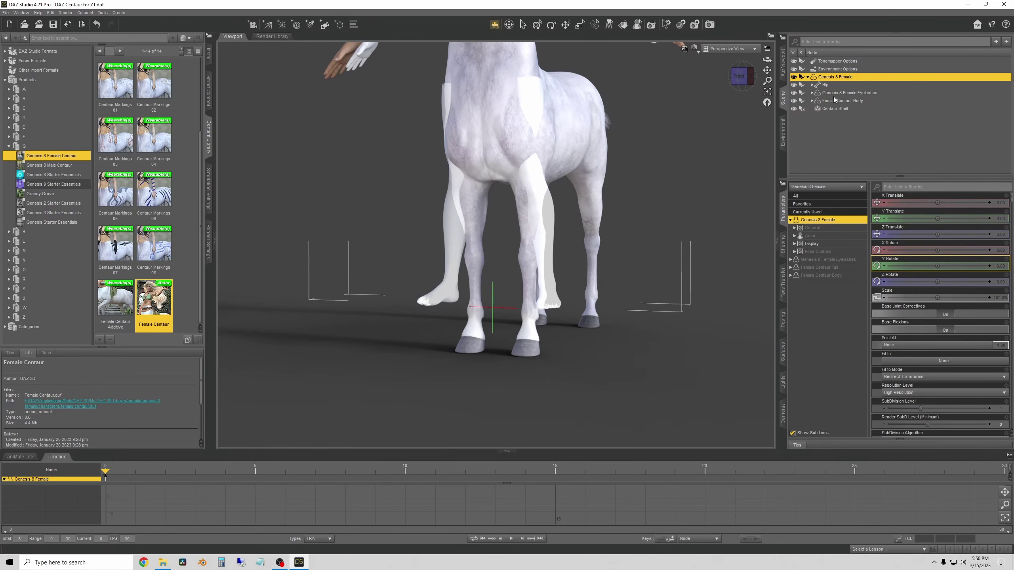
click(794, 109)
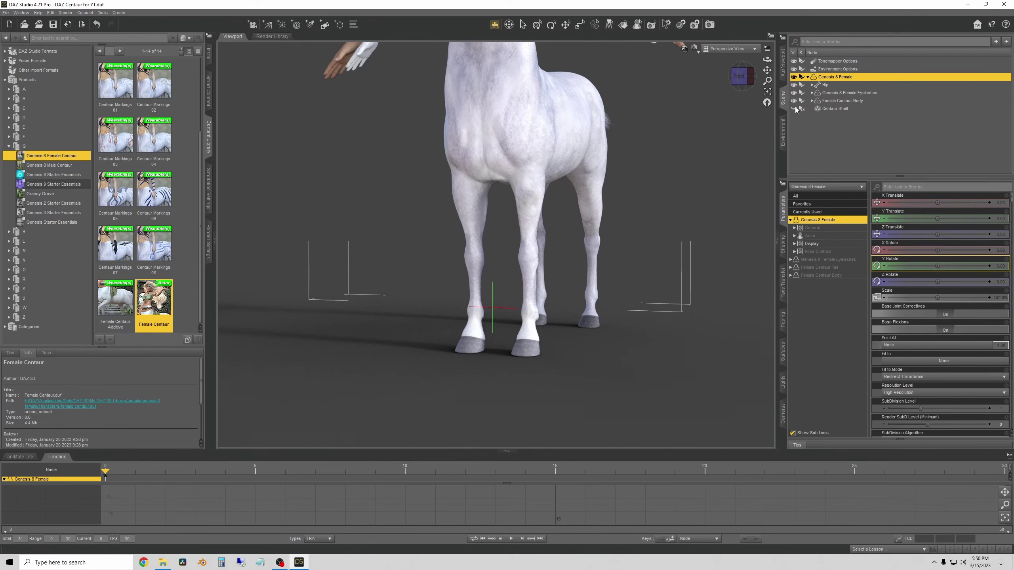
click(795, 109)
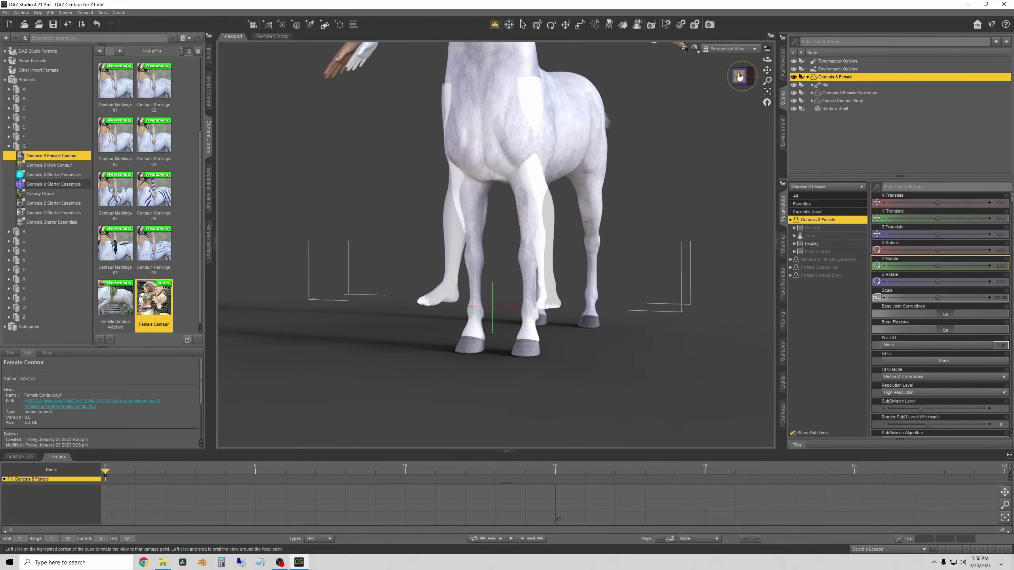
ctrl+alt+drag(434, 97, 602, 136)
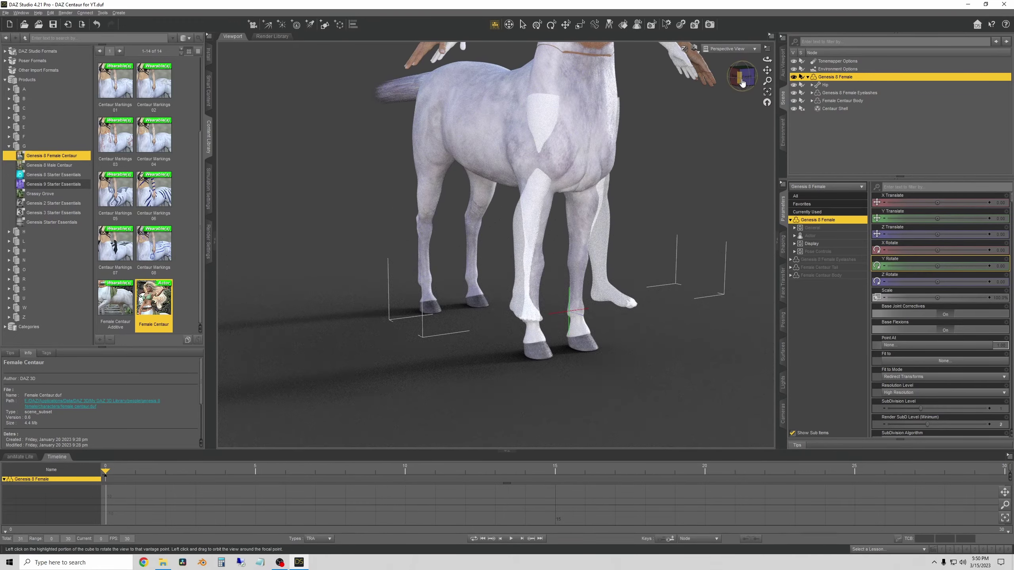
mouse_move(767, 59)
mouse_down()
mouse_move(762, 102)
mouse_move(767, 86)
mouse_up()
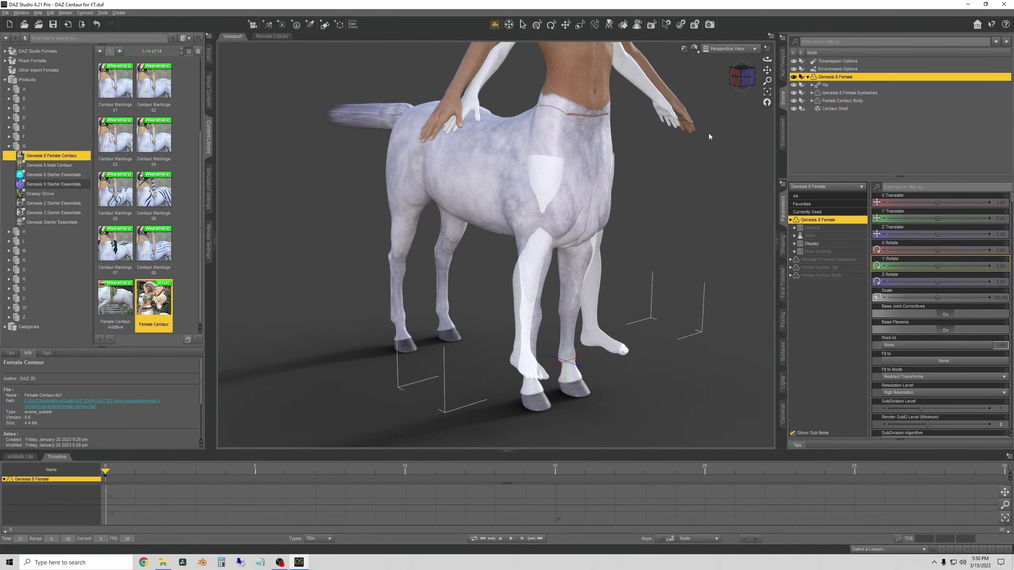
click(747, 76)
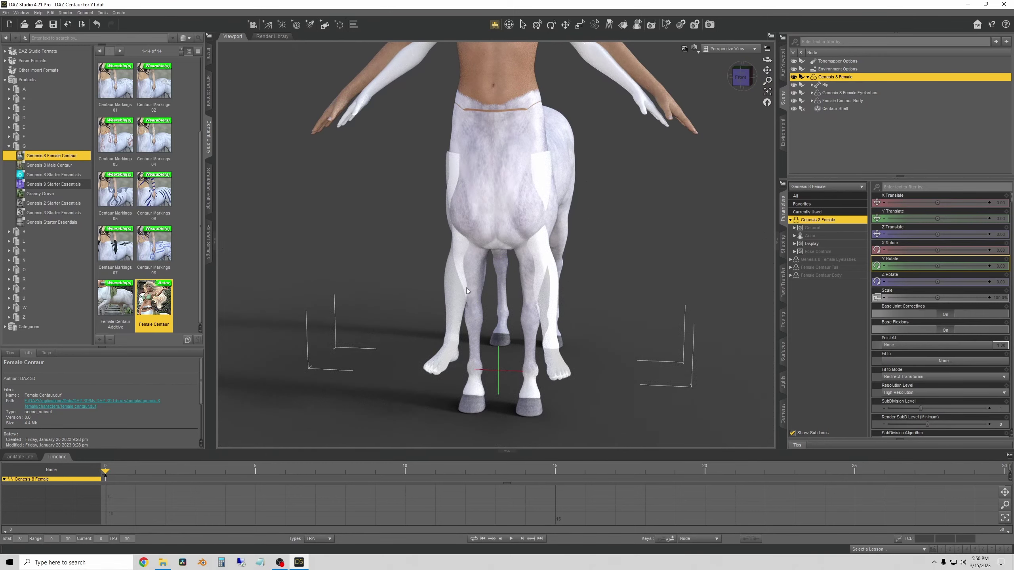
drag(766, 61, 770, 140)
scroll(639, 174, down, 3)
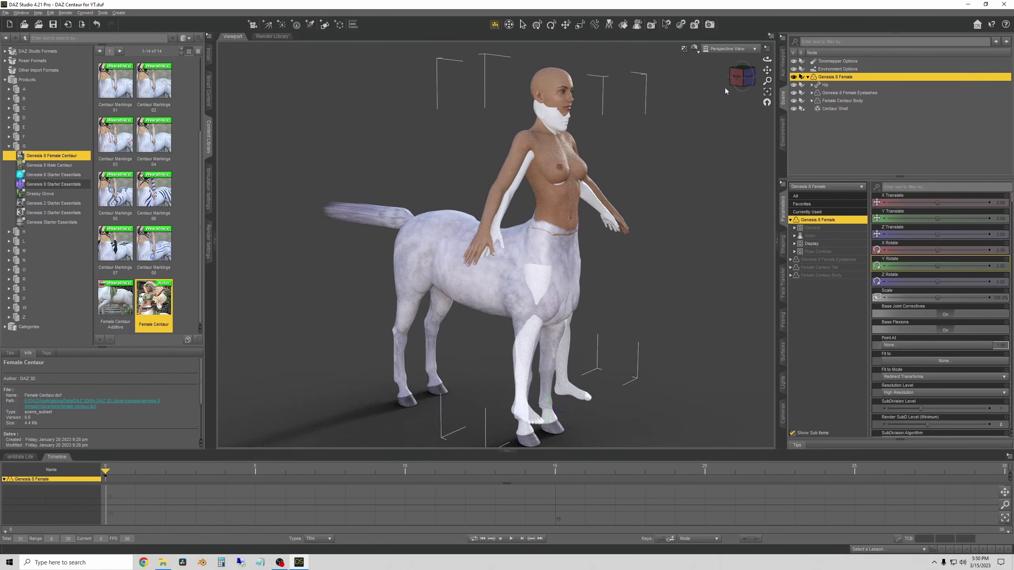
click(736, 77)
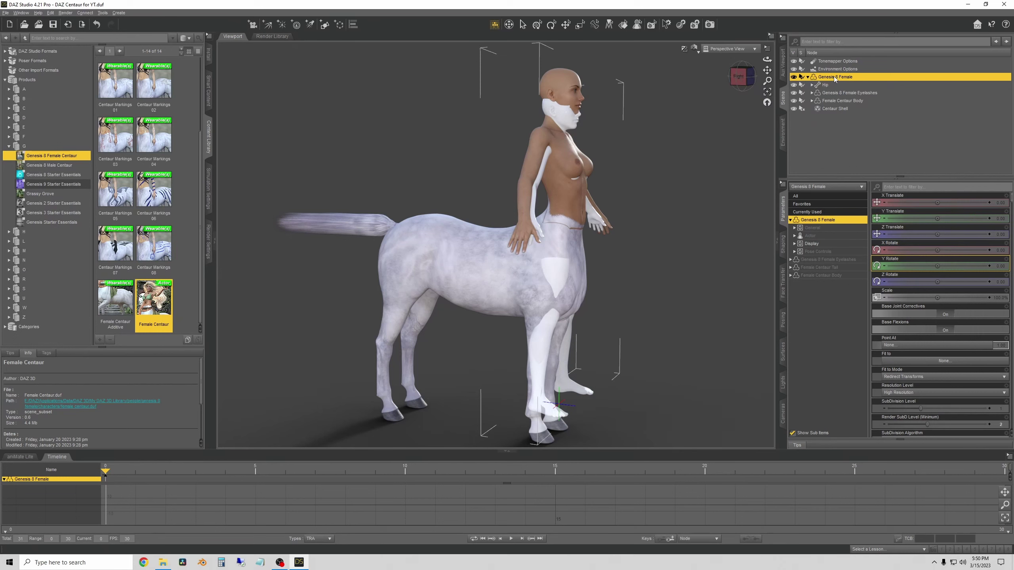
Select the Centaur rigidity group polygons on the Female Centaur Body
click(841, 102)
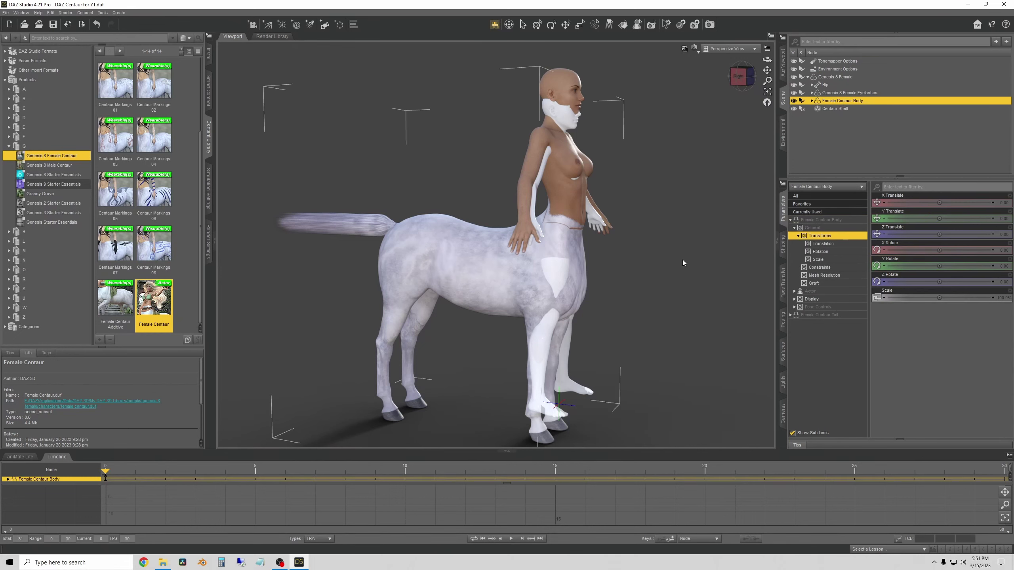
right_click(649, 210)
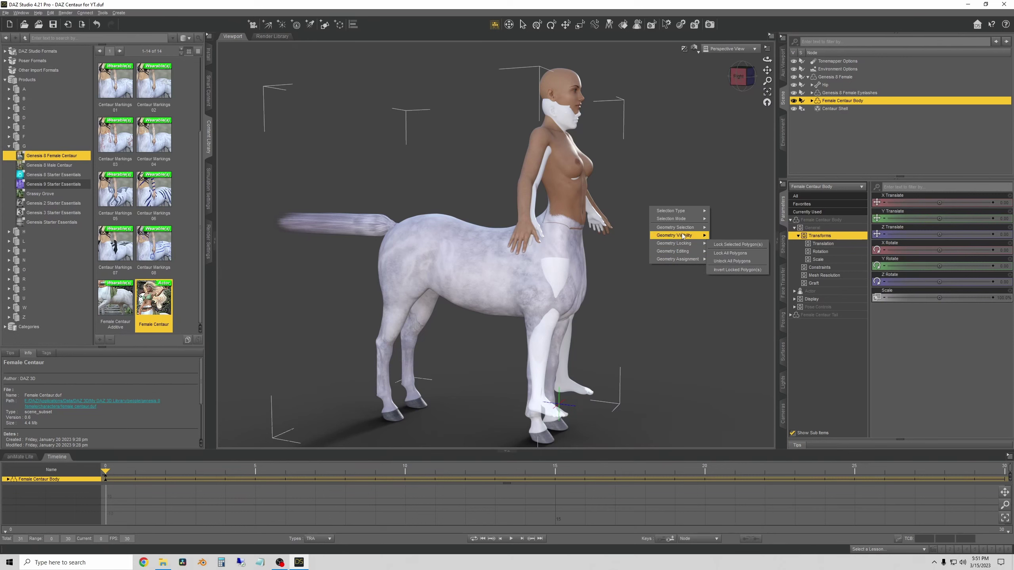
mouse_move(681, 229)
mouse_move(737, 254)
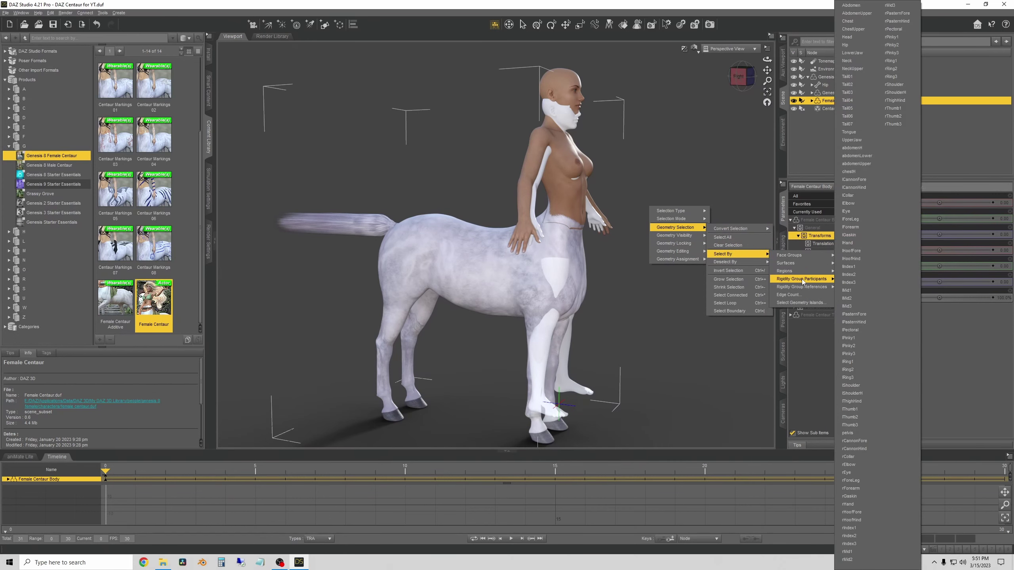
mouse_move(801, 279)
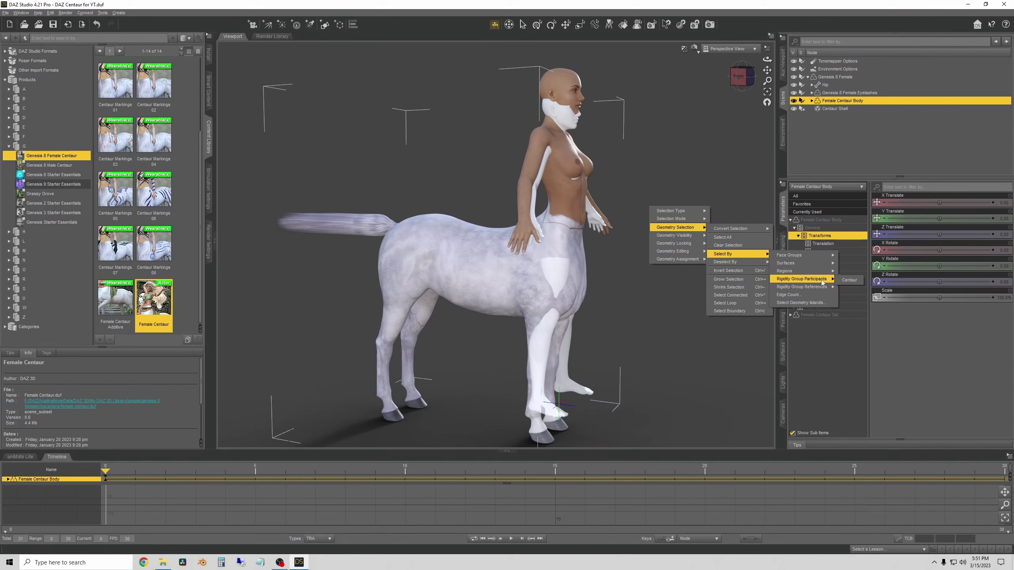
click(853, 281)
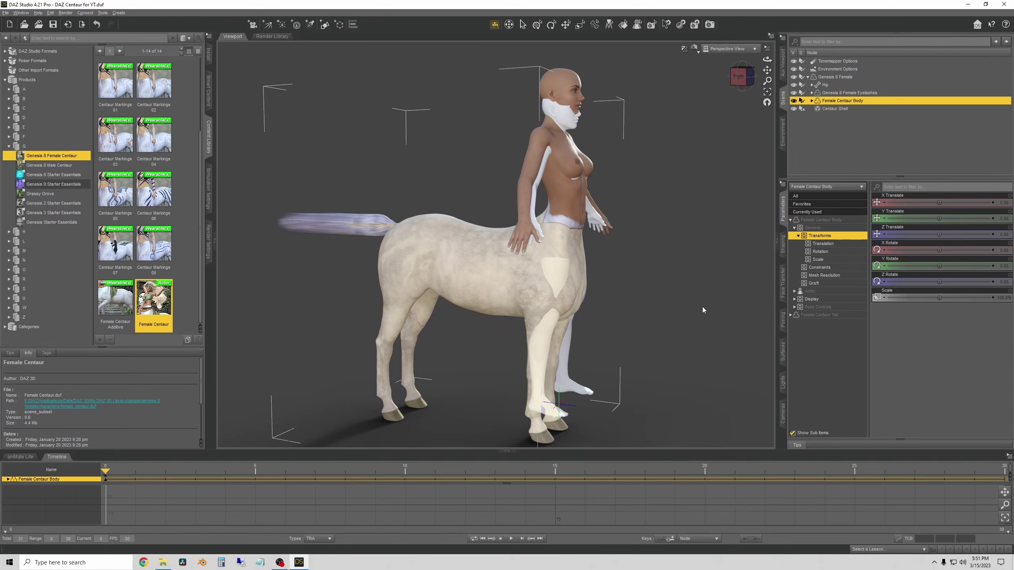
mouse_move(740, 81)
mouse_down()
mouse_move(696, 81)
mouse_move(748, 82)
mouse_move(736, 84)
mouse_up()
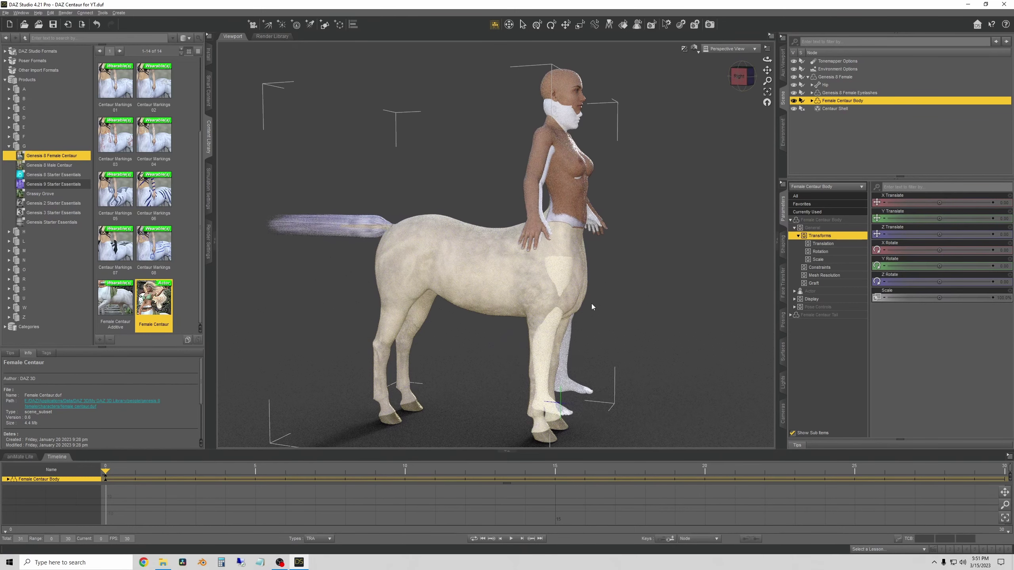
Invert the polygon selection and check it from the Right view
right_click(649, 233)
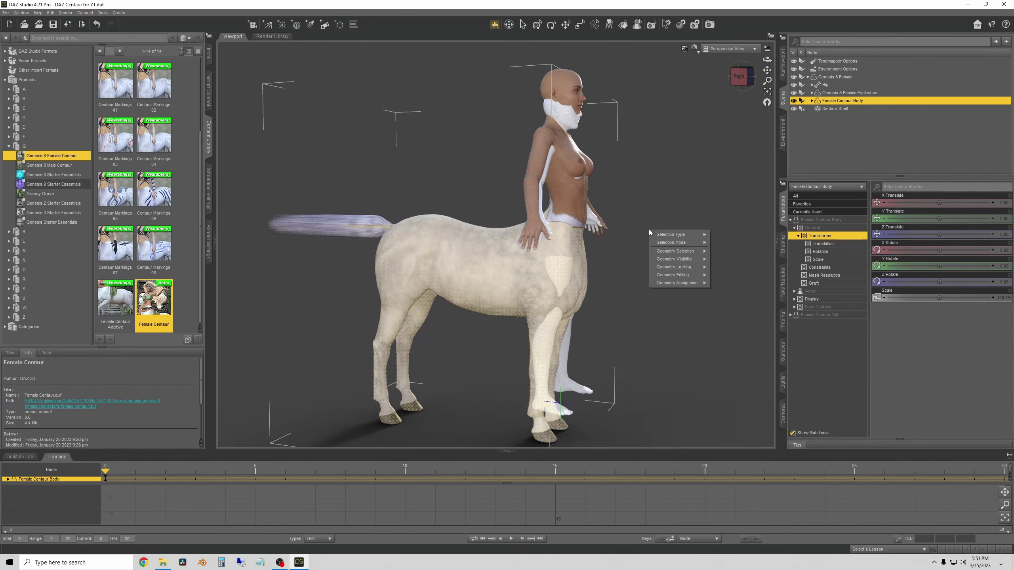
mouse_move(674, 255)
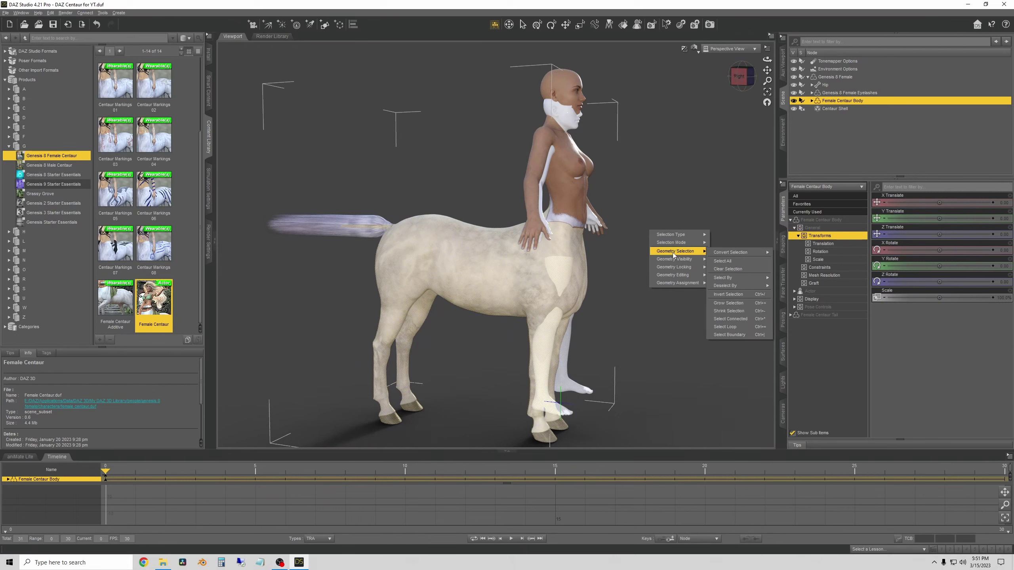
click(735, 295)
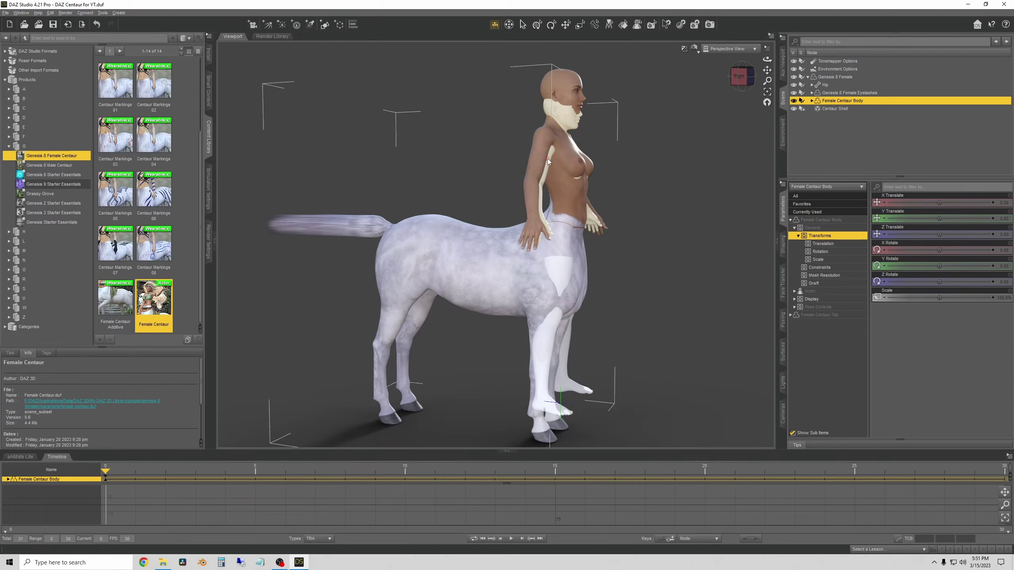
click(739, 77)
mouse_move(742, 77)
mouse_down()
mouse_move(764, 84)
mouse_move(733, 74)
mouse_move(746, 74)
mouse_up()
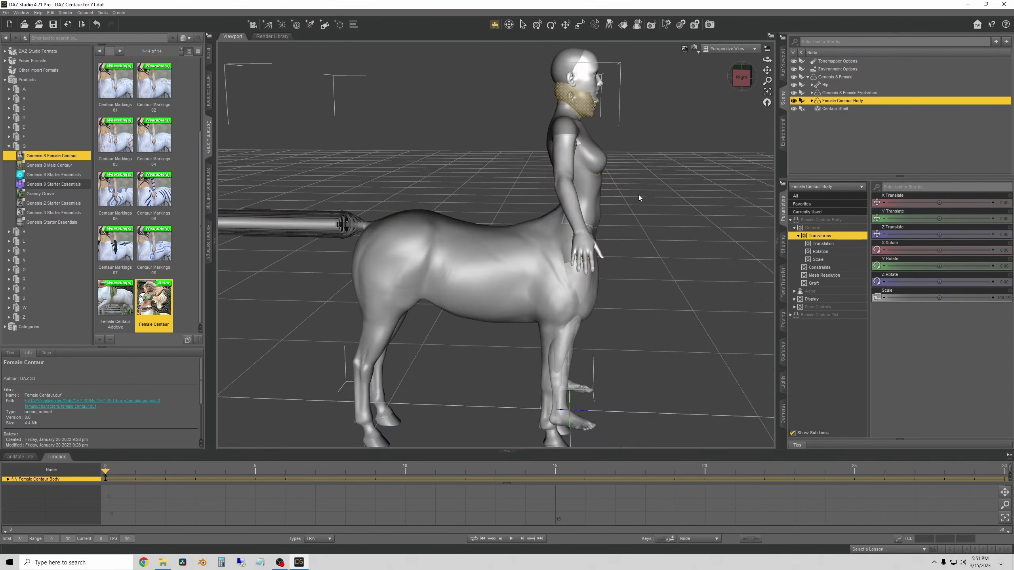
Delete the 11602 selected polygons from the Female Centaur Body, confirming with Yes
right_click(655, 219)
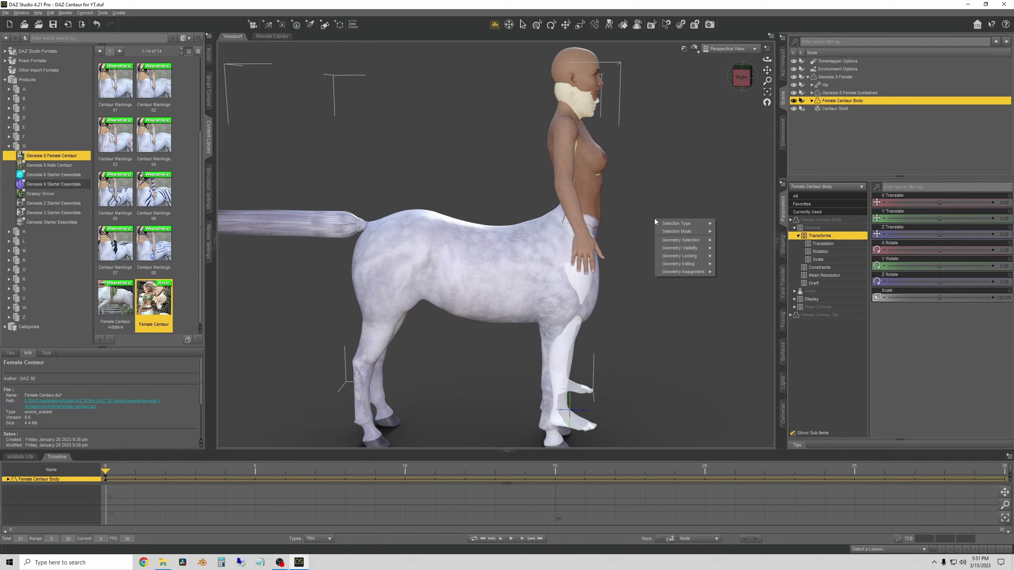
mouse_move(677, 267)
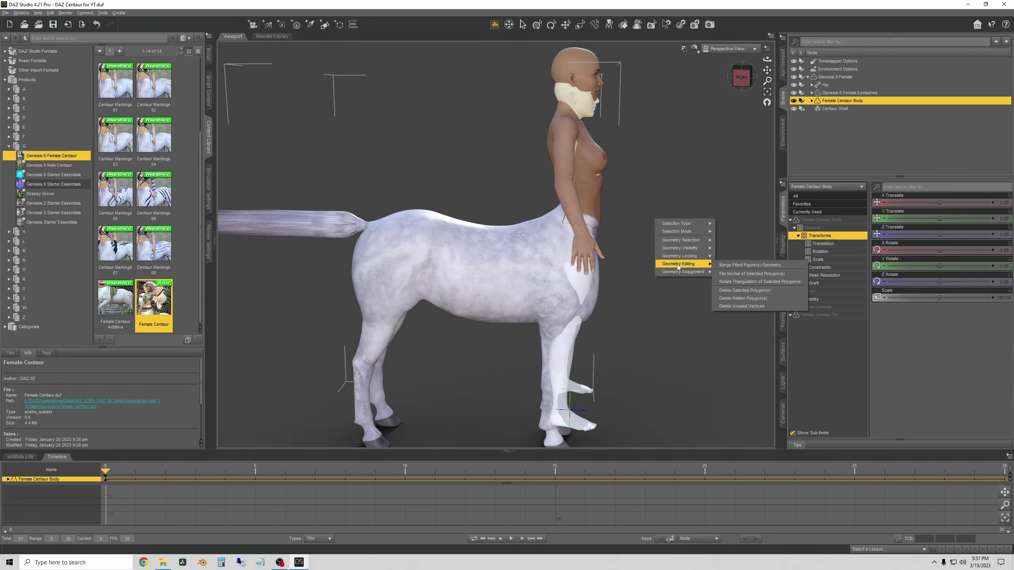
click(762, 290)
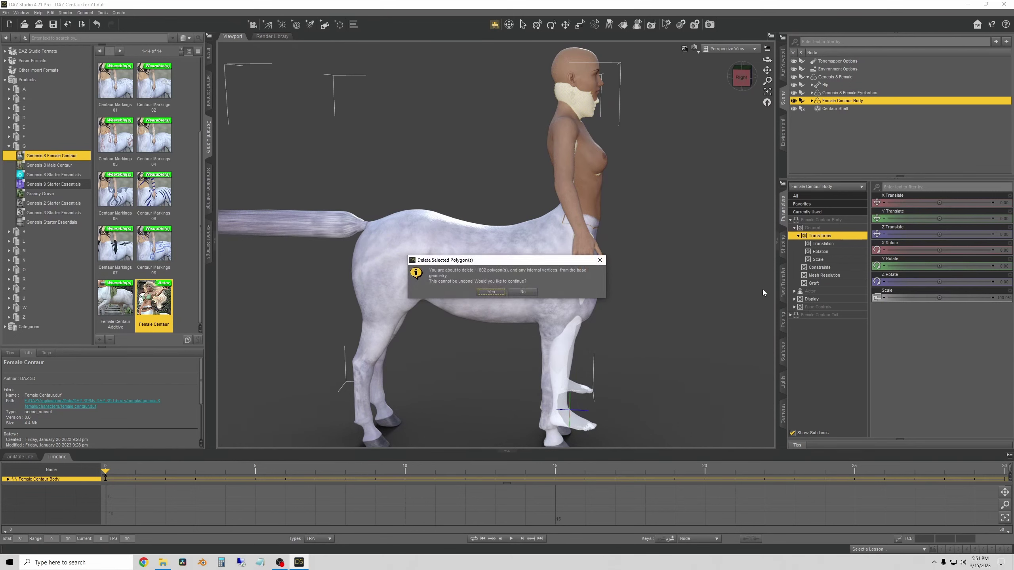
click(490, 292)
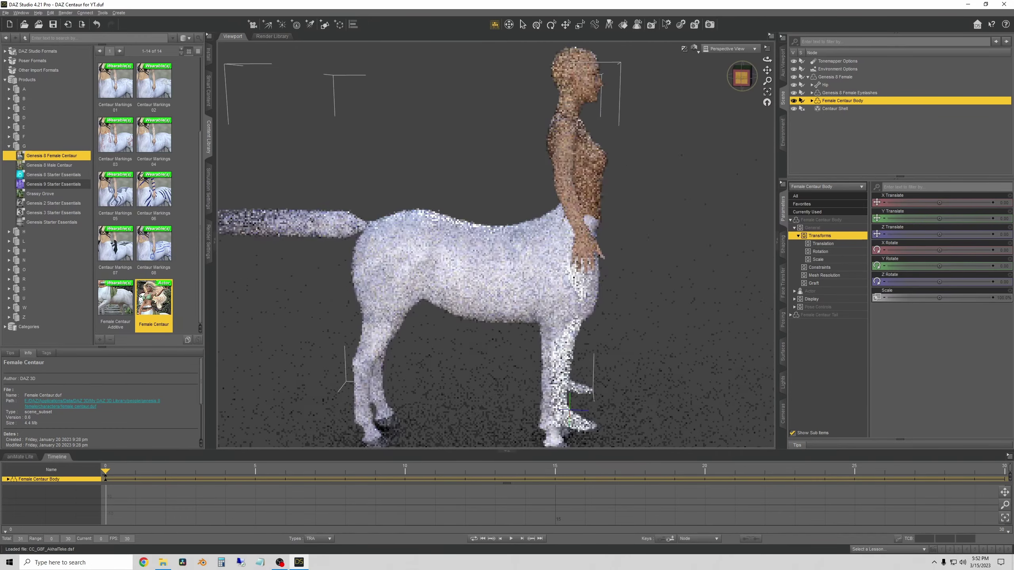
Toggle the Centaur Shell's visibility and inspect the waist seam from several angles
drag(746, 79, 737, 79)
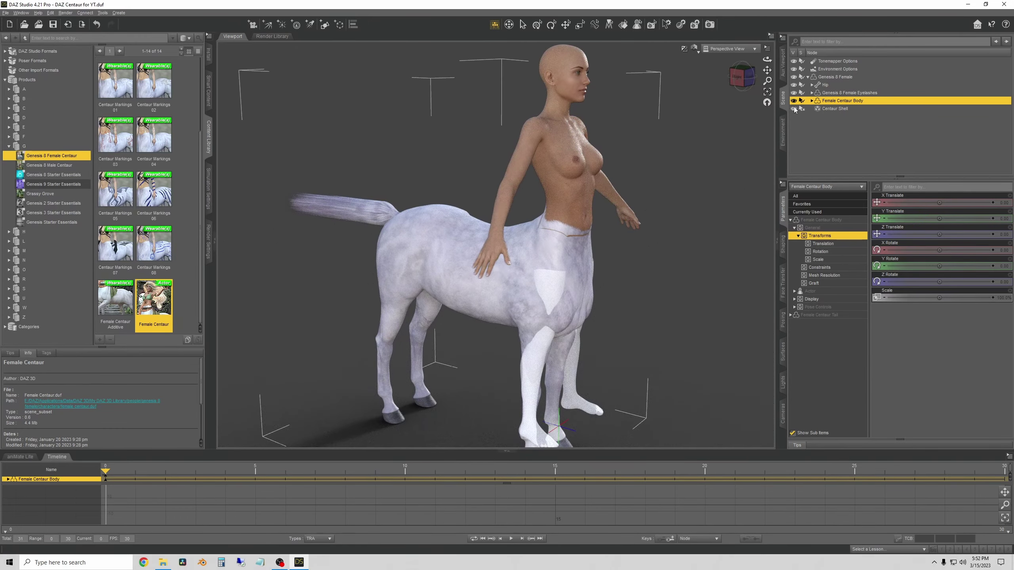
click(794, 108)
click(739, 77)
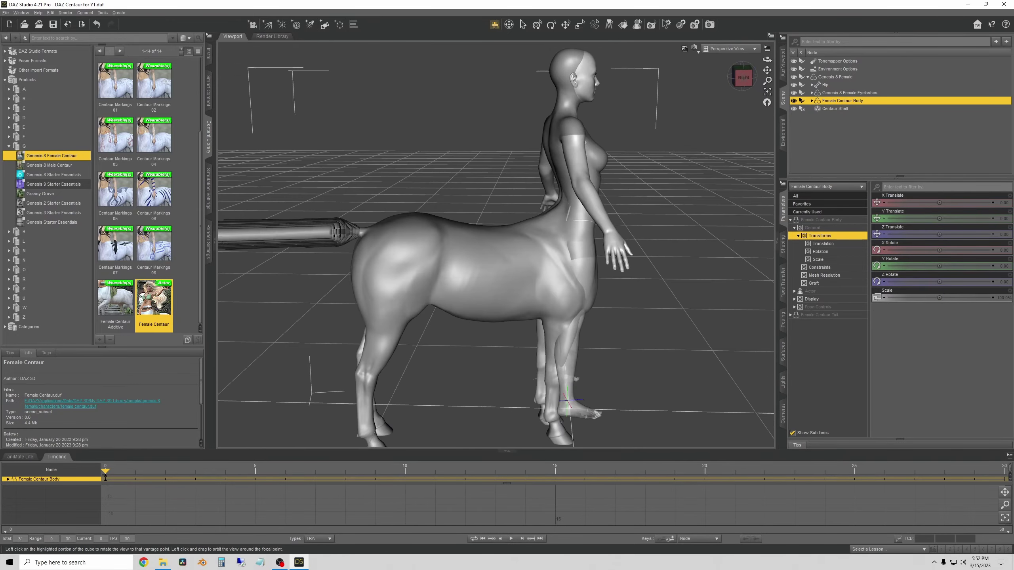
mouse_move(743, 78)
mouse_down()
mouse_move(759, 81)
mouse_move(730, 79)
mouse_move(767, 76)
mouse_move(743, 81)
mouse_move(771, 63)
mouse_up()
scroll(664, 152, up, 2)
scroll(664, 152, down, 5)
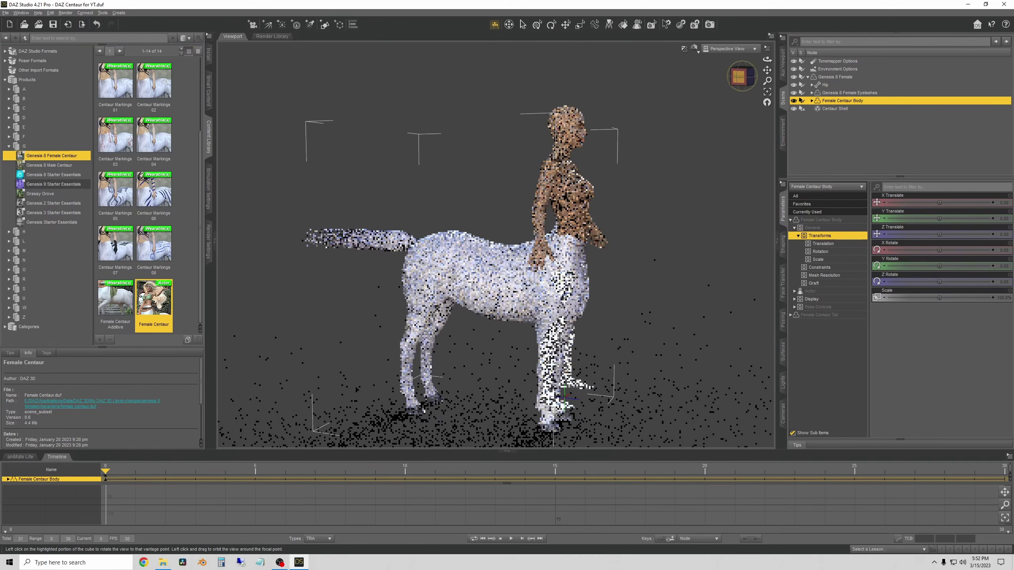
drag(742, 81, 737, 83)
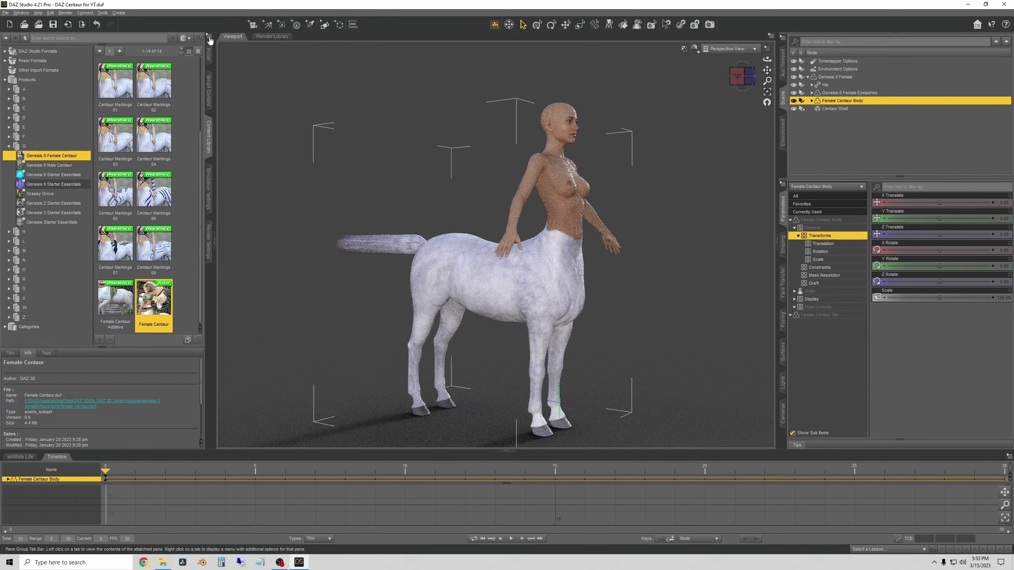
Switch to the Node Selection tool and select the figure's Abdomen Lower at the waist
click(102, 12)
click(103, 12)
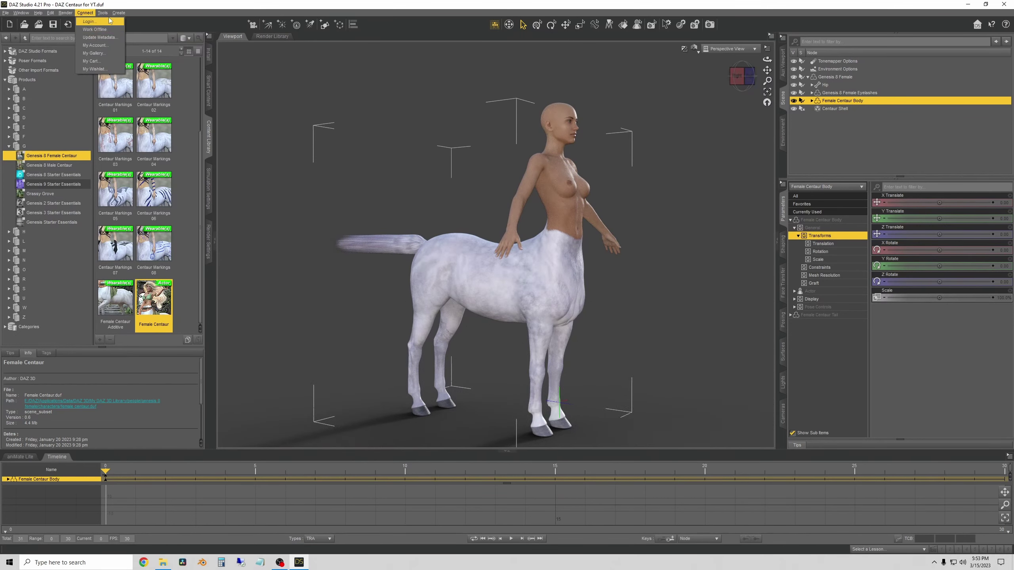
click(103, 13)
click(127, 32)
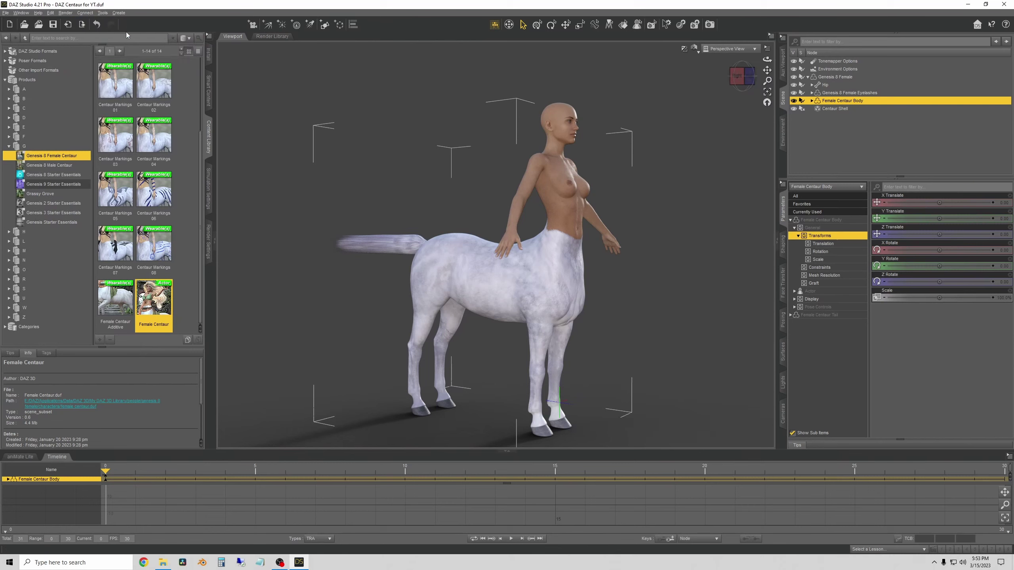
click(733, 78)
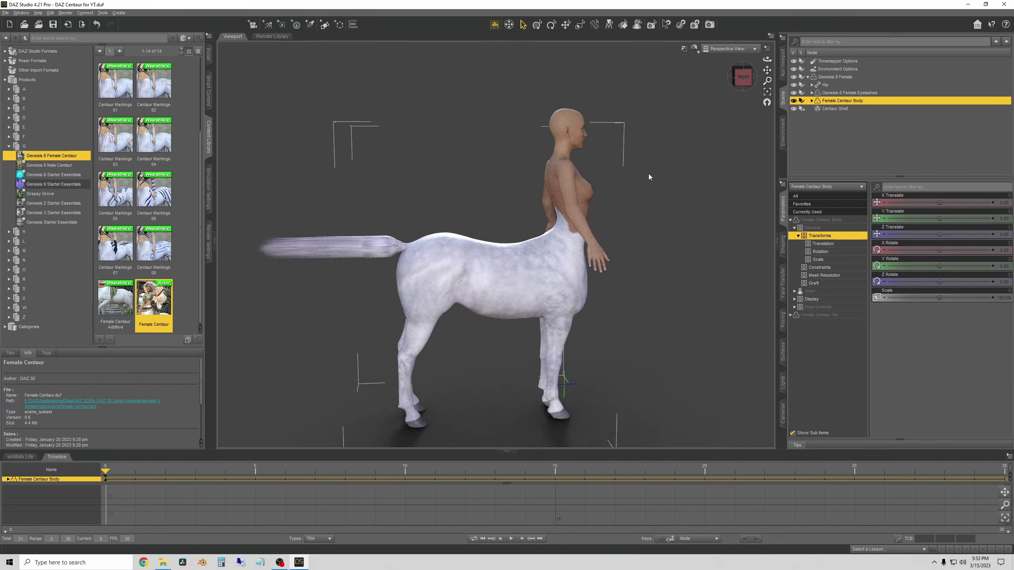
drag(742, 77, 719, 81)
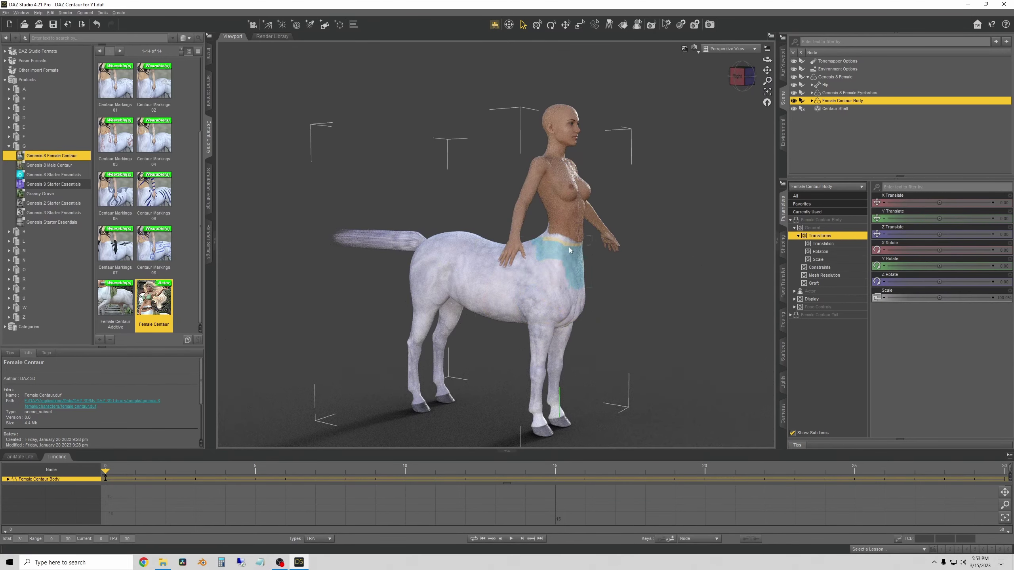
scroll(567, 244, down, 1)
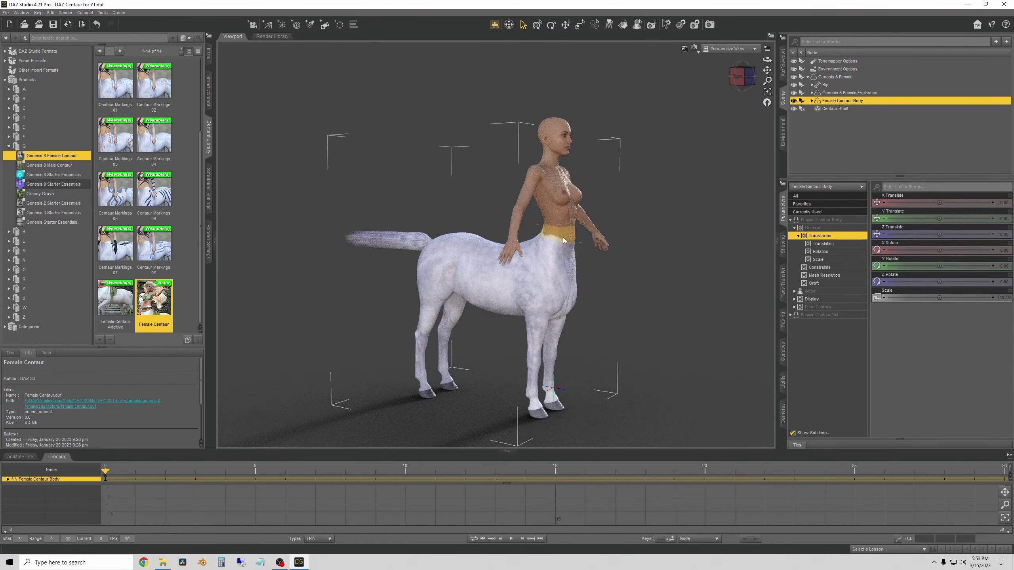
click(562, 238)
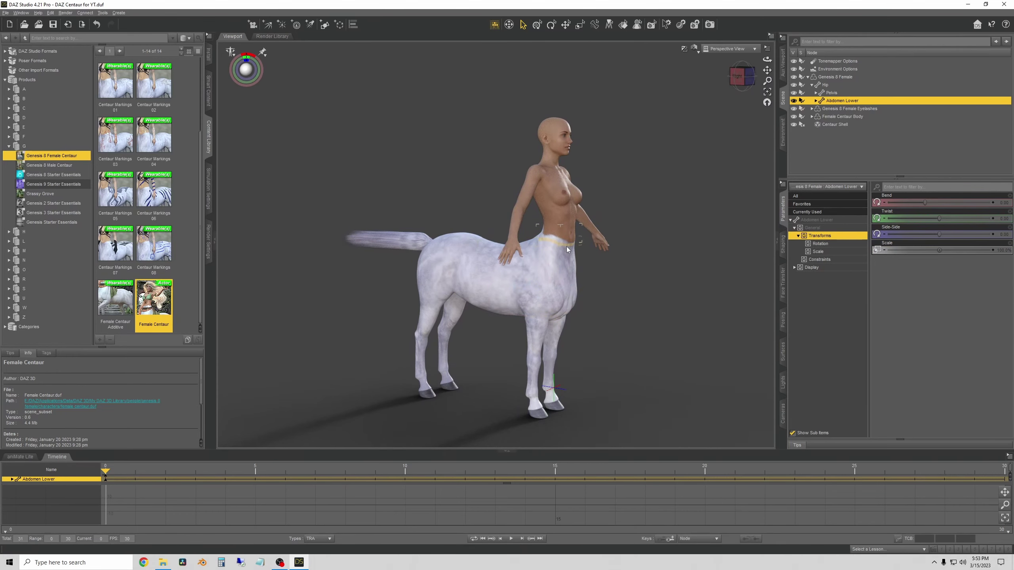
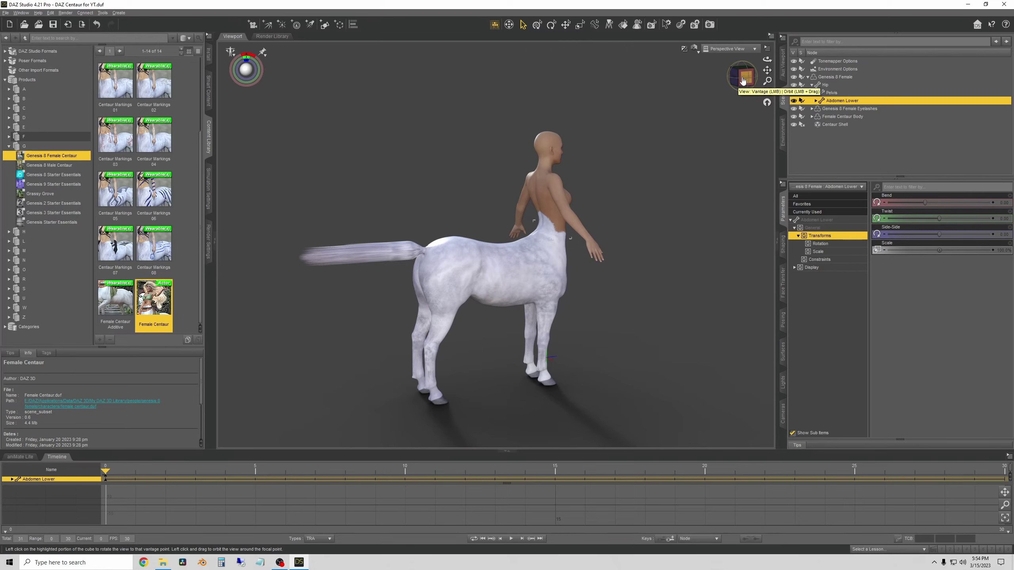
Orbit with the view cube to check the centaur from right, rear, high and front-right angles
click(742, 82)
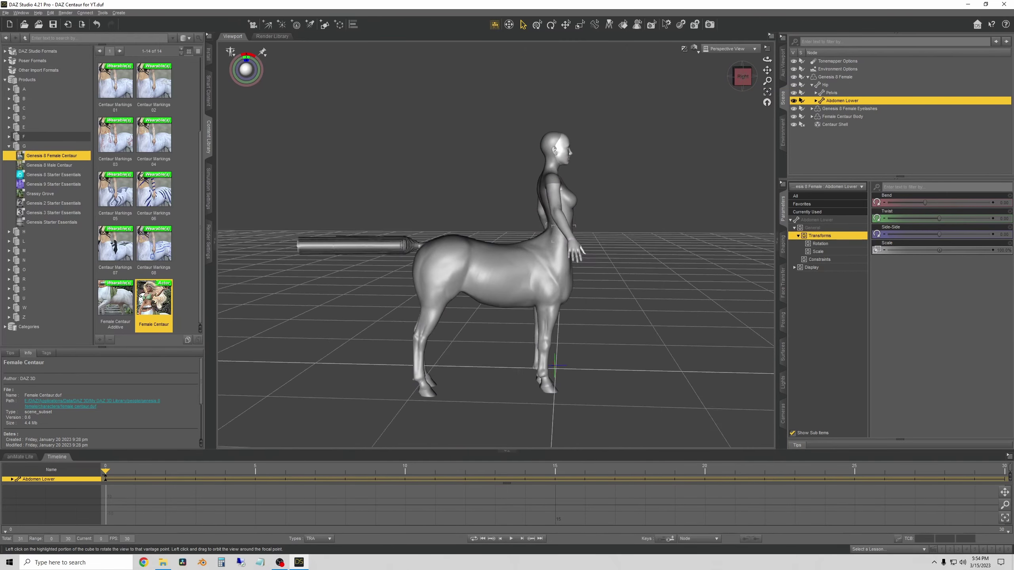
drag(743, 81, 763, 85)
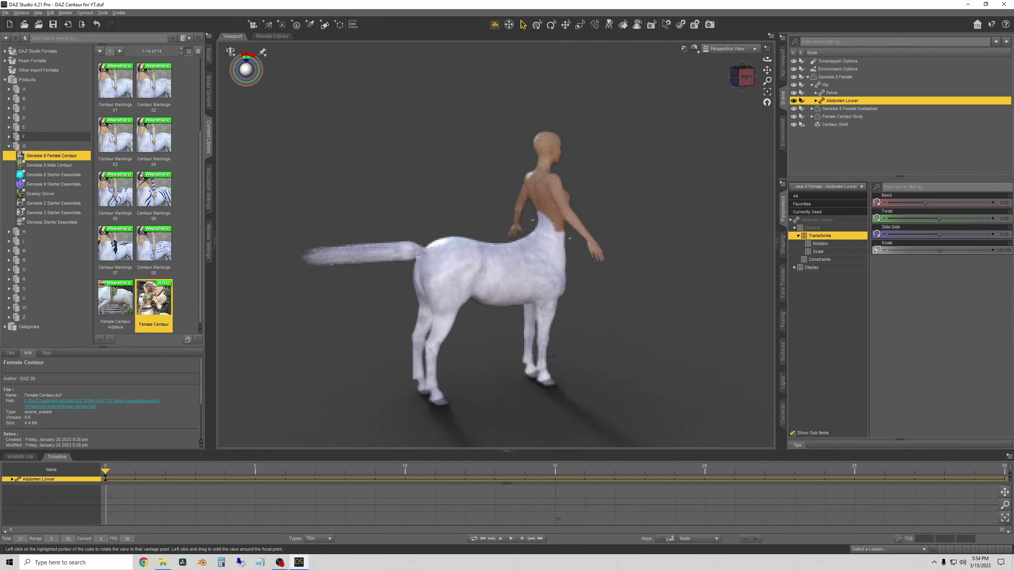
click(745, 77)
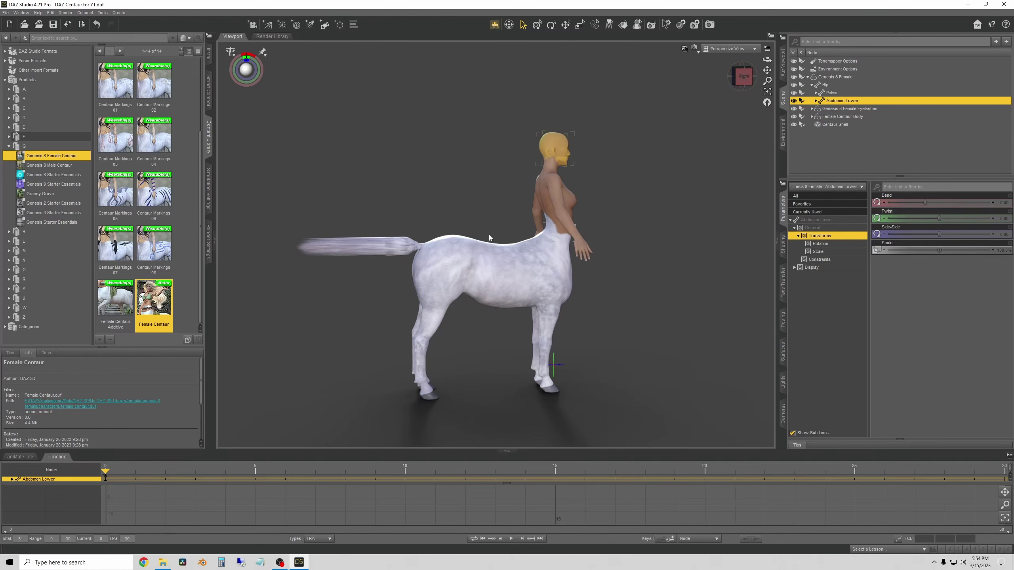
mouse_move(742, 77)
mouse_down()
mouse_move(738, 88)
mouse_move(724, 82)
mouse_up()
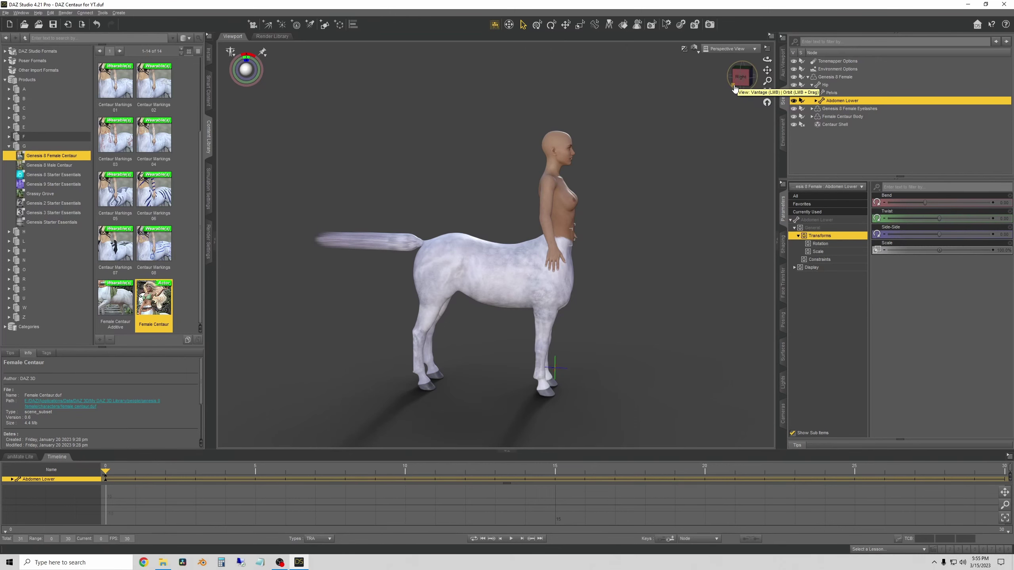
drag(735, 88, 738, 89)
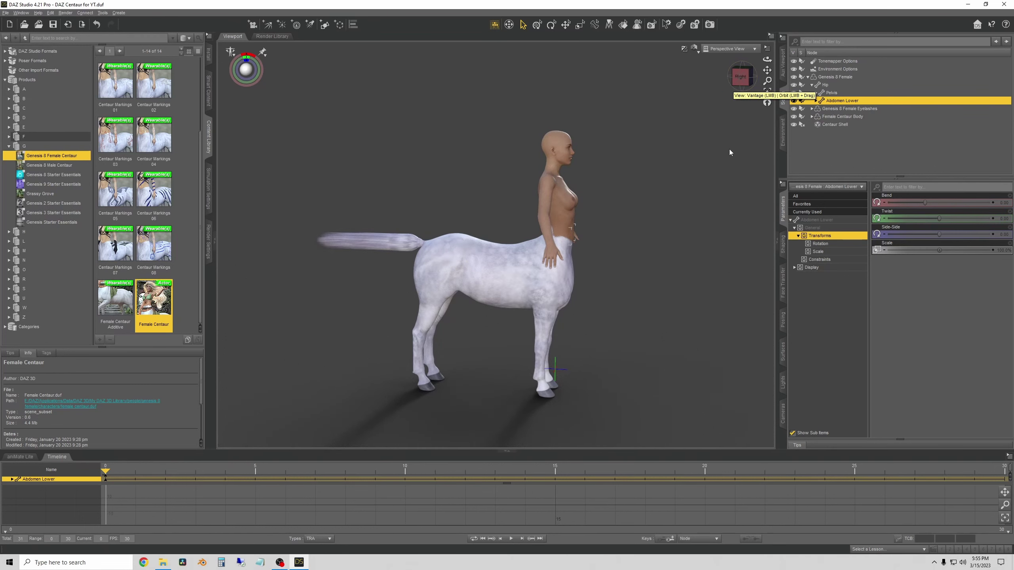
drag(739, 86, 730, 86)
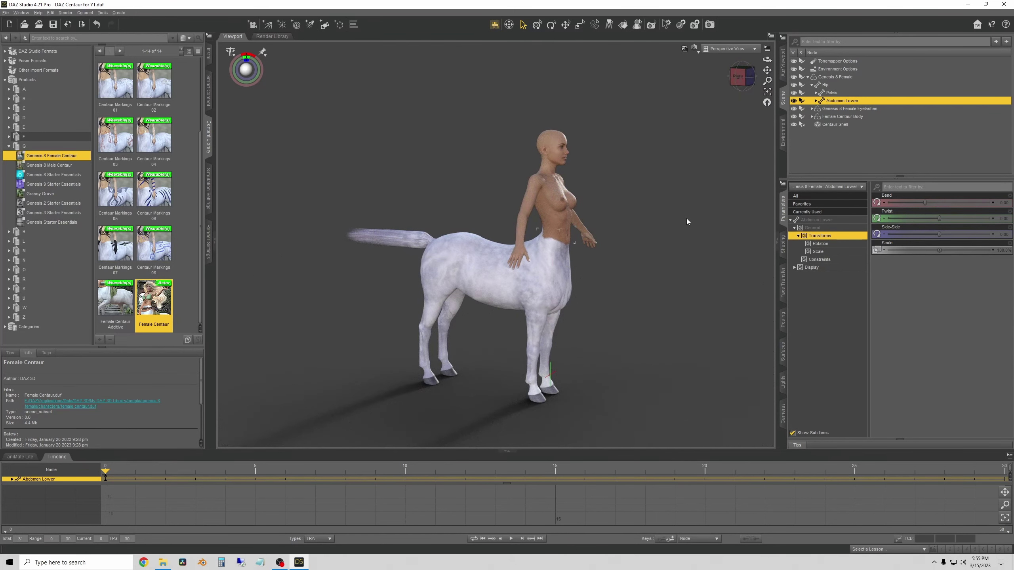
scroll(167, 264, up, 2)
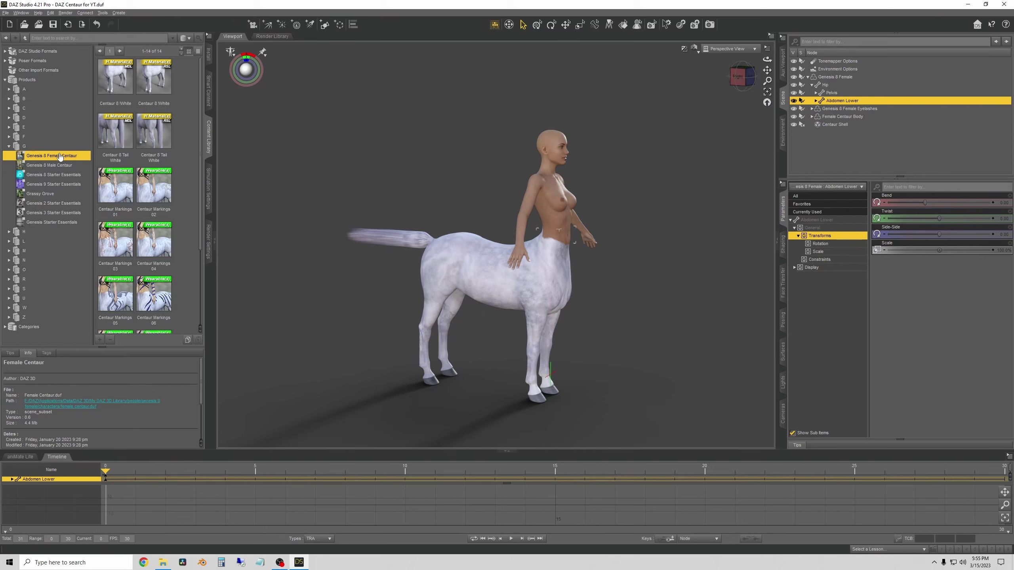
Expand the H products folder and browse to the Heroic Curly Style Hair items
click(9, 233)
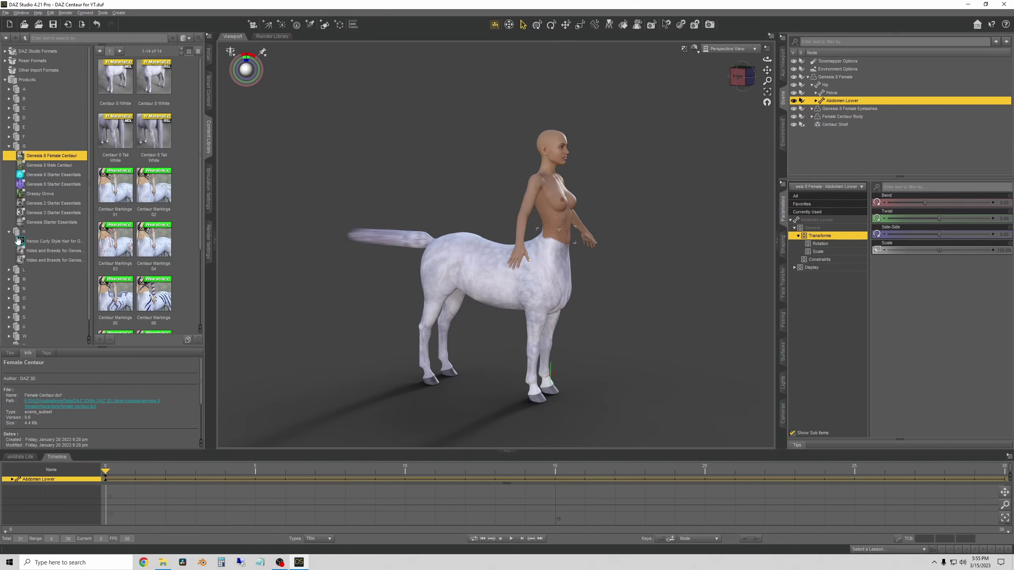
click(51, 240)
scroll(186, 186, down, 15)
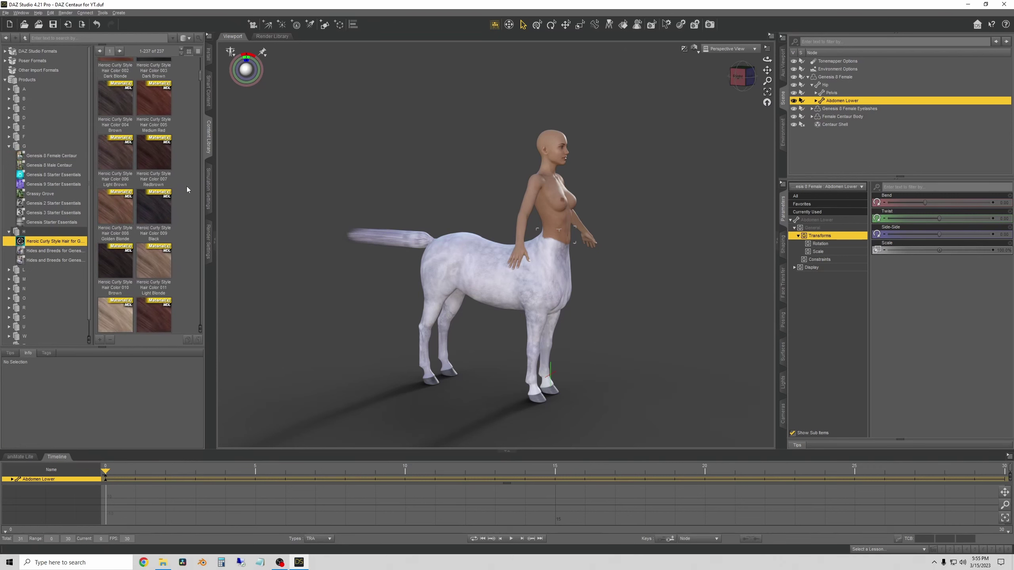
drag(201, 147, 202, 255)
Drop the Heroic Curly Style Hair for Genesis 8 Female onto the figure's head, then deselect
click(116, 145)
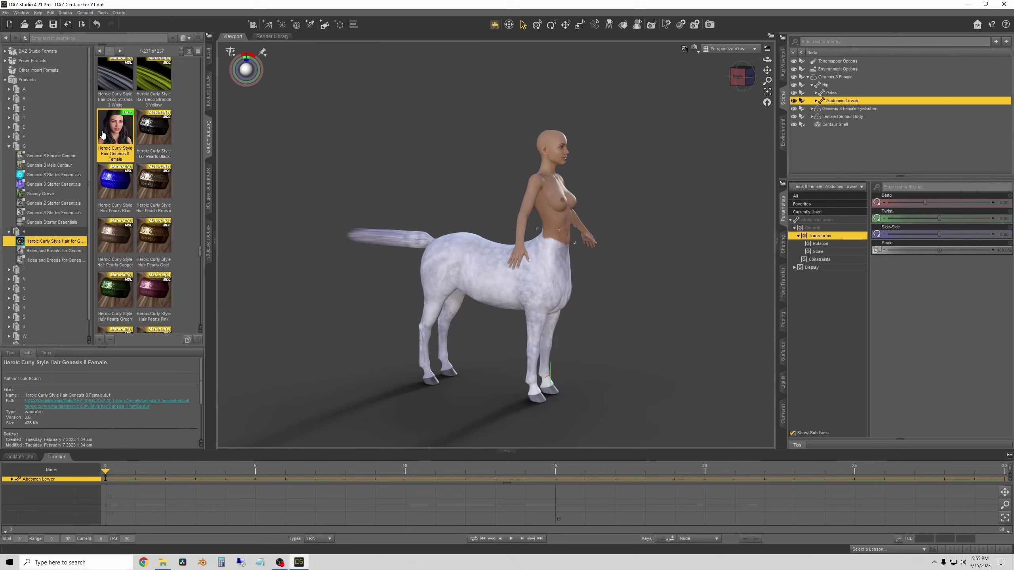
mouse_move(109, 135)
drag(109, 135, 381, 104)
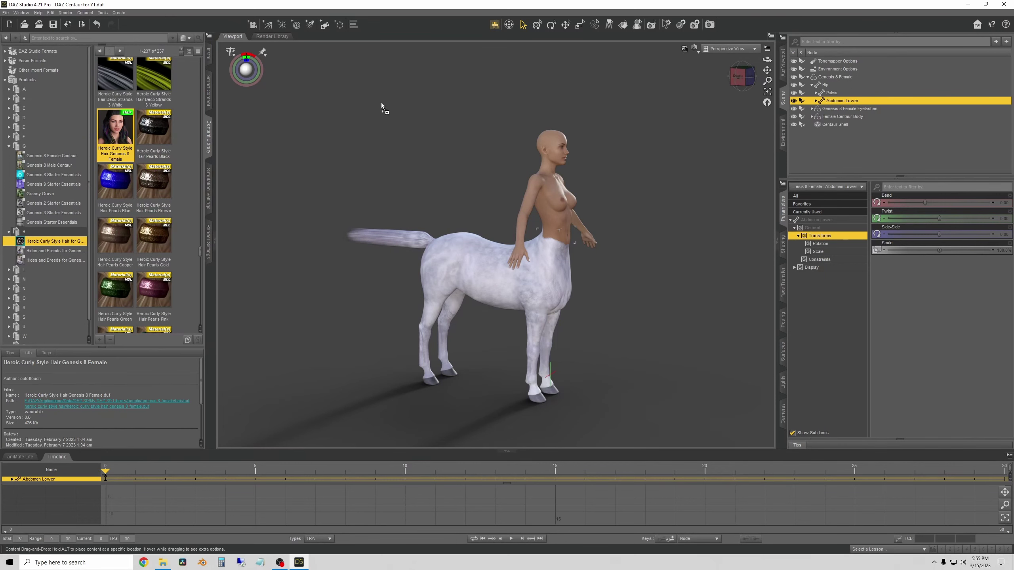
drag(531, 101, 550, 130)
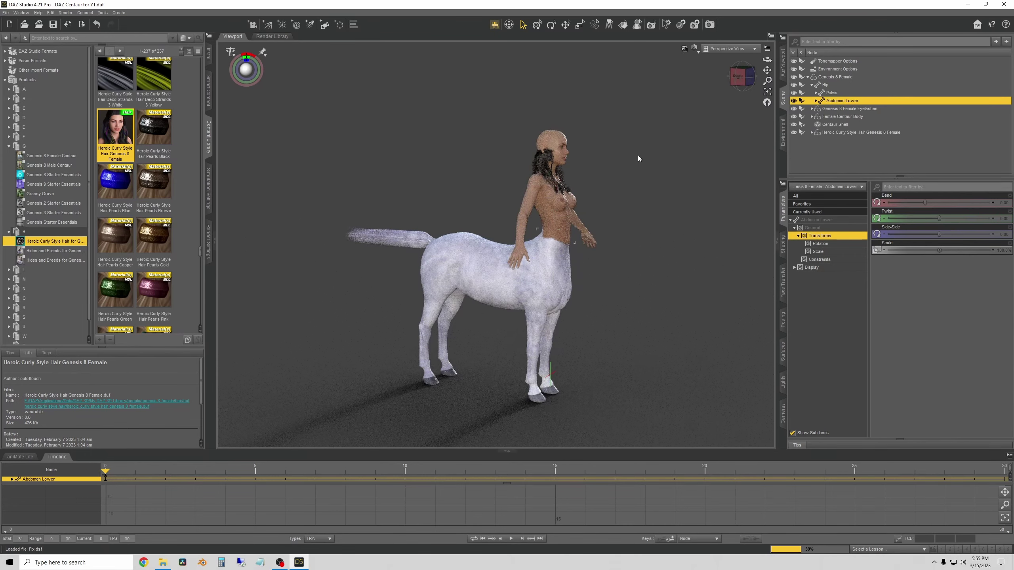
click(639, 156)
drag(748, 85, 753, 84)
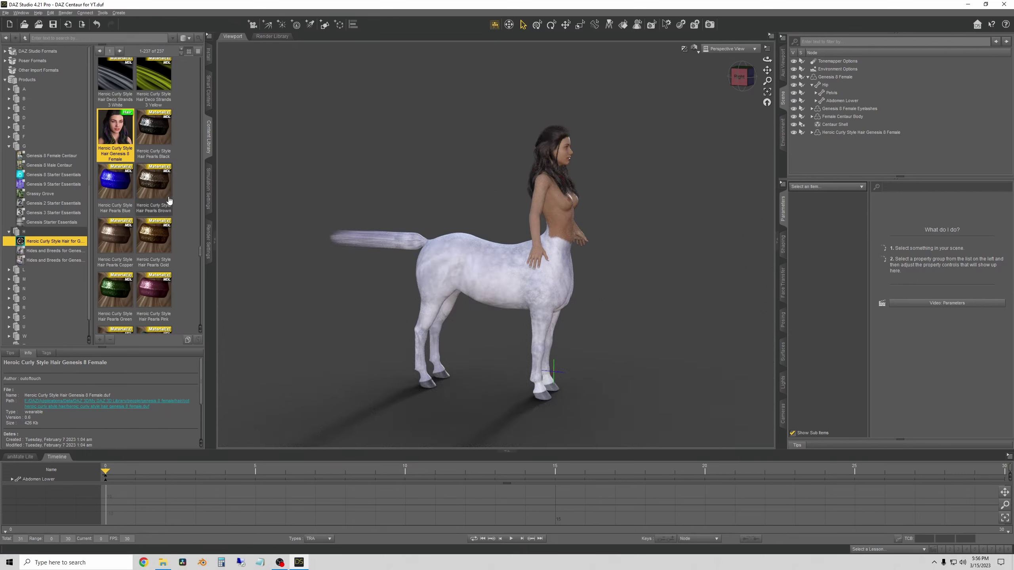
Select the curly hair and apply the Hair STYLE Button 08 preset
scroll(182, 205, down, 5)
scroll(182, 205, down, 1)
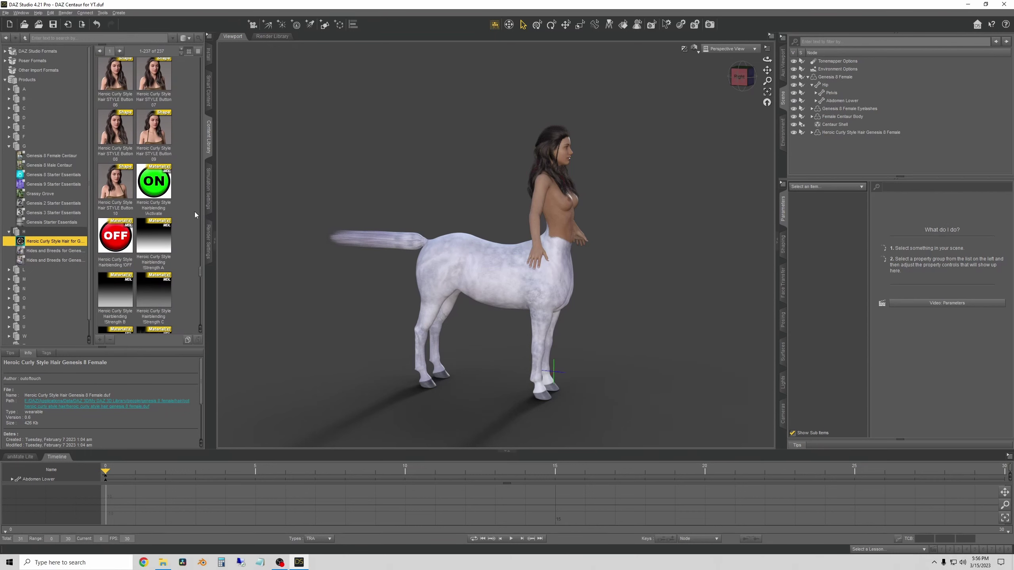
scroll(195, 212, up, 3)
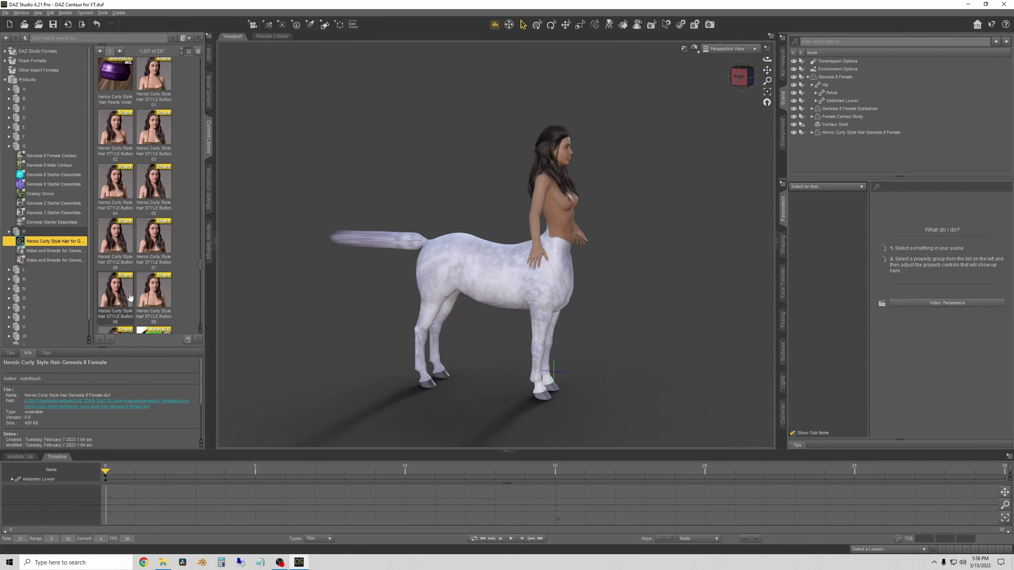
click(864, 132)
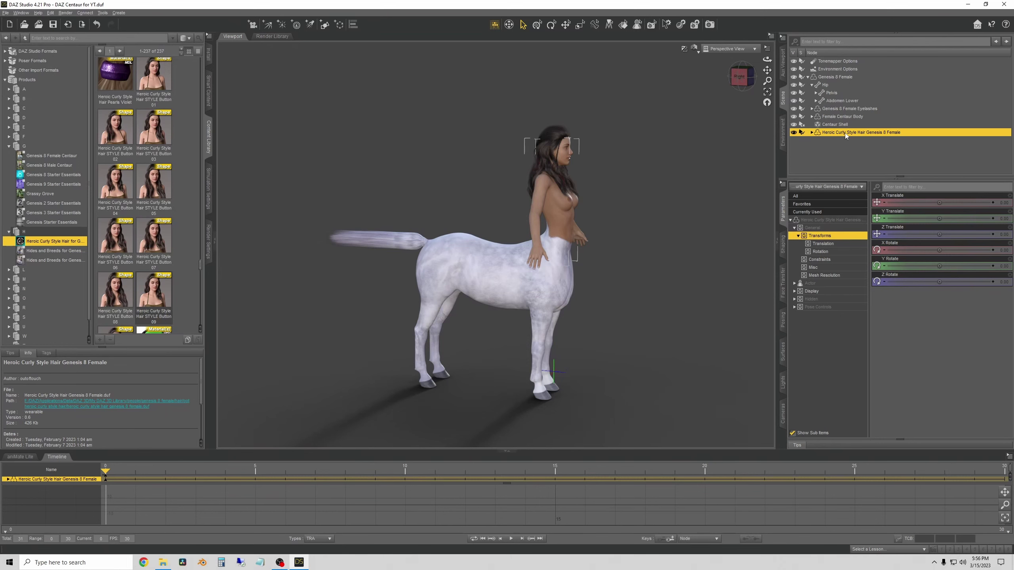
click(126, 299)
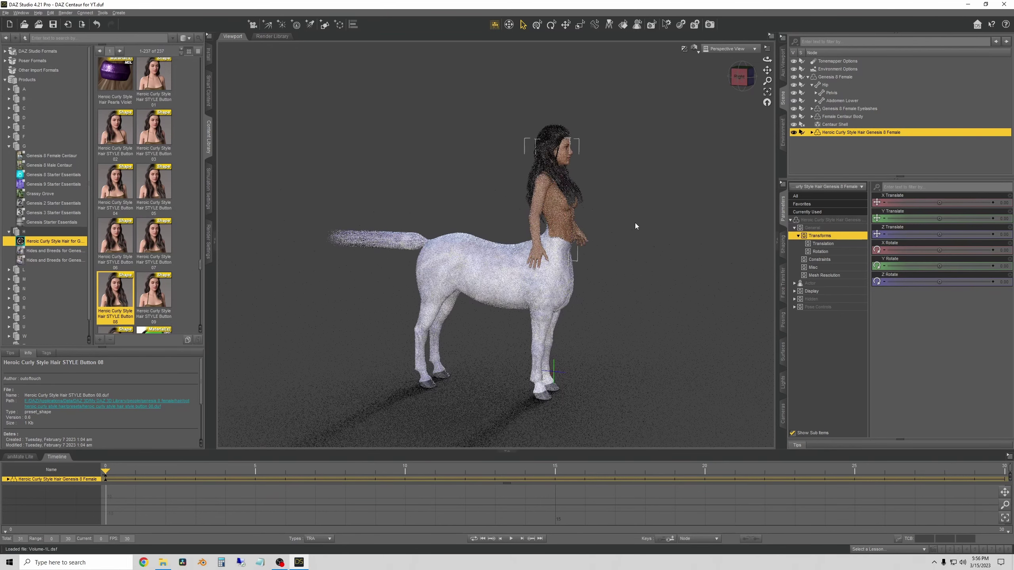
Drop a hair preset onto the hair cap, deselect, and return to the right side view
scroll(160, 200, down, 10)
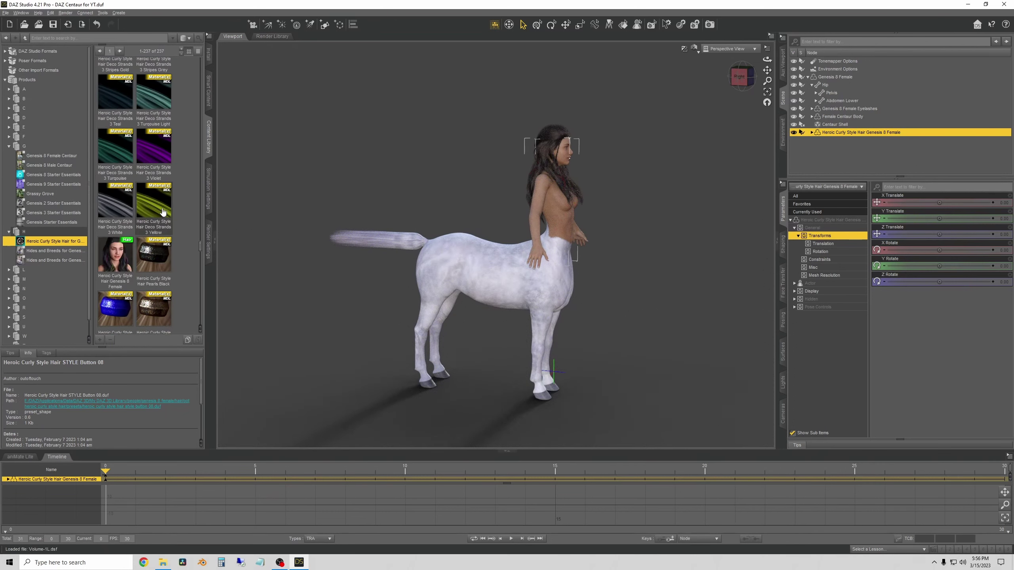
scroll(167, 212, up, 3)
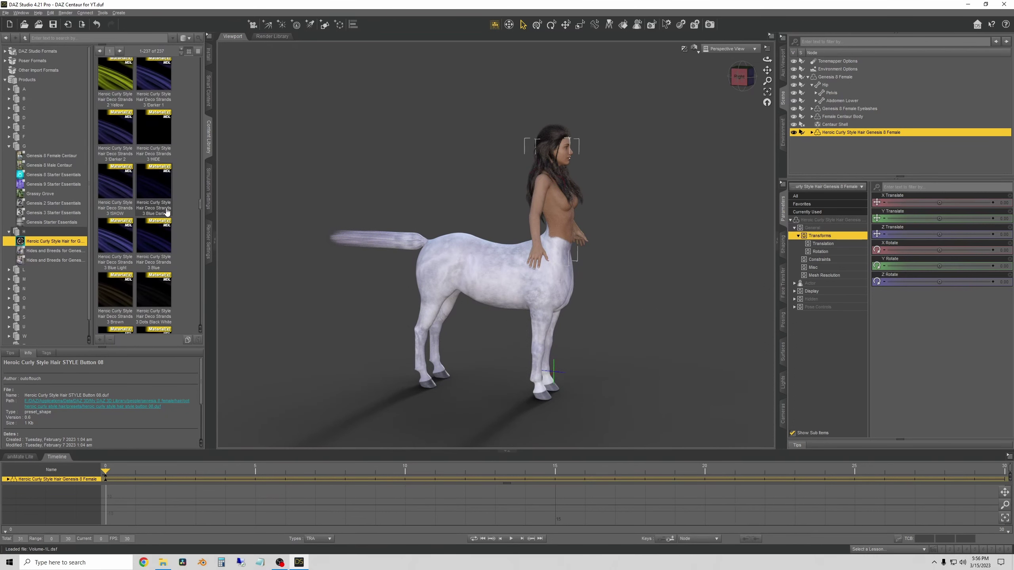
scroll(170, 209, up, 3)
drag(738, 78, 734, 77)
drag(524, 176, 558, 122)
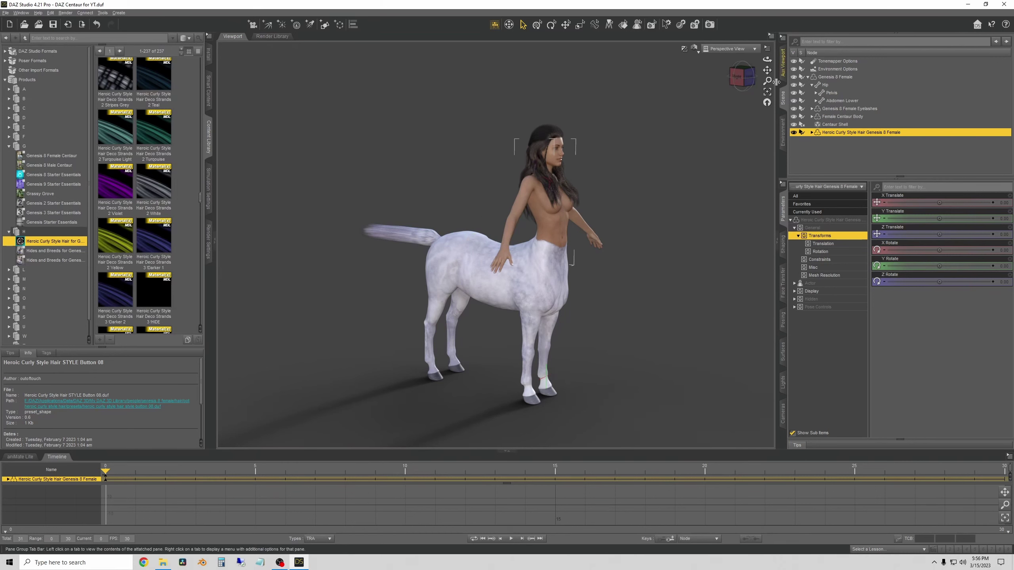
click(637, 171)
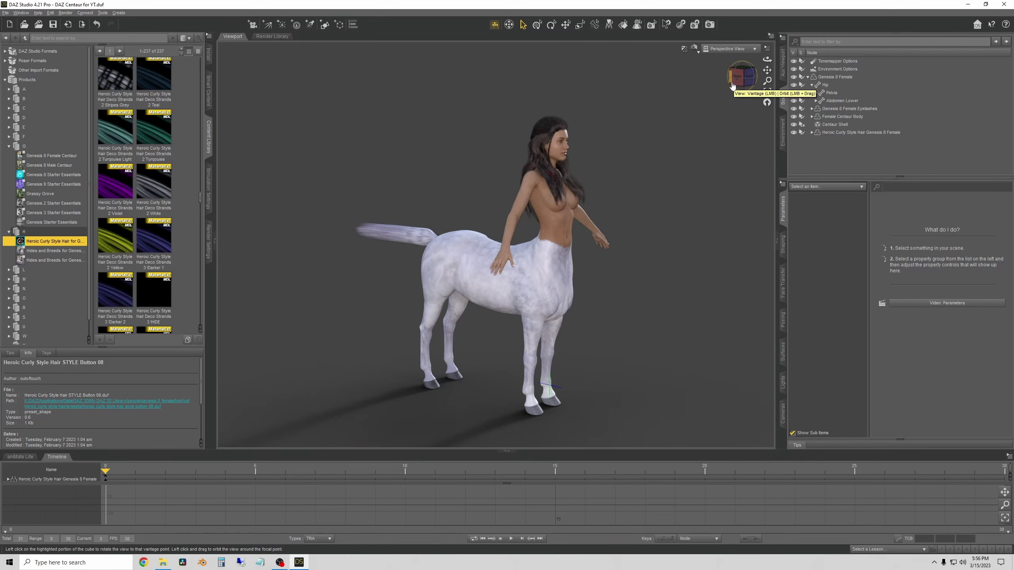
click(732, 86)
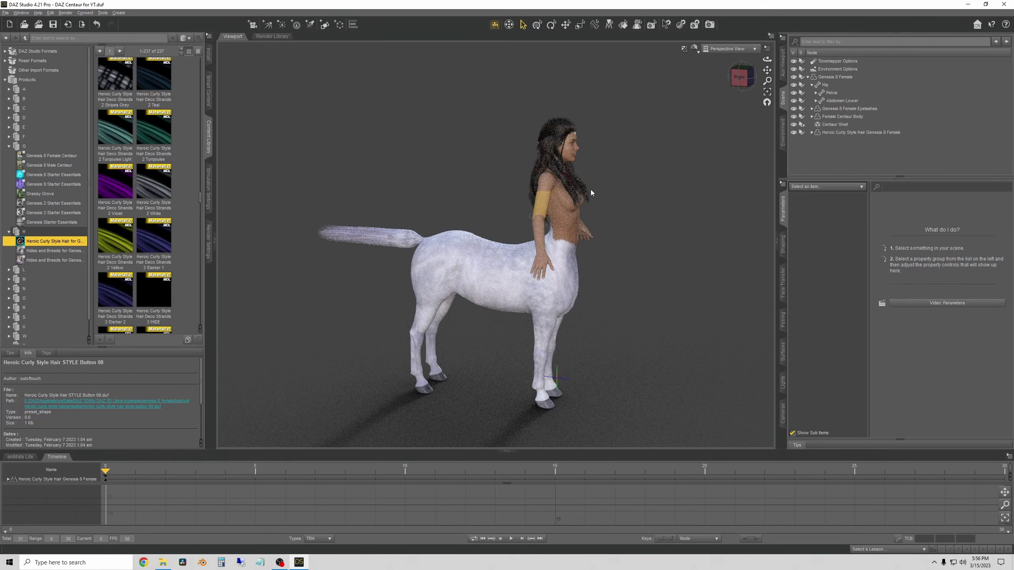
Show the Hides and Breeds presets, preview the Centaur 8 Tail GypsyVanner thumbnails, and select Centaur Shell
click(61, 254)
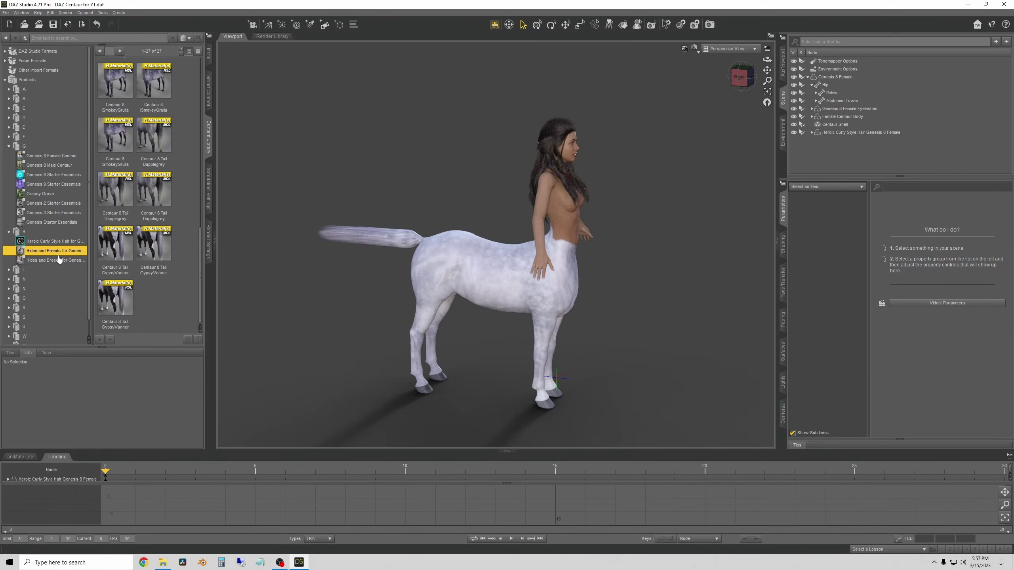
mouse_move(59, 266)
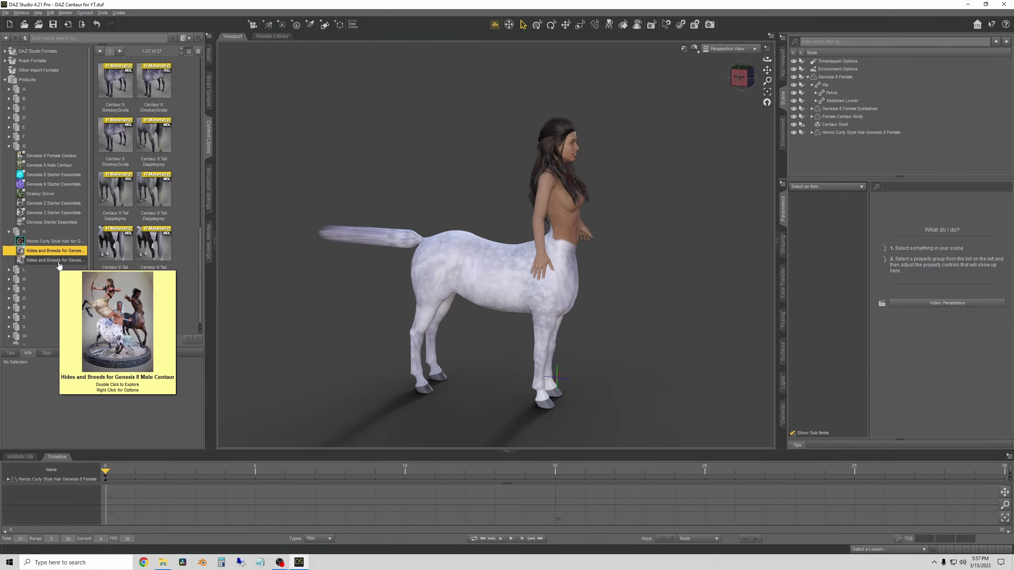
scroll(150, 294, up, 5)
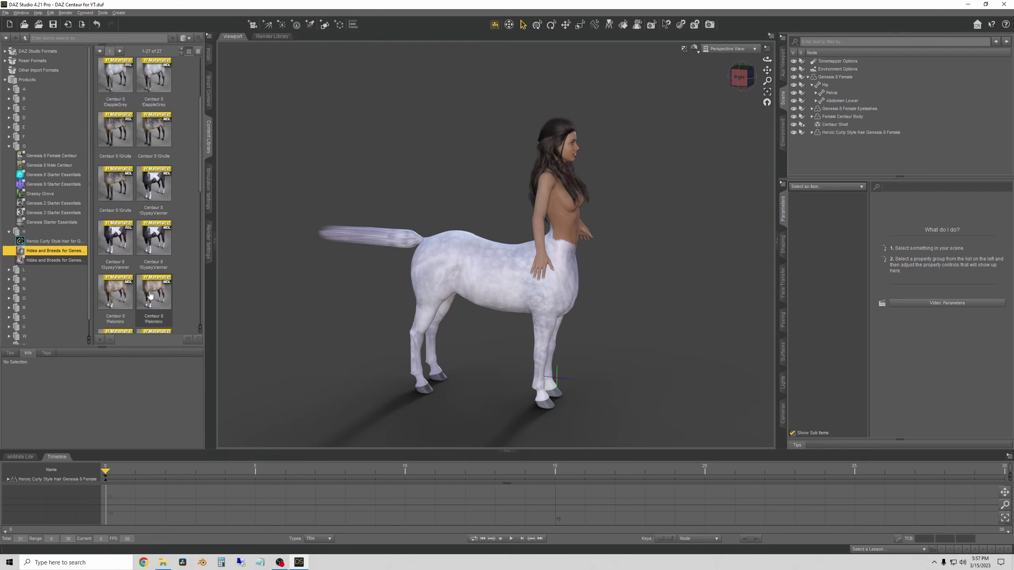
scroll(150, 294, up, 2)
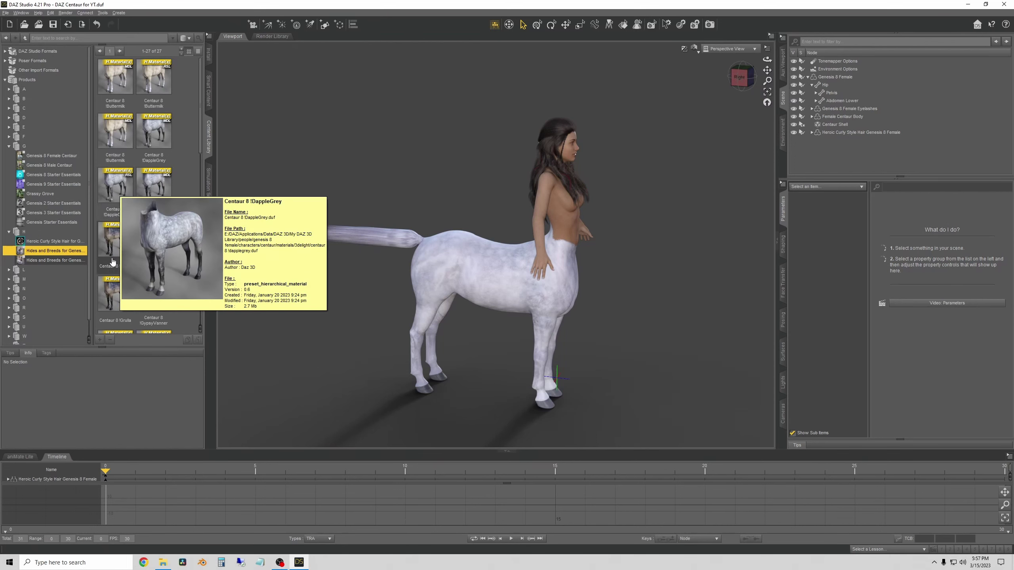
mouse_move(112, 262)
scroll(144, 286, down, 10)
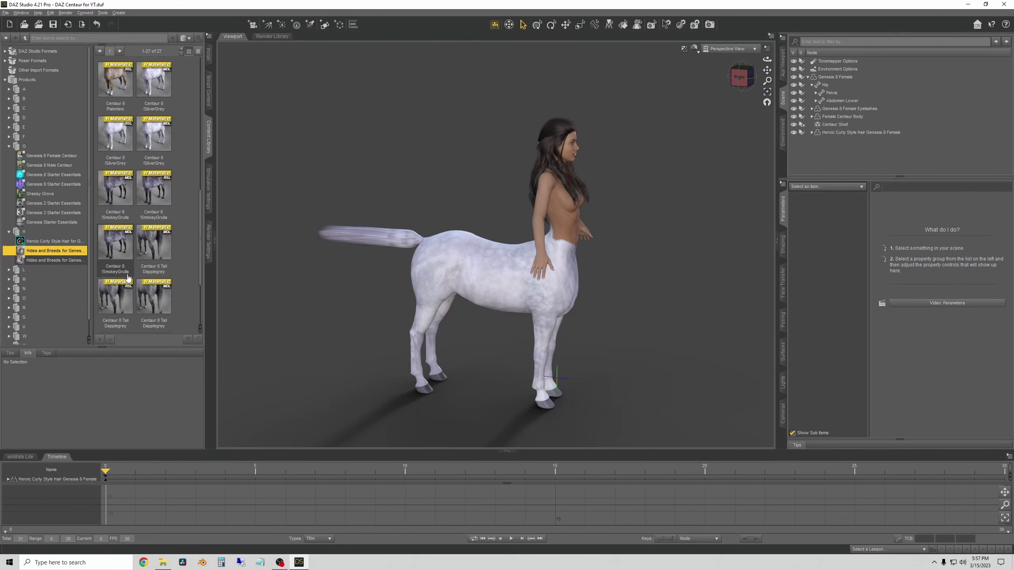
mouse_move(120, 300)
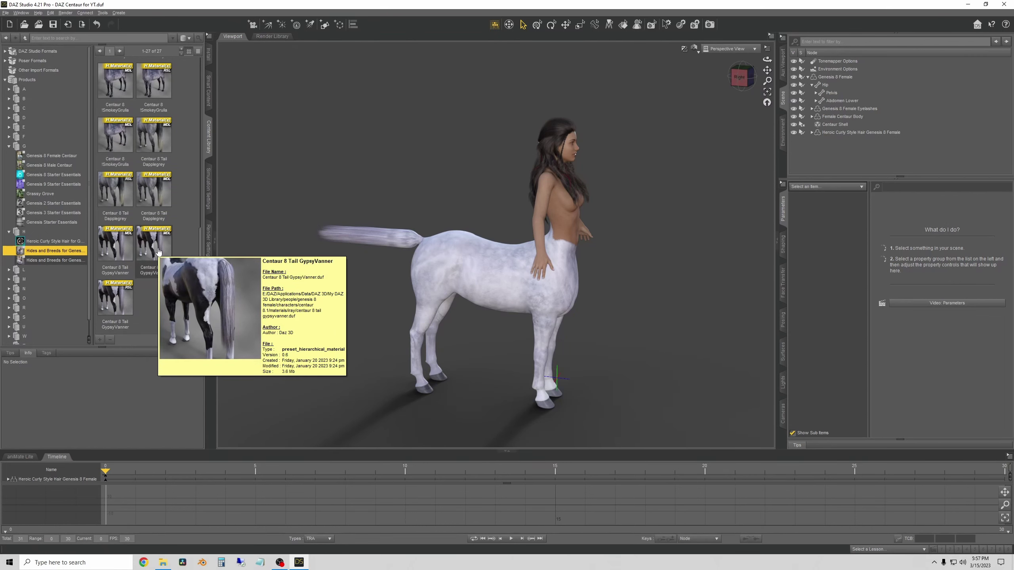
mouse_move(118, 256)
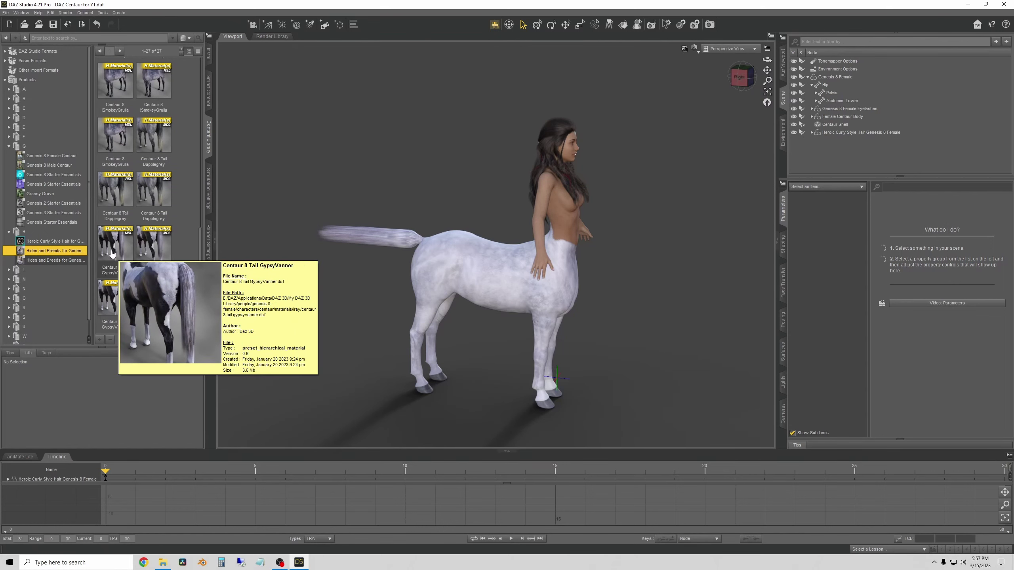
mouse_move(118, 306)
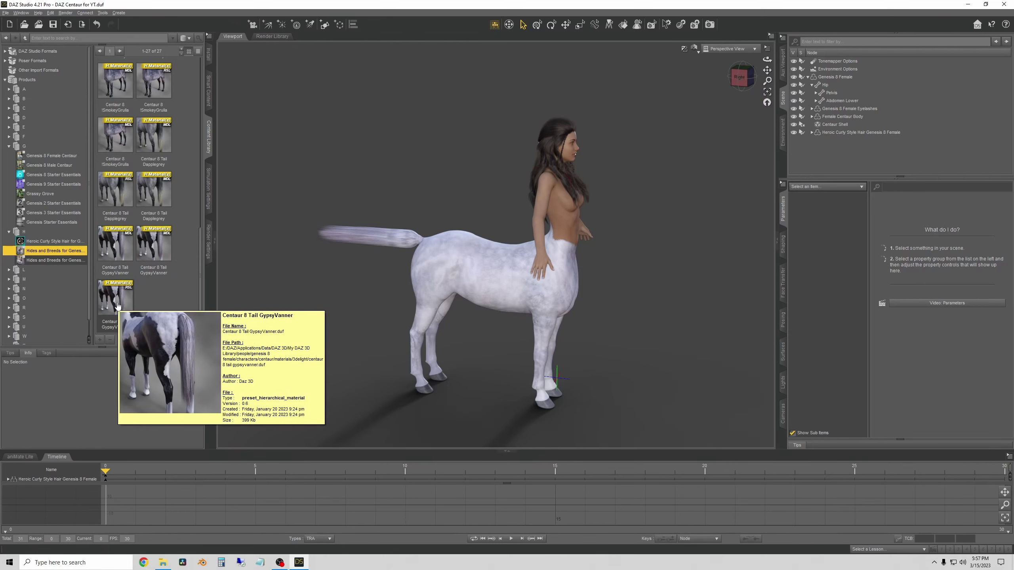
click(835, 125)
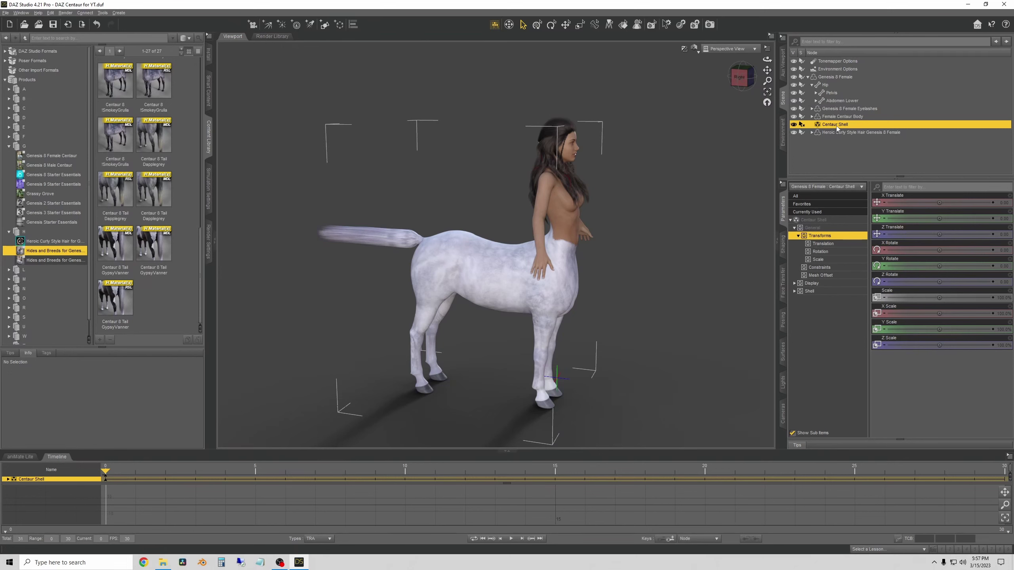
Drag the Centaur 8 Tail GypsyVanner preset onto the centaur and toggle the Centaur Shell to check
click(124, 300)
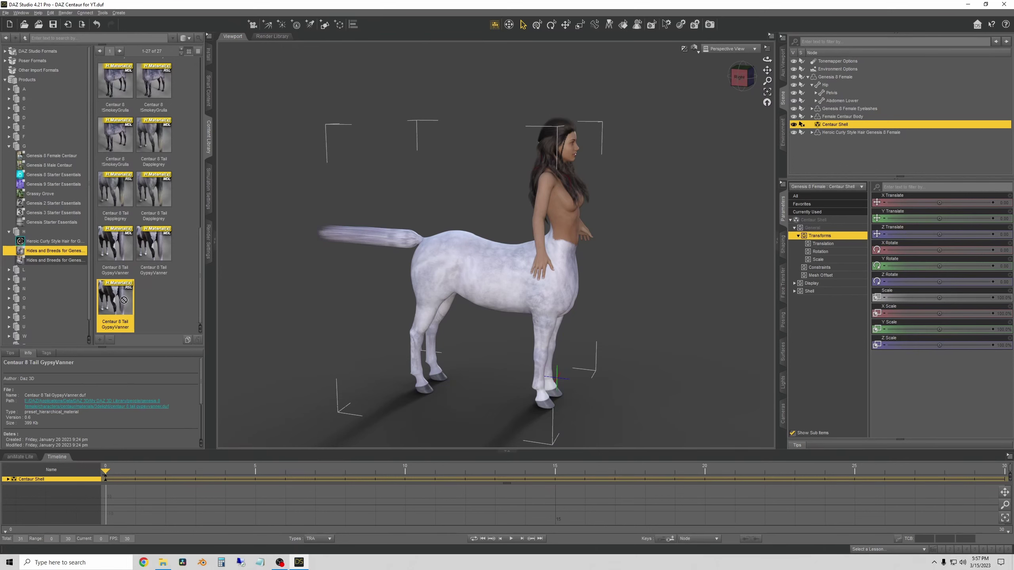
drag(123, 300, 516, 278)
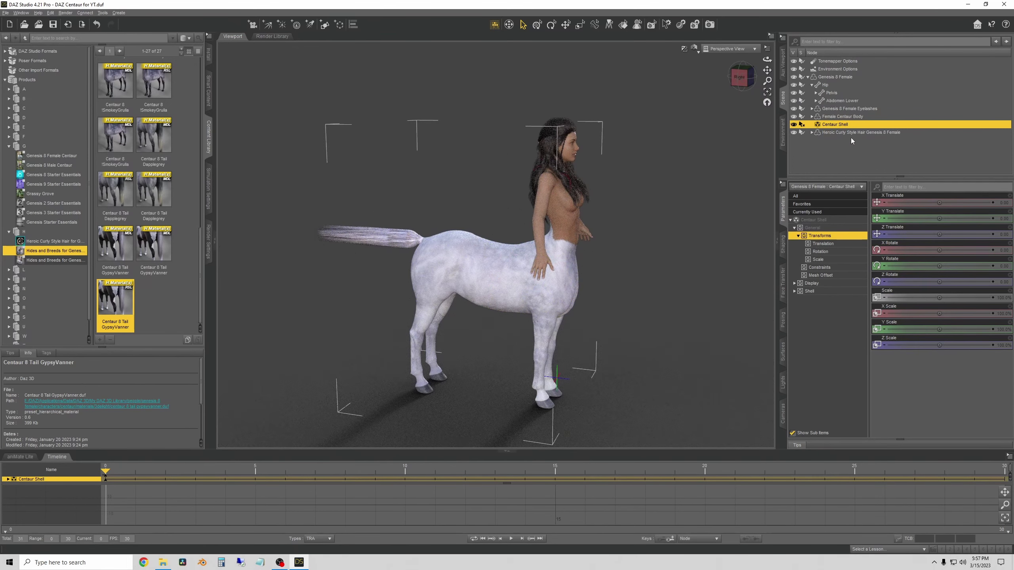
click(793, 124)
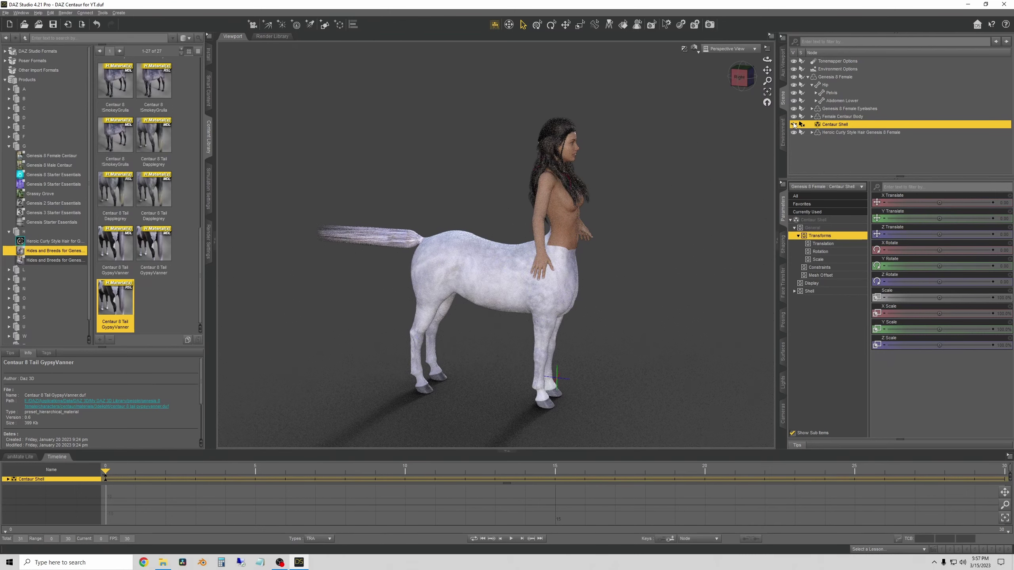
click(794, 125)
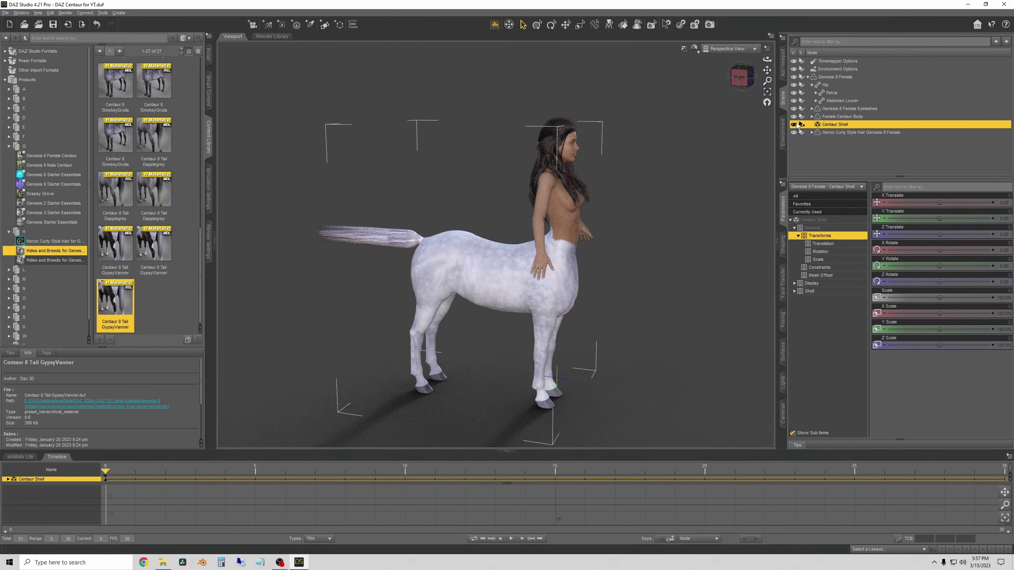
click(855, 117)
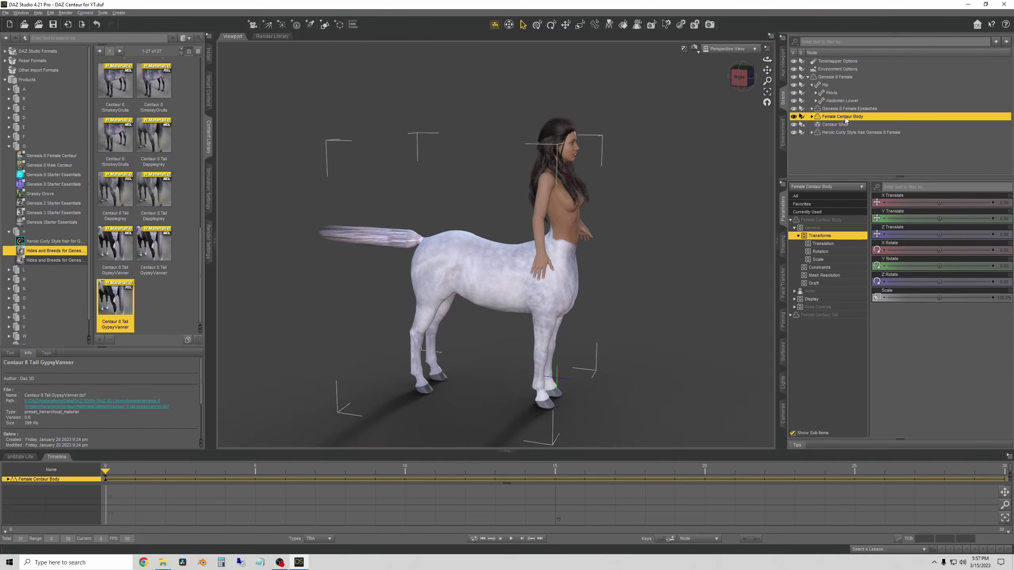
drag(740, 82, 727, 79)
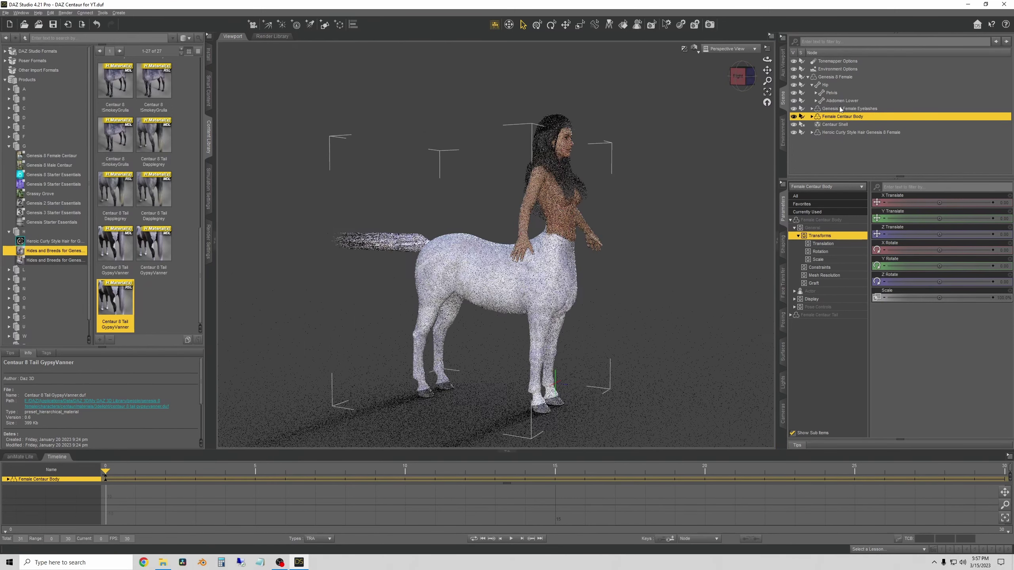
Apply the GypsyVanner tail presets to the figure and Centaur Shell, then toggle the shell to compare
click(839, 76)
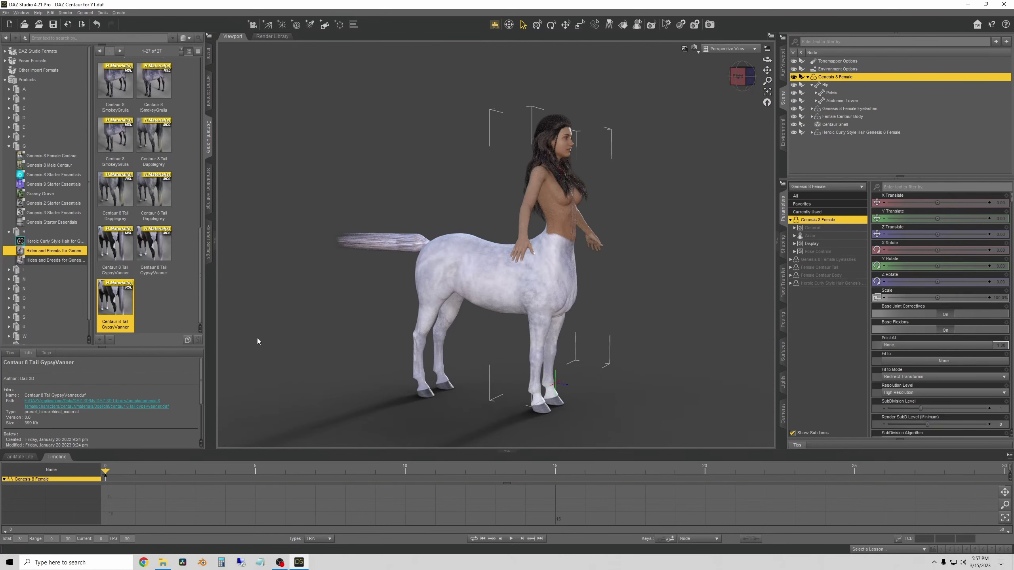
double_click(118, 306)
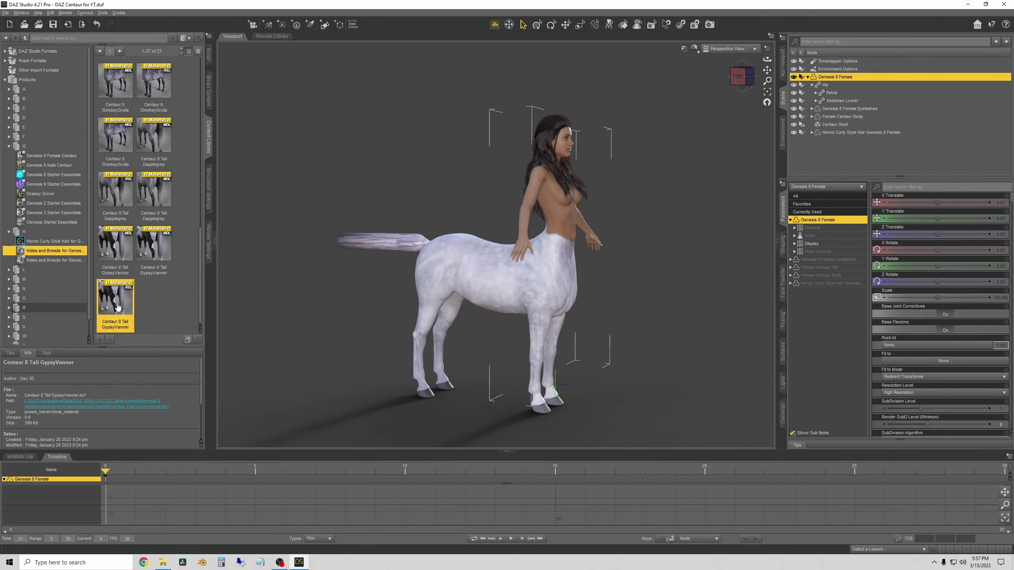
scroll(143, 305, up, 10)
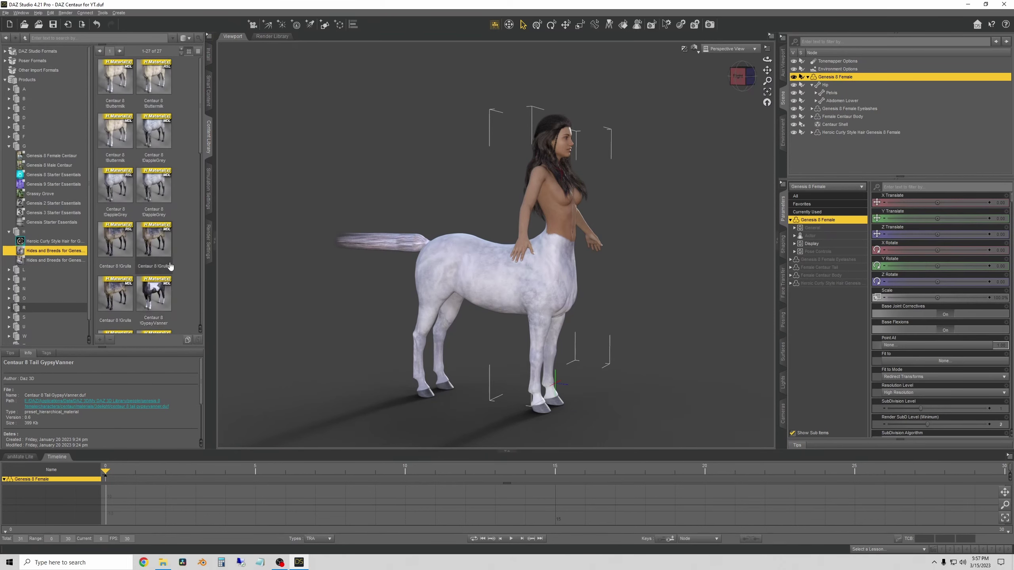
scroll(143, 306, down, 5)
click(835, 125)
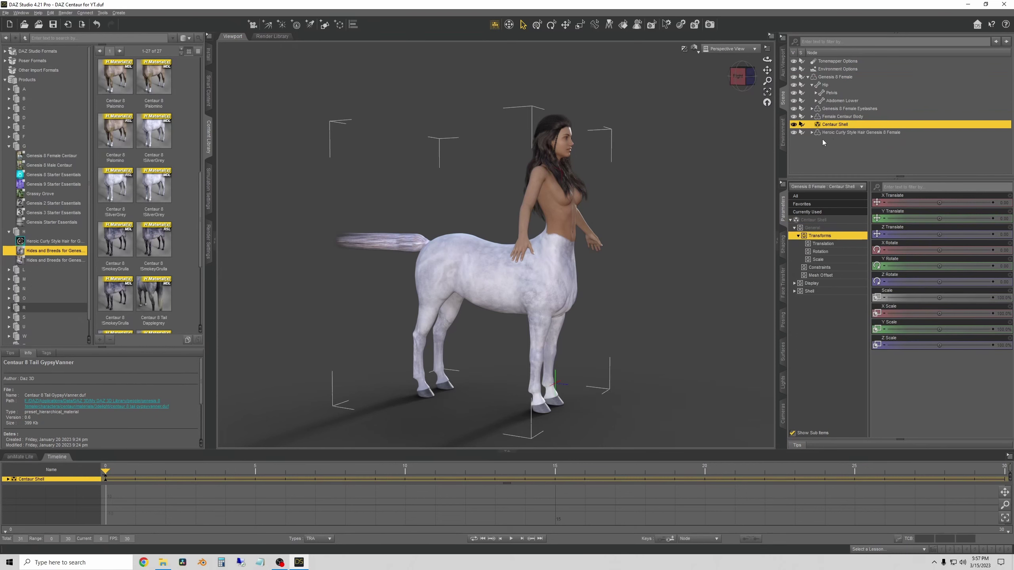
scroll(151, 303, down, 3)
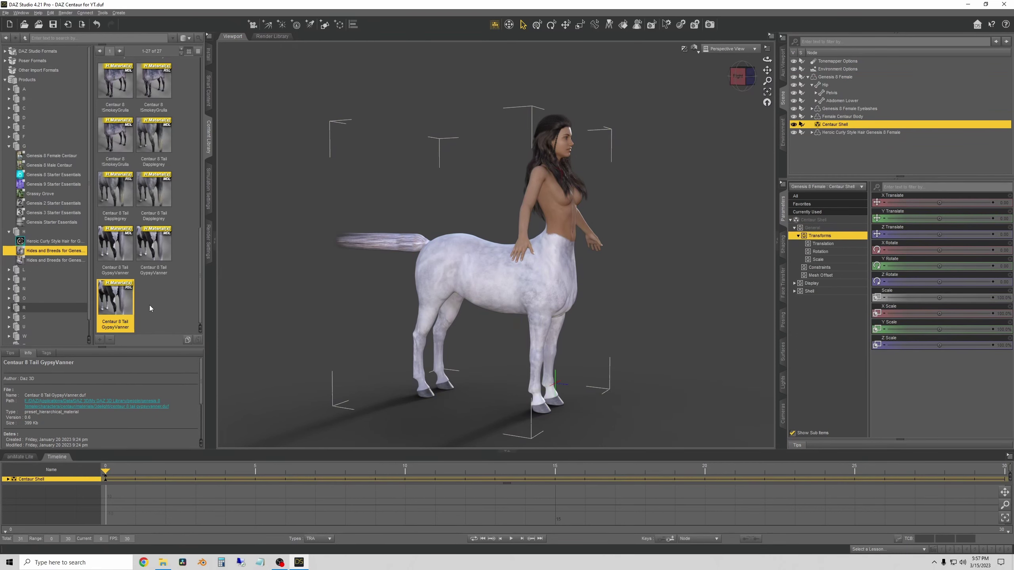
drag(130, 262, 478, 266)
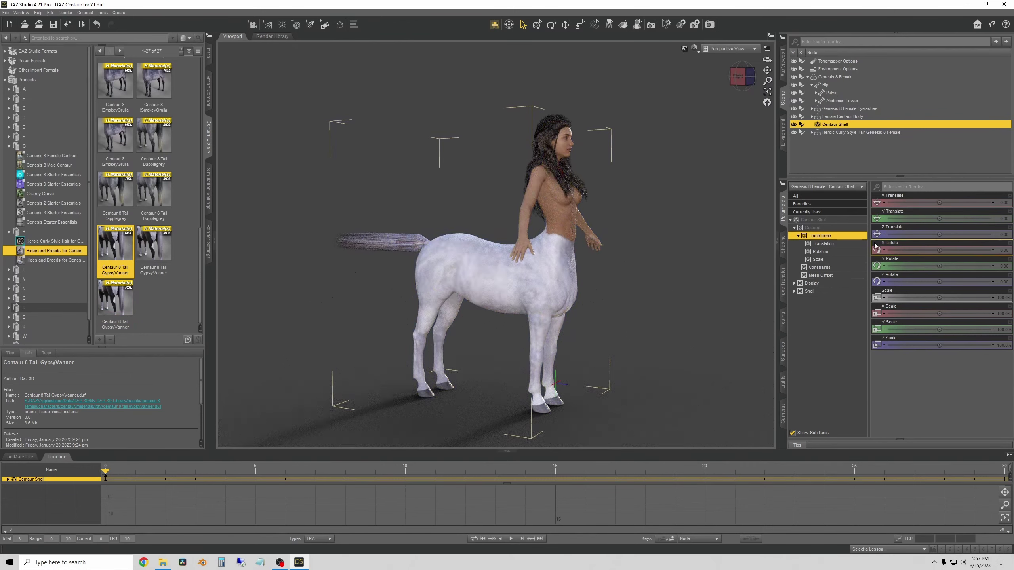
click(794, 124)
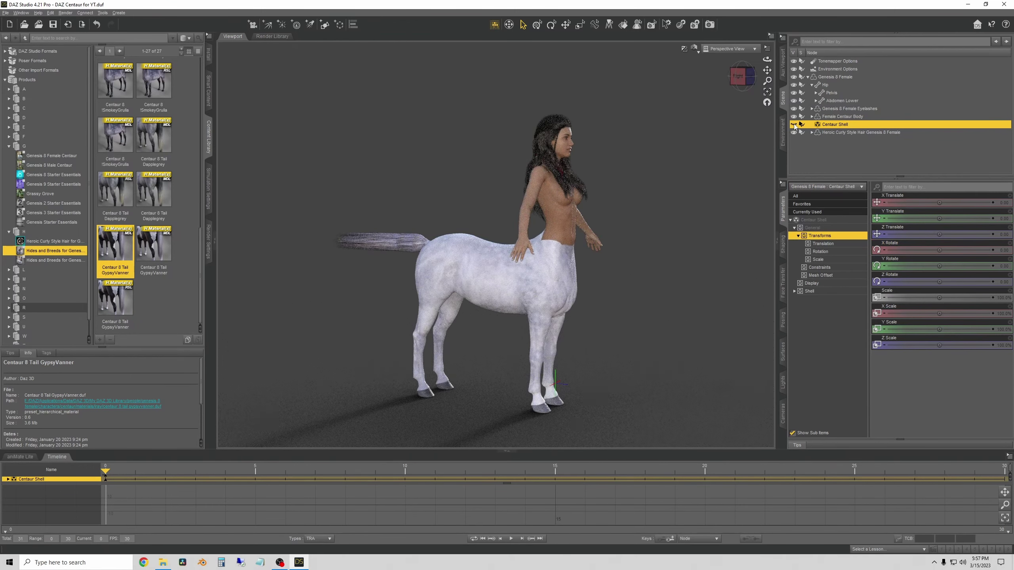
click(794, 124)
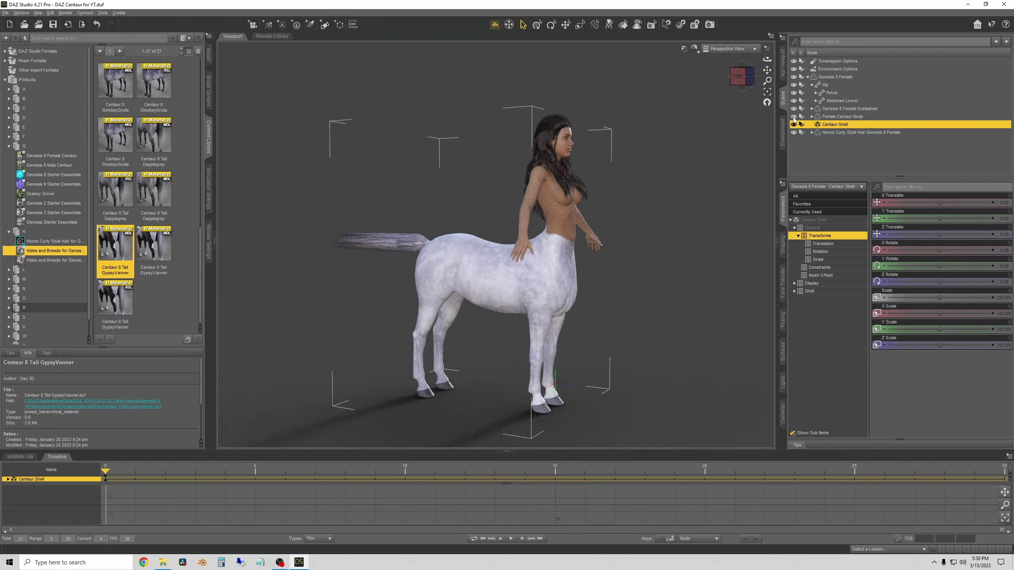
Hide the Female Centaur Body and apply the piebald Centaur 8 !GypsyVanner hide
click(794, 116)
scroll(159, 243, up, 5)
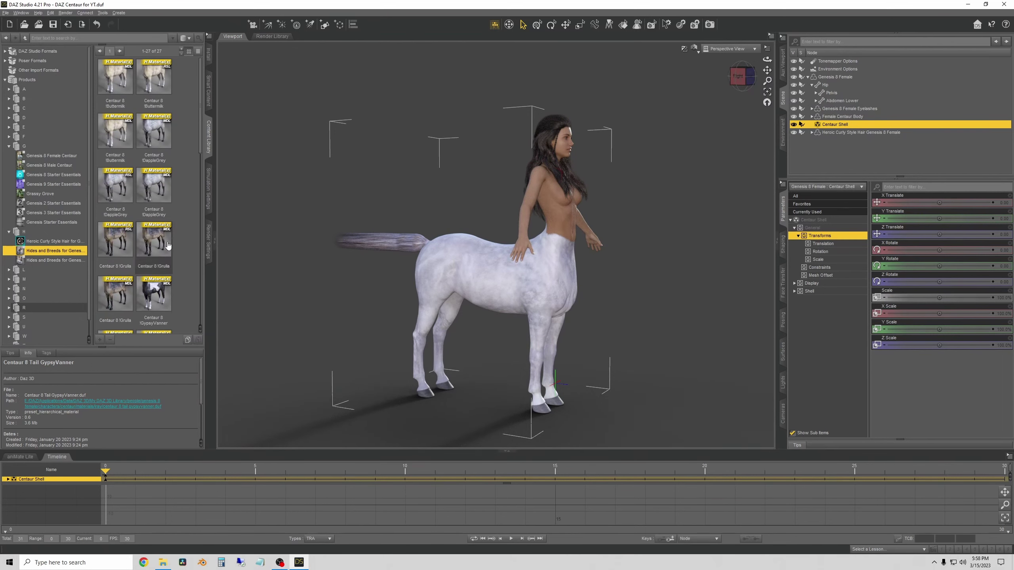
click(154, 311)
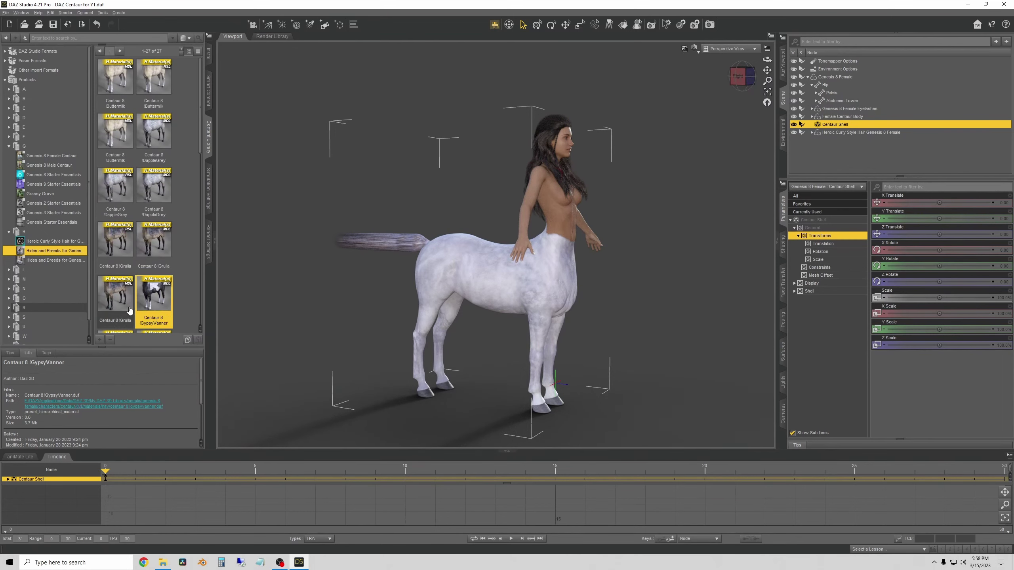
mouse_move(130, 311)
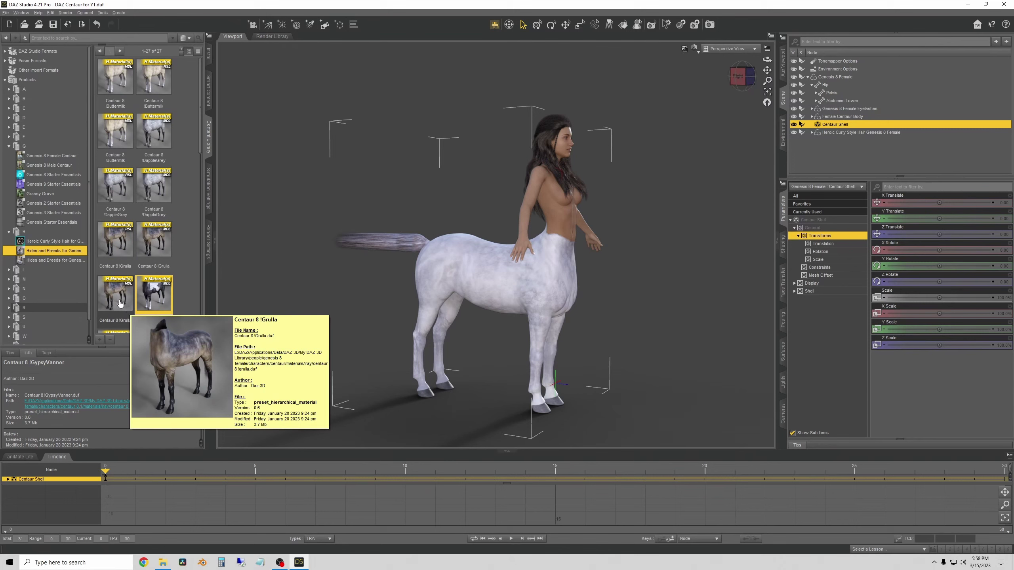
double_click(152, 292)
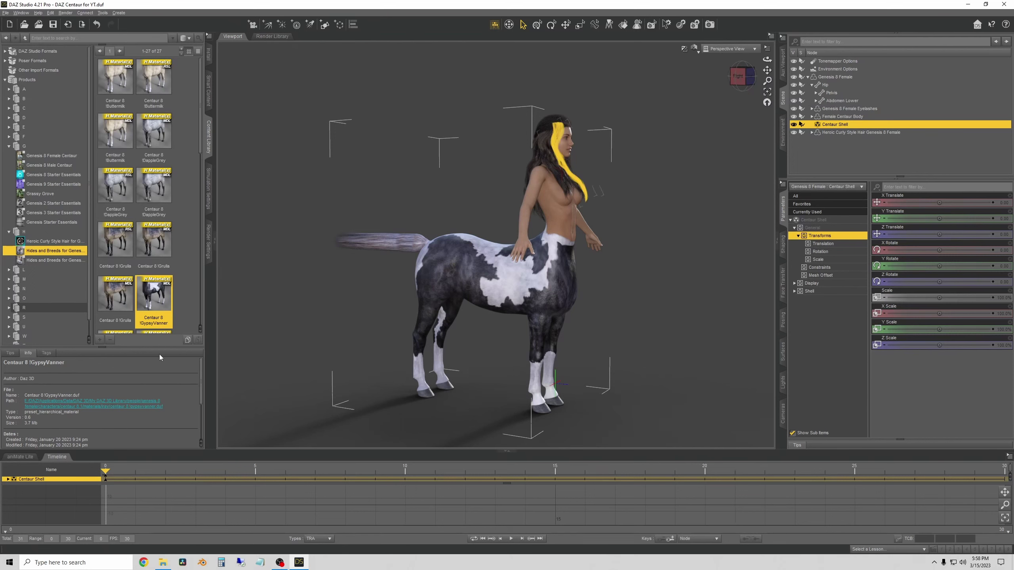
Replace it with the Centaur 8 !Buttermilk hide on the centaur body
scroll(155, 177, down, 3)
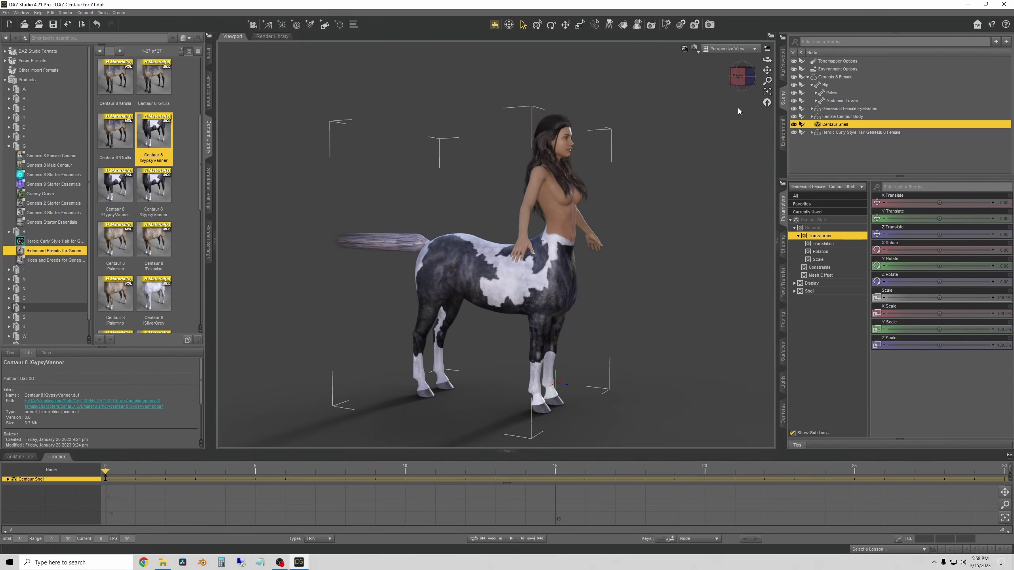
mouse_move(767, 59)
mouse_down()
mouse_move(778, 60)
mouse_move(753, 63)
mouse_move(739, 78)
mouse_move(747, 82)
mouse_up()
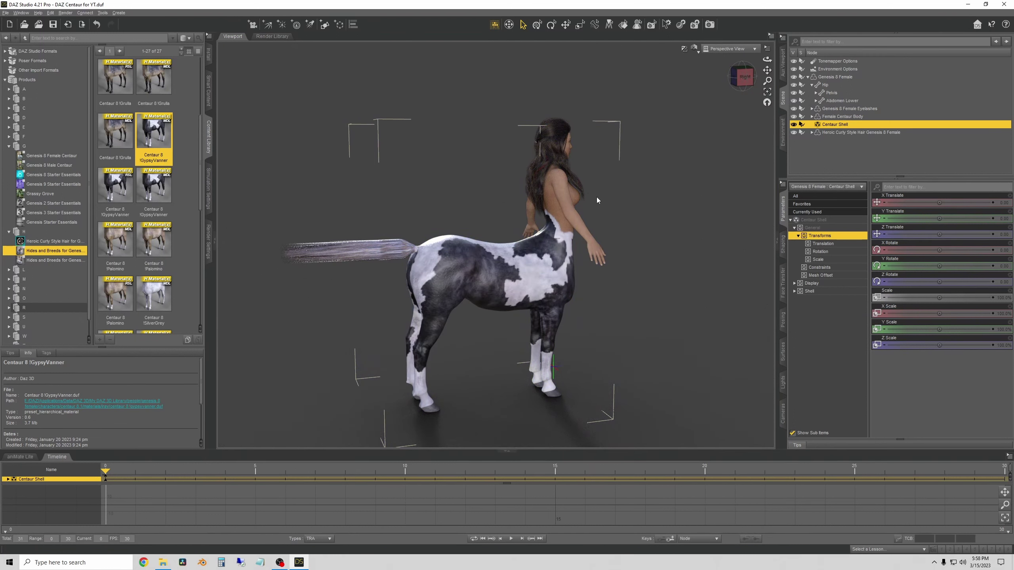
scroll(174, 232, up, 3)
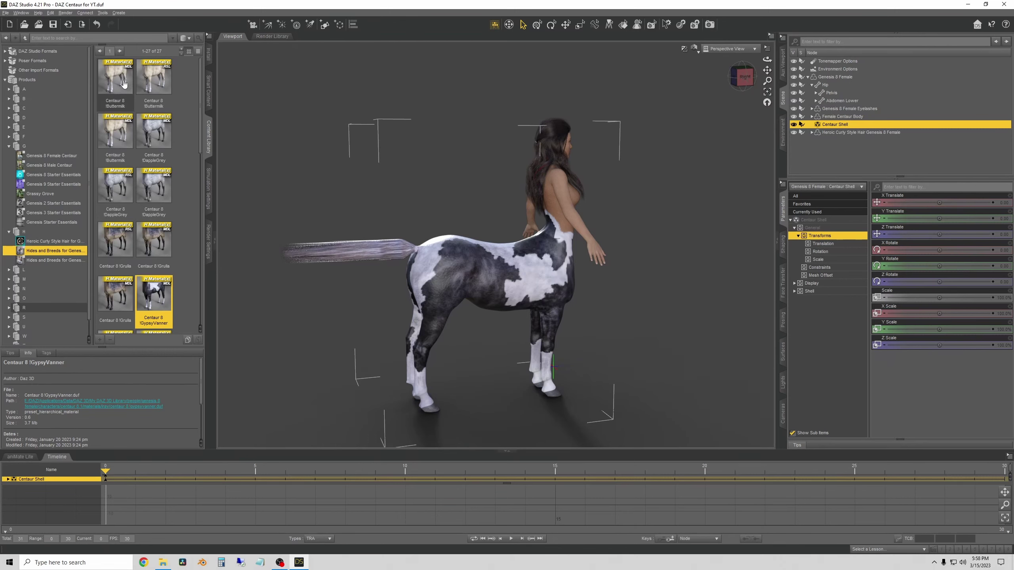
drag(123, 84, 607, 301)
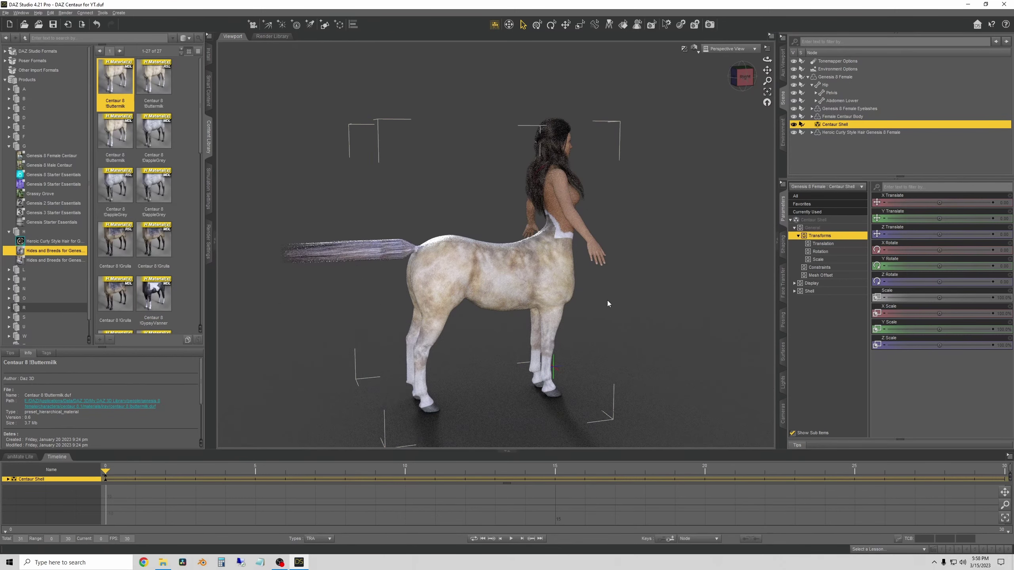
Turn off the Centaur Shell's eye icon and close in on the bare waist seam from the rear side
mouse_move(744, 77)
mouse_down()
mouse_move(688, 192)
mouse_move(650, 226)
mouse_up()
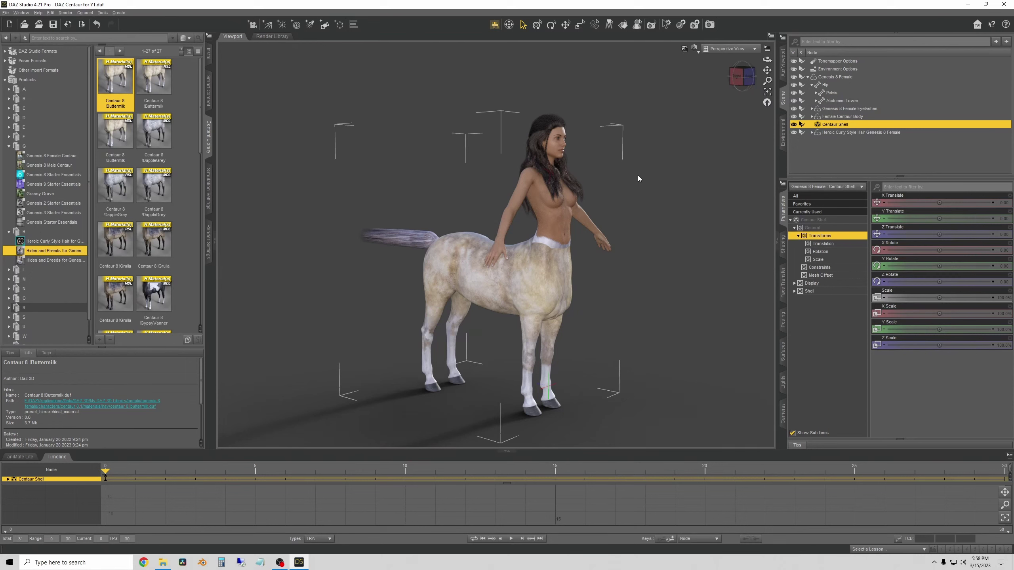
scroll(556, 257, up, 5)
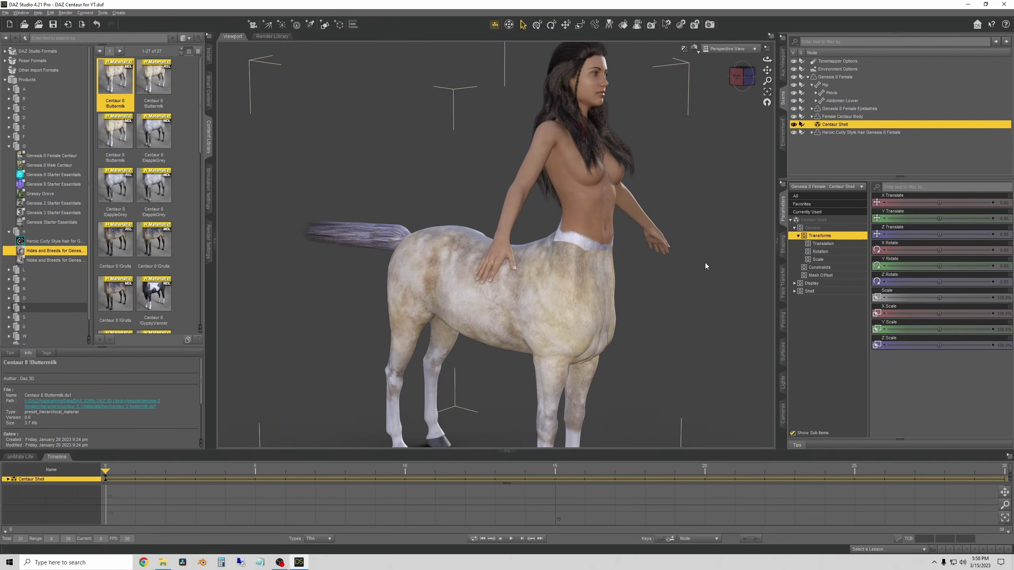
click(794, 125)
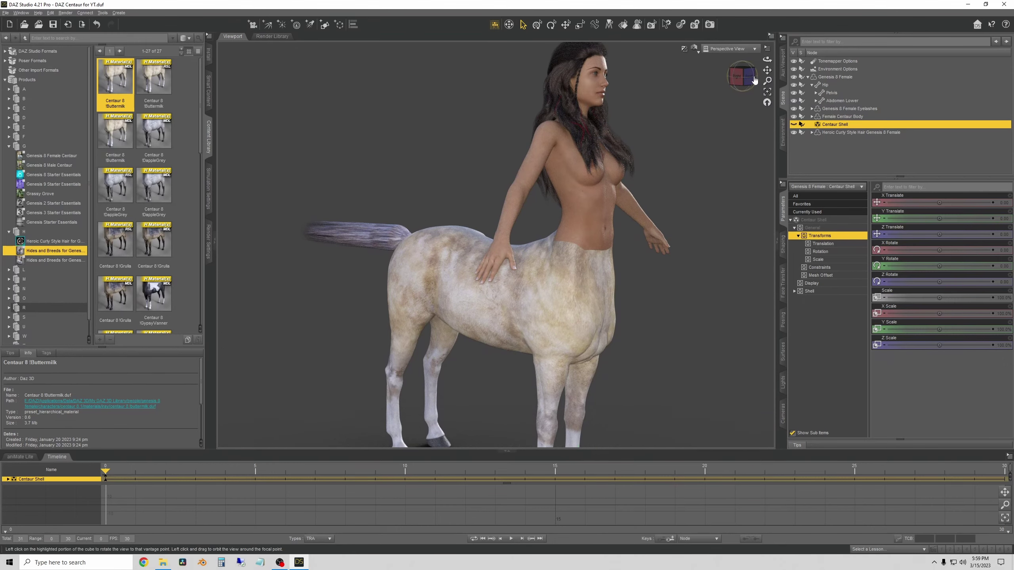
drag(743, 76, 708, 79)
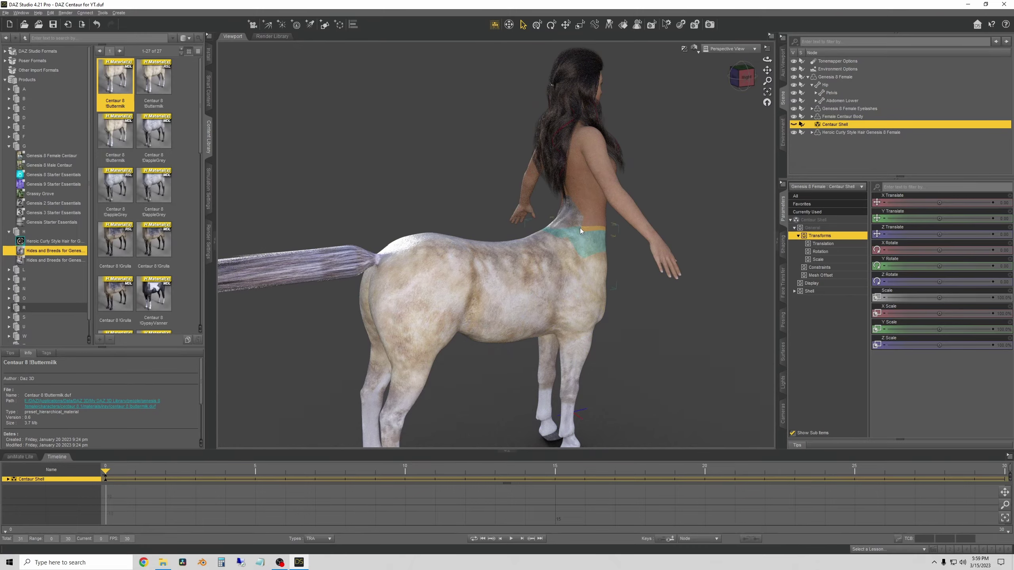
scroll(559, 234, up, 5)
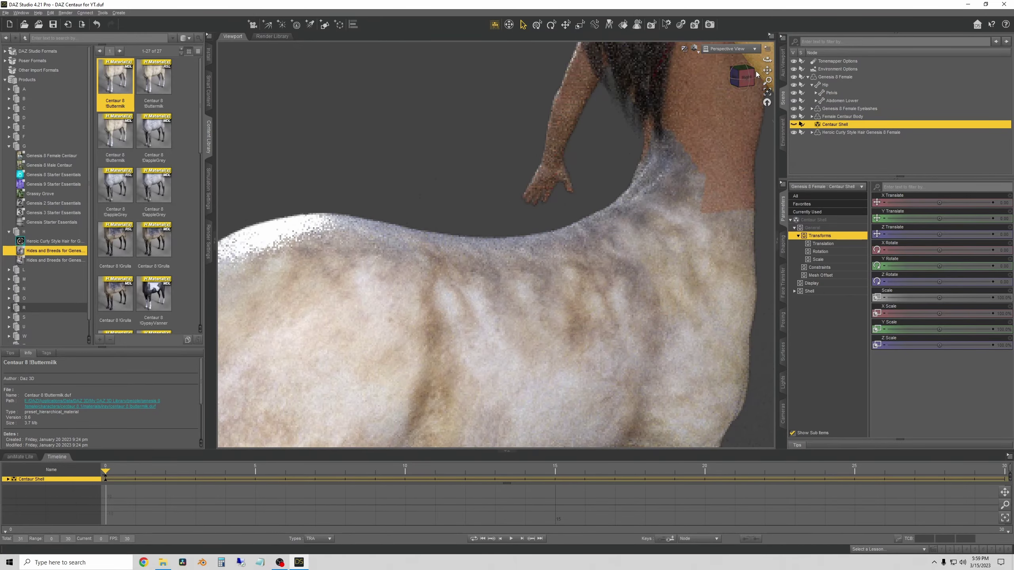
drag(767, 70, 481, 132)
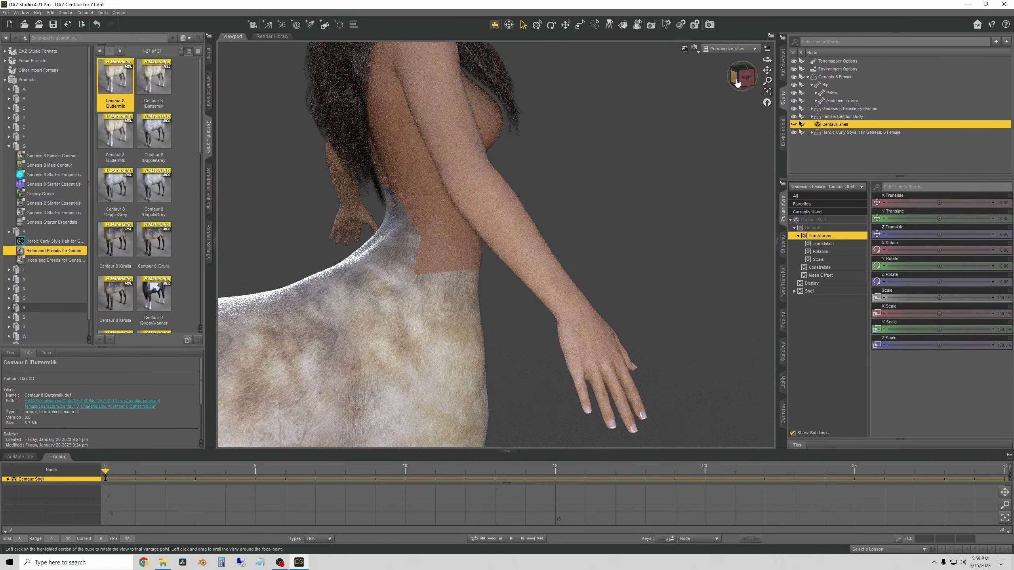
drag(738, 83, 733, 85)
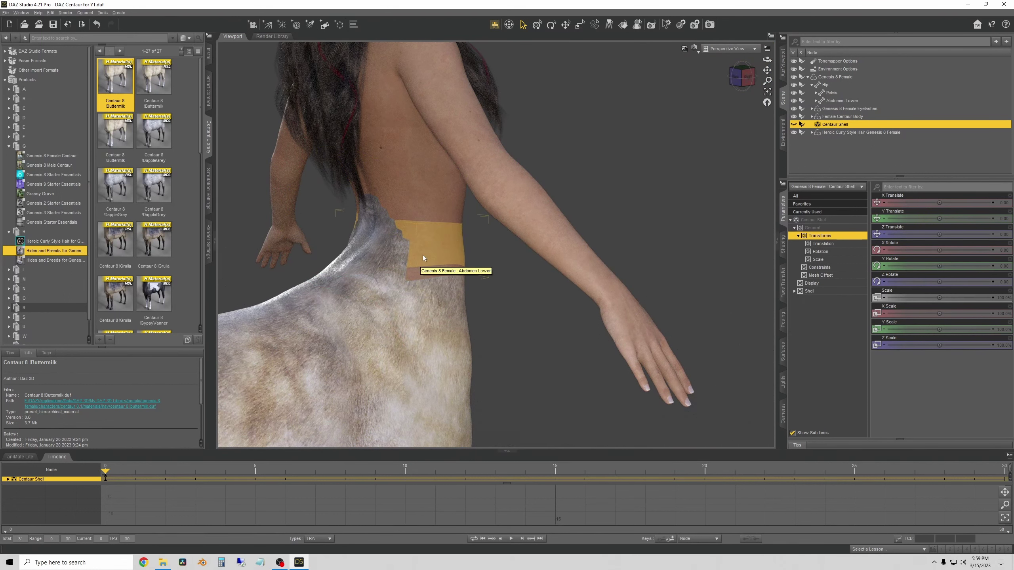
Select the Pelvis, orbit to a right-side view, and frame the waist and horse body
click(414, 276)
click(742, 76)
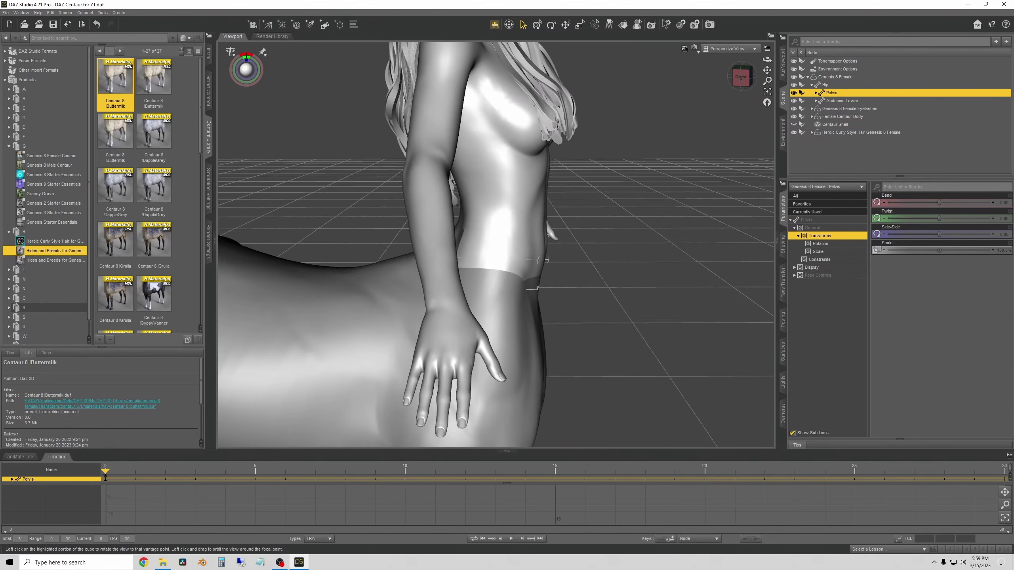
drag(593, 369, 591, 378)
drag(740, 78, 732, 123)
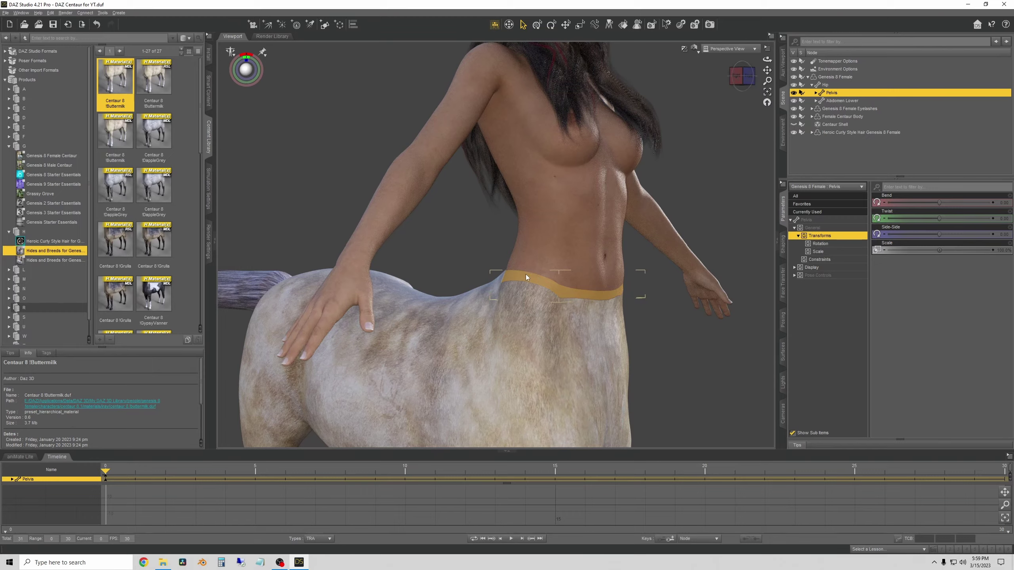
click(736, 76)
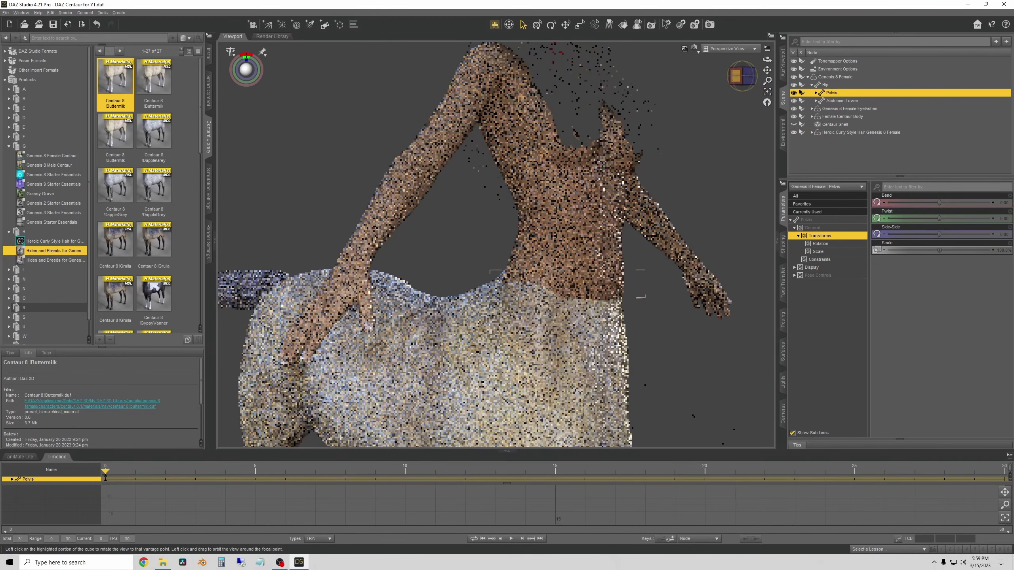
drag(767, 59, 765, 55)
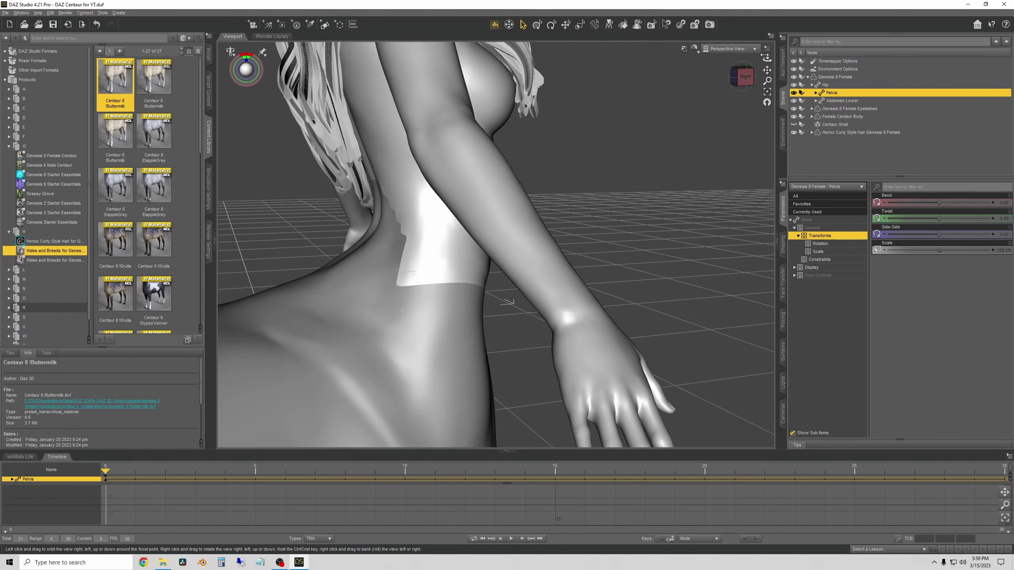
click(767, 91)
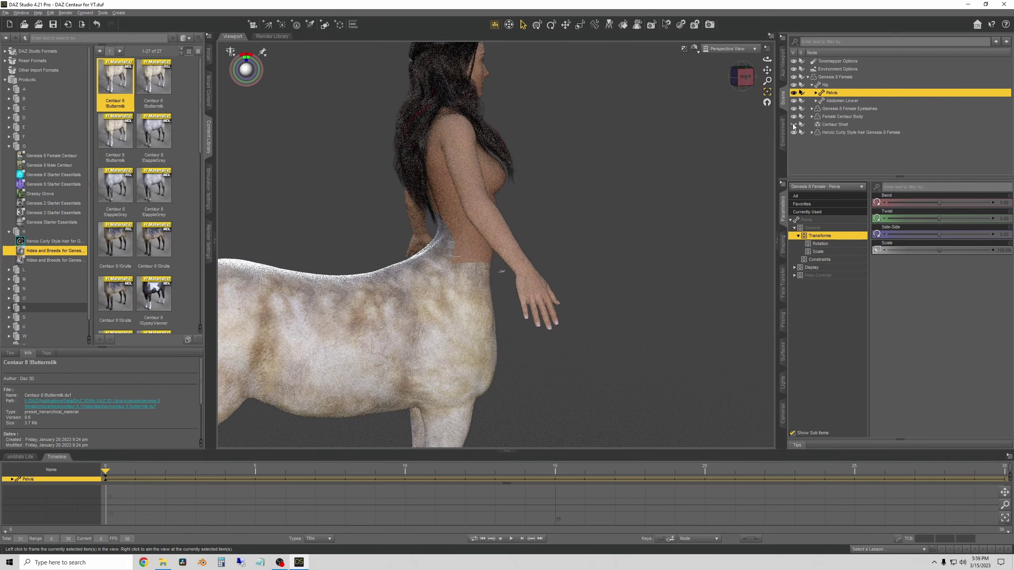
Show the Centaur Shell again, check the waist from the rear side, and select the shell
click(793, 125)
drag(740, 85, 747, 83)
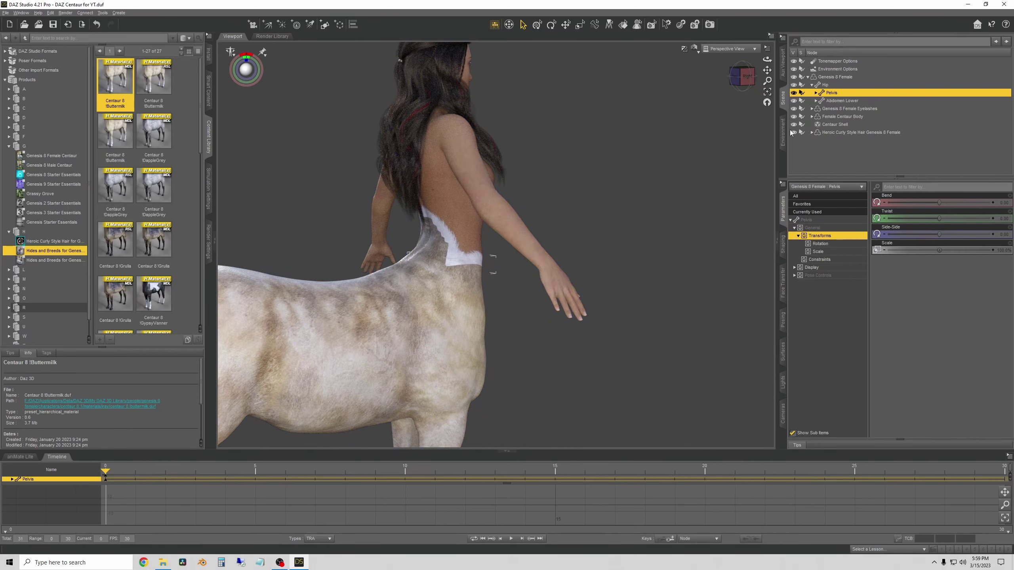
click(836, 124)
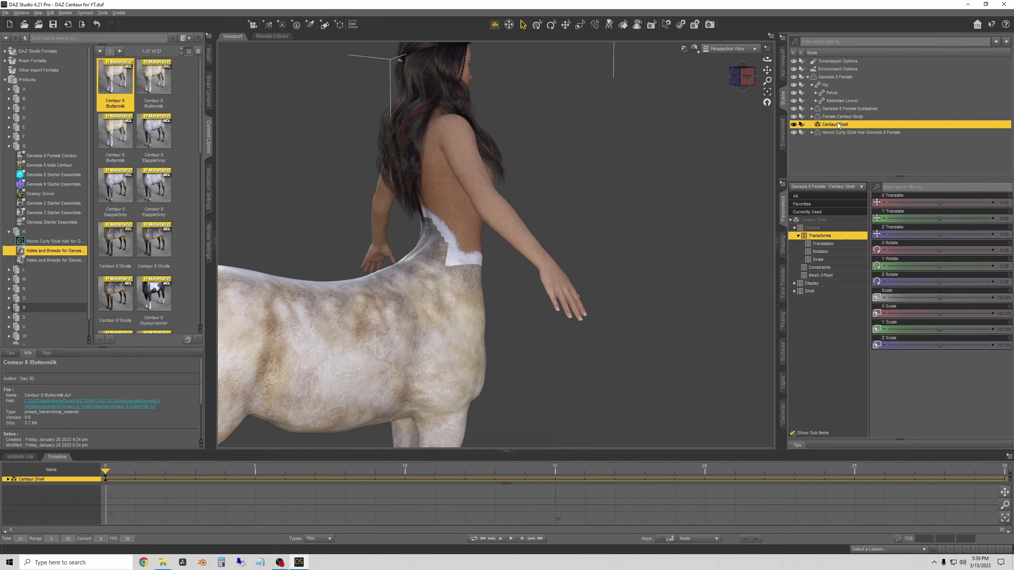
scroll(628, 229, up, 2)
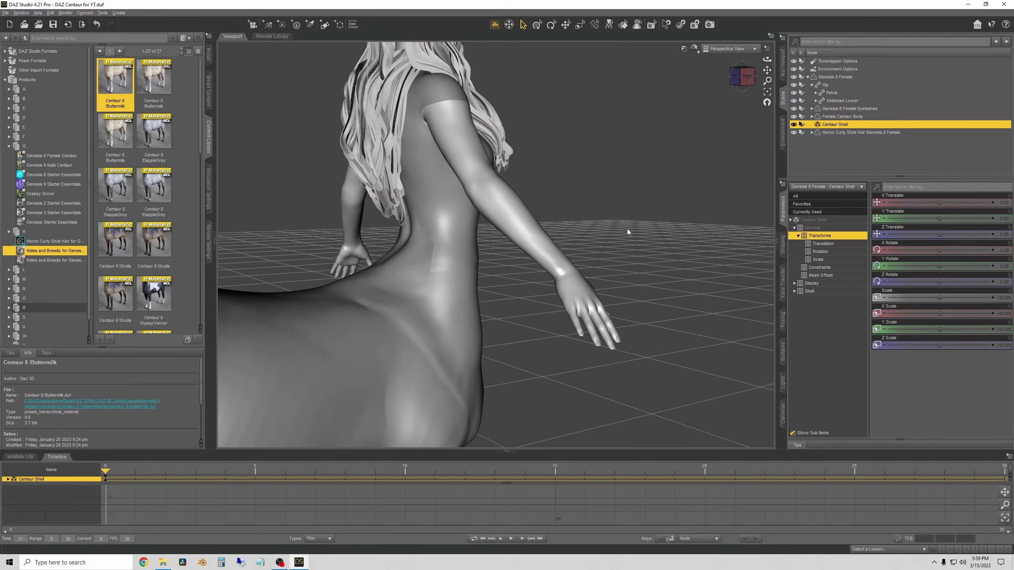
scroll(638, 230, down, 4)
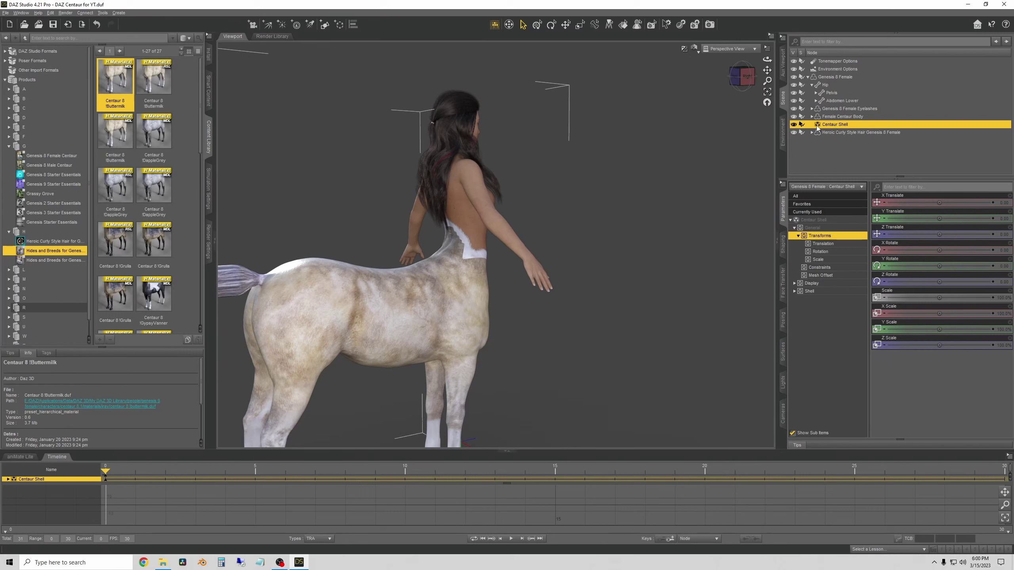
Hide and re-show the Centaur Shell, comparing the centaur from a side view
click(793, 125)
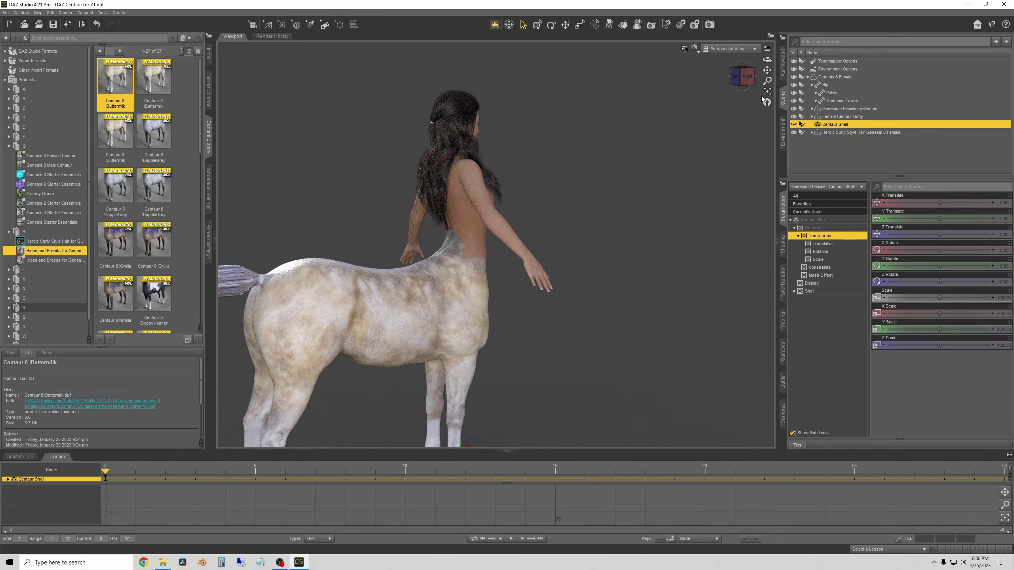
drag(766, 71, 849, 56)
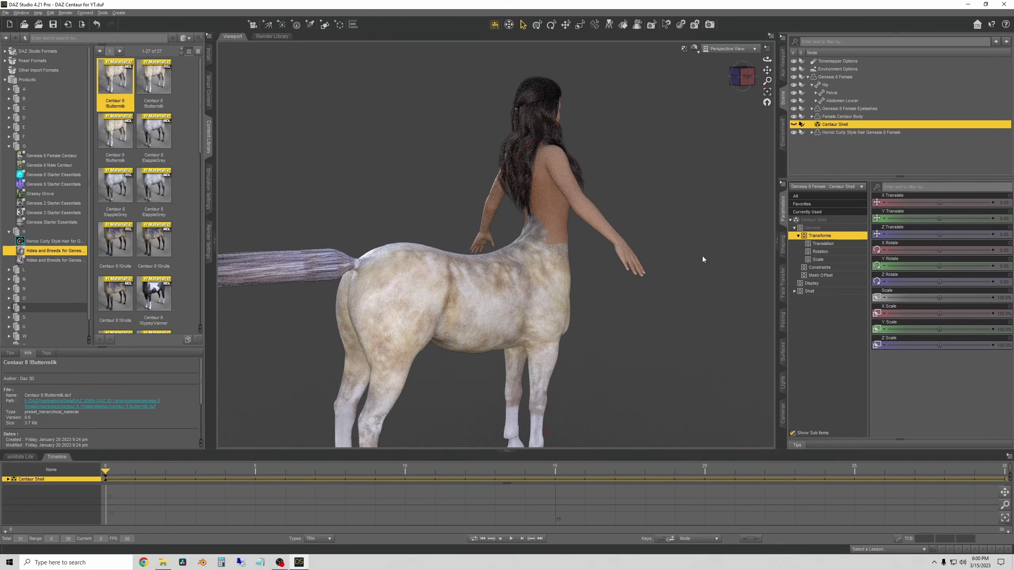
click(741, 80)
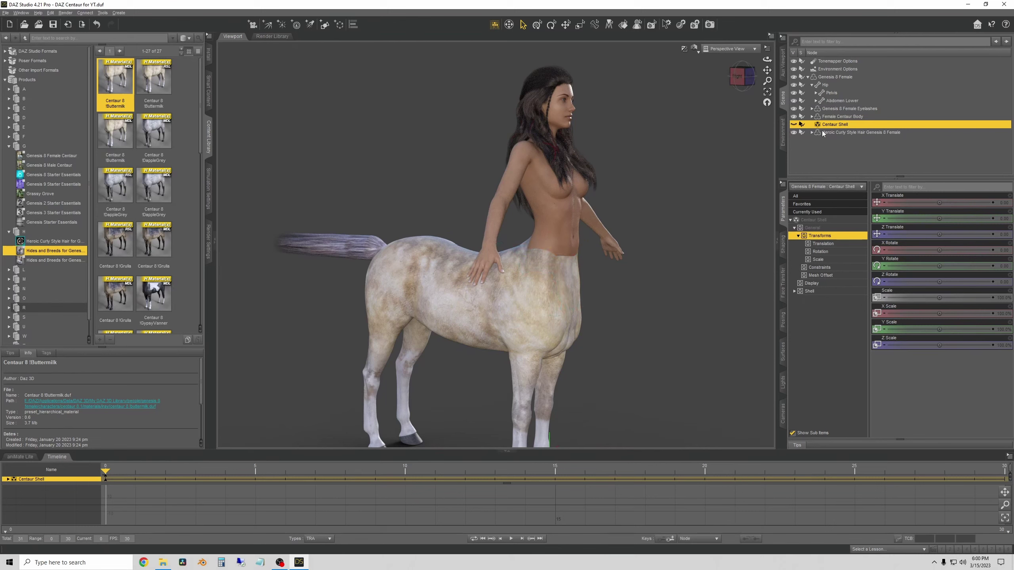
click(794, 125)
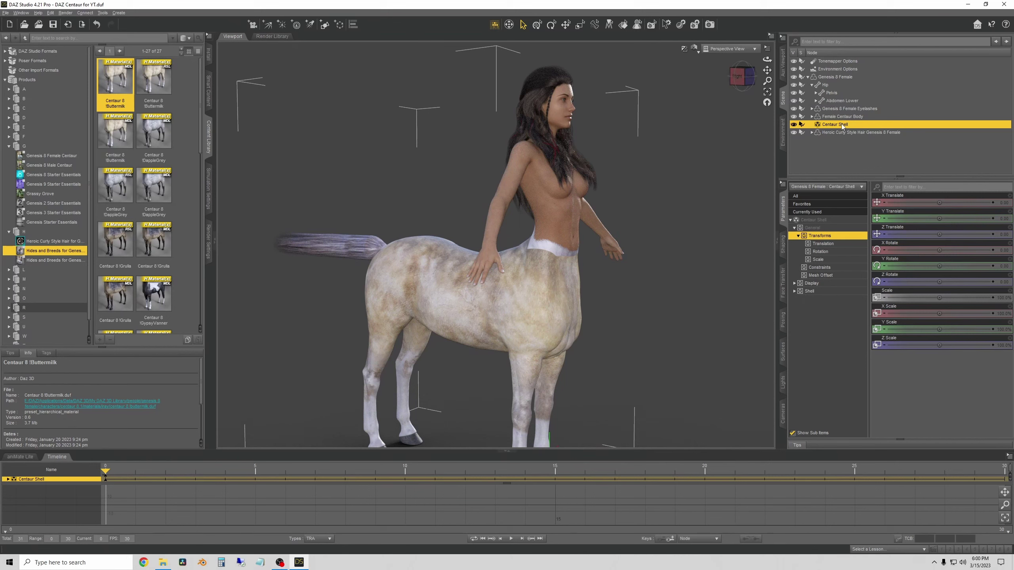
Reselect the Centaur Shell and list all its properties, including Offset Distance
click(858, 117)
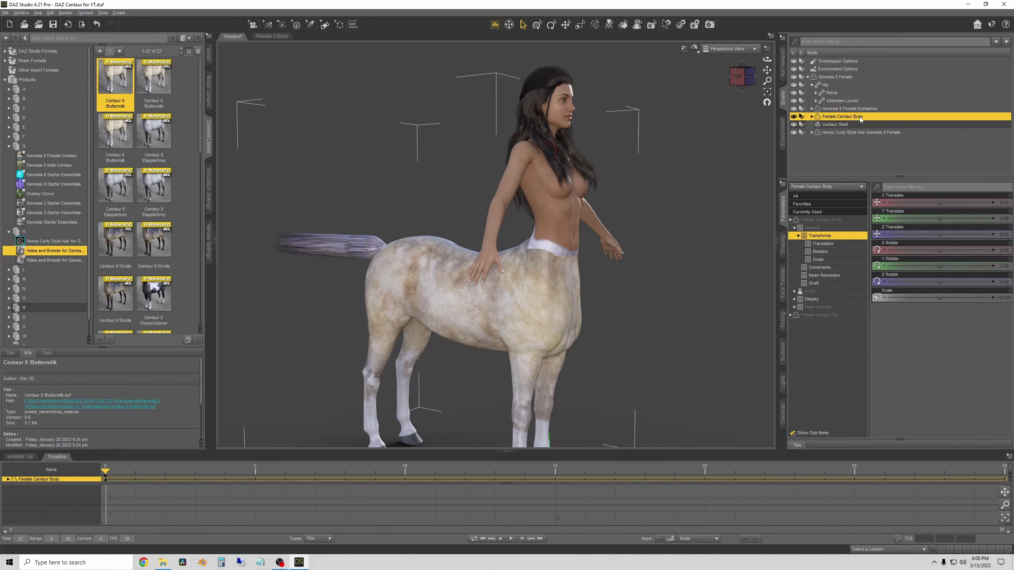
click(836, 125)
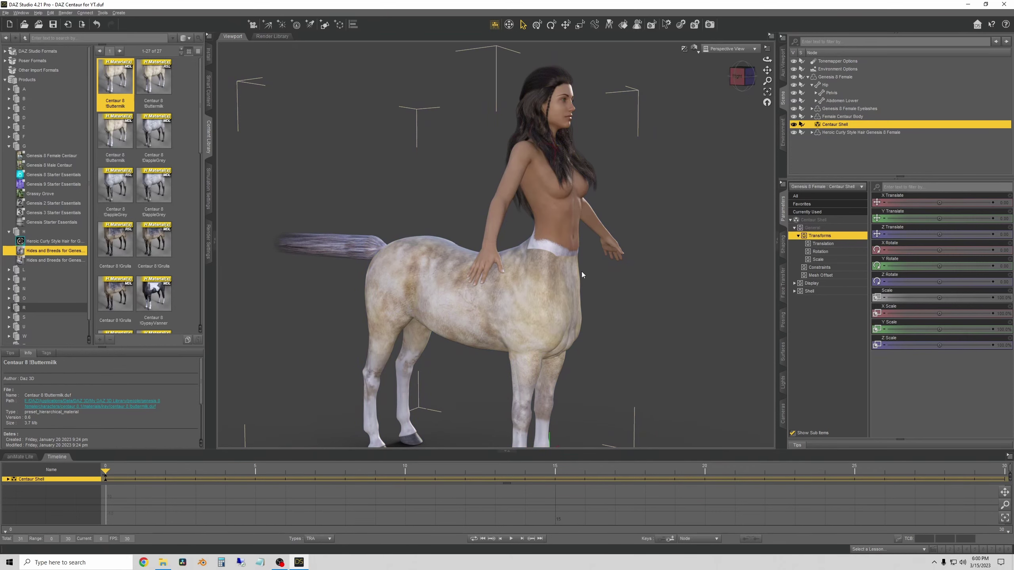
click(726, 273)
click(794, 291)
click(794, 291)
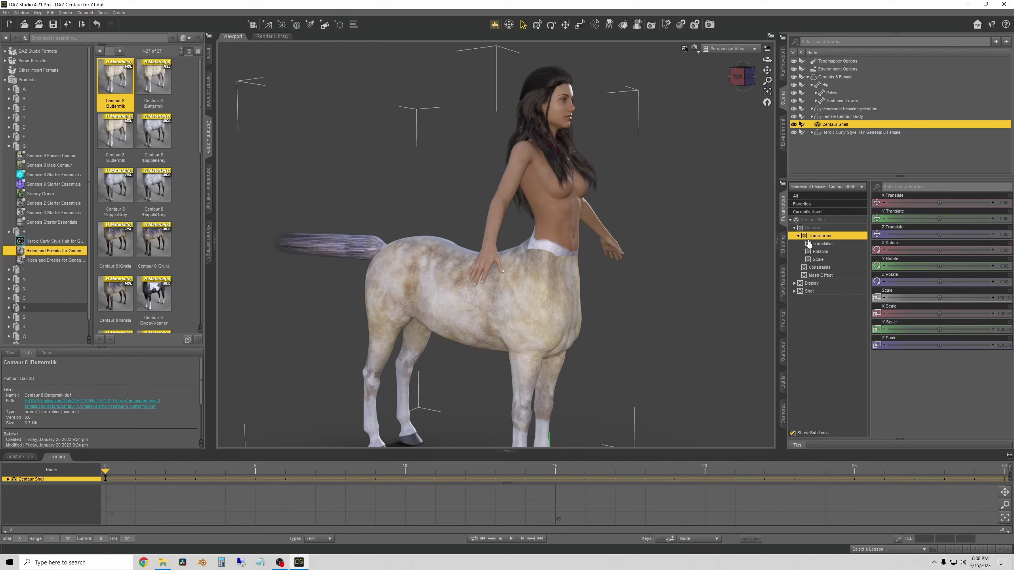
click(814, 220)
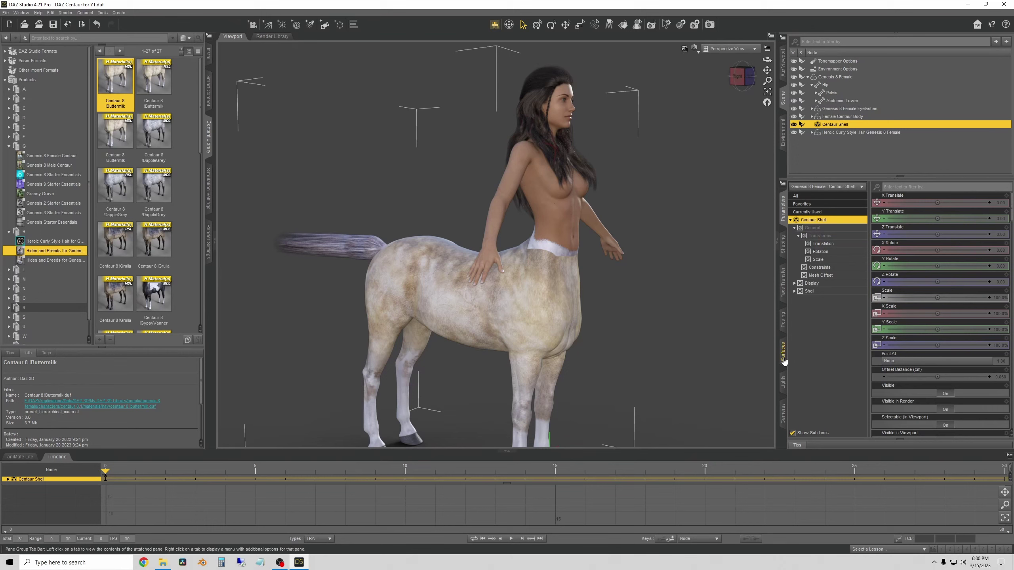
In the Surfaces pane, expand the Centaur Shell's materials and pick its Torso group
click(783, 351)
click(810, 226)
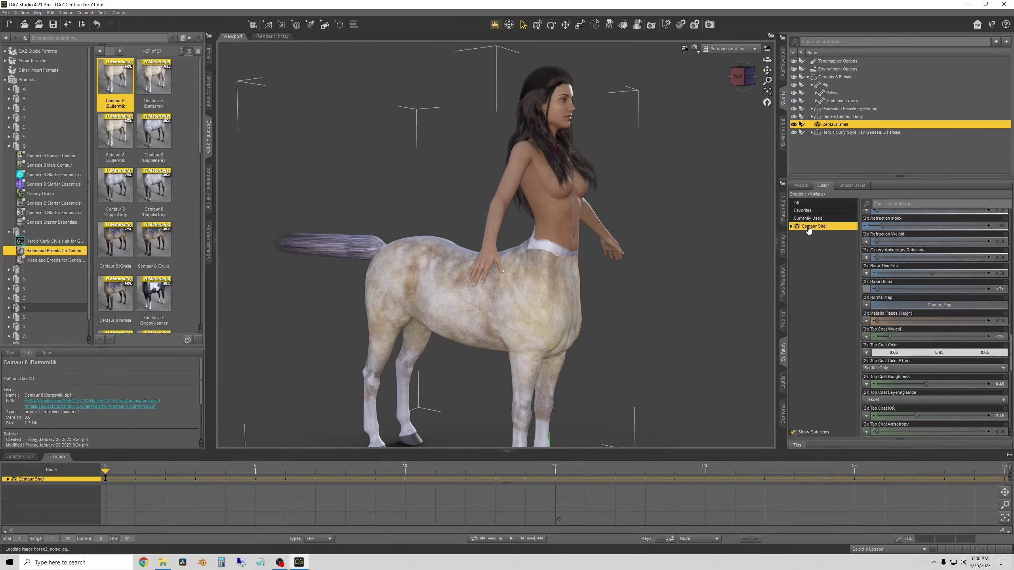
click(792, 226)
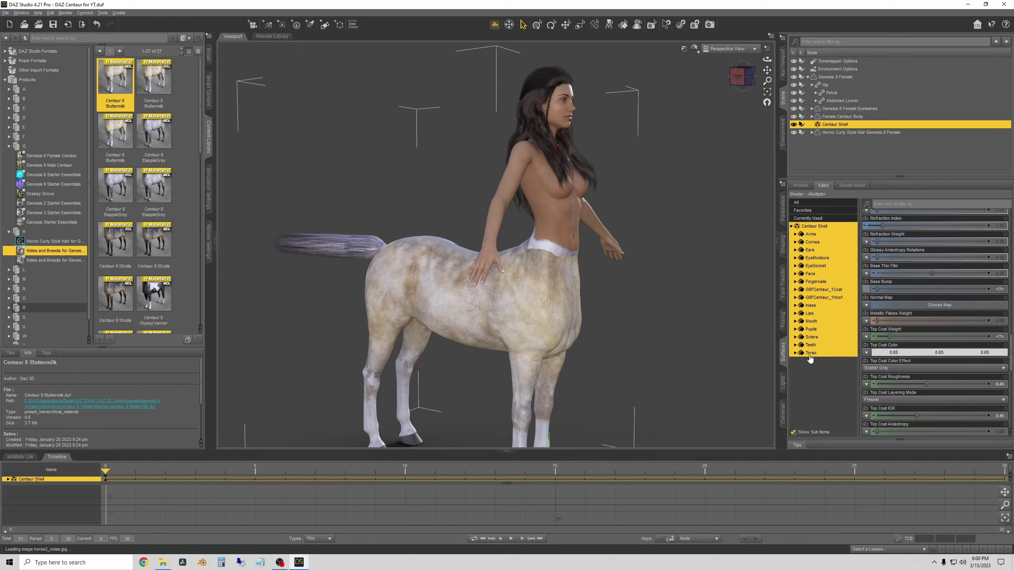
click(811, 352)
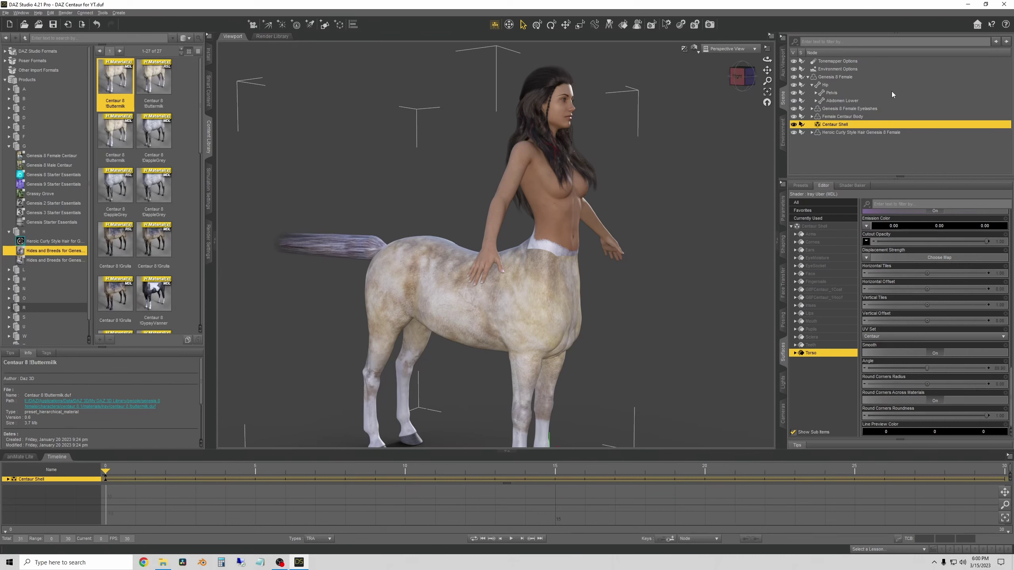
Paste the copied settings onto the Genesis 8 Female's Torso surface, then deselect
click(836, 78)
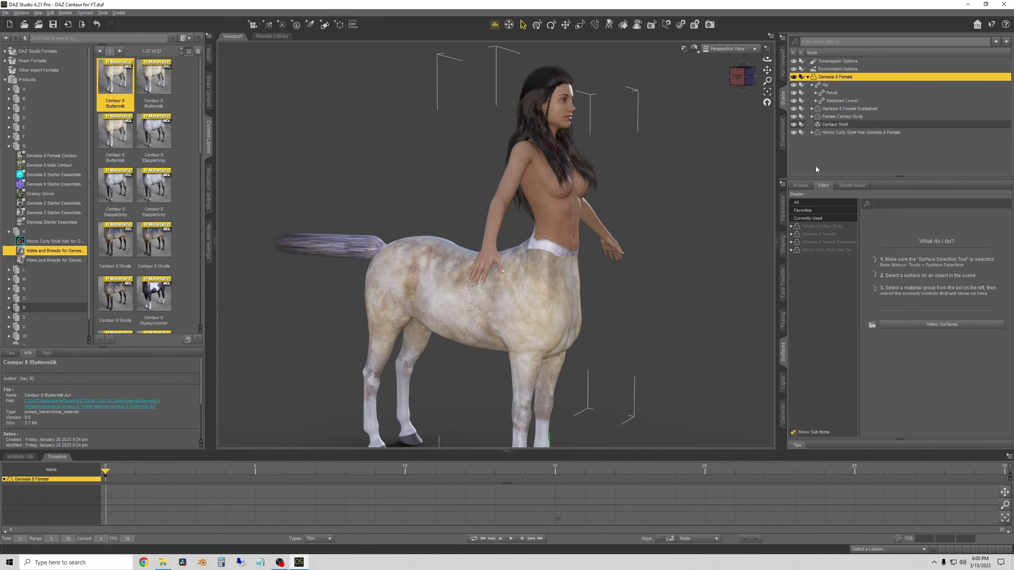
click(814, 239)
click(791, 234)
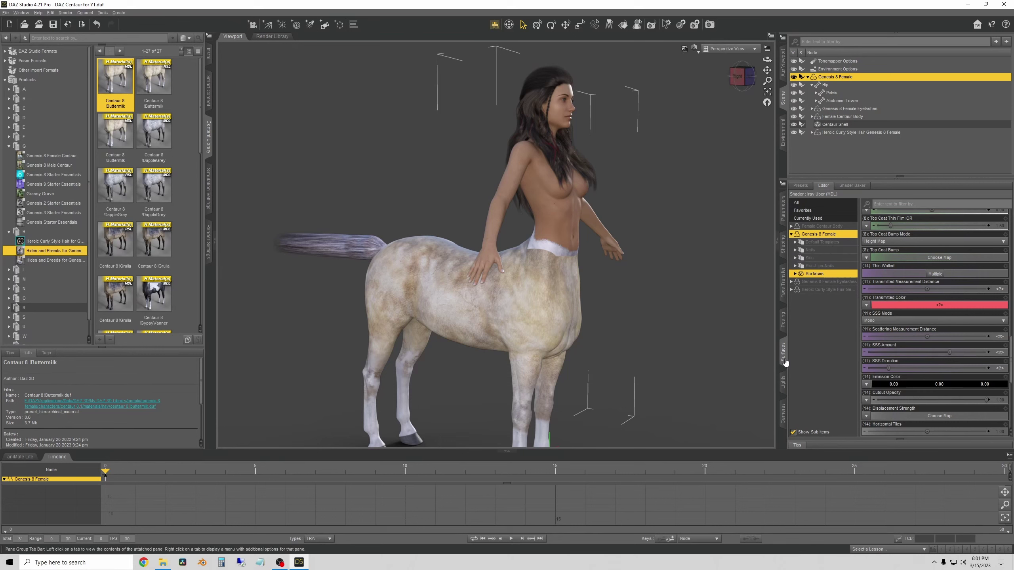
click(795, 274)
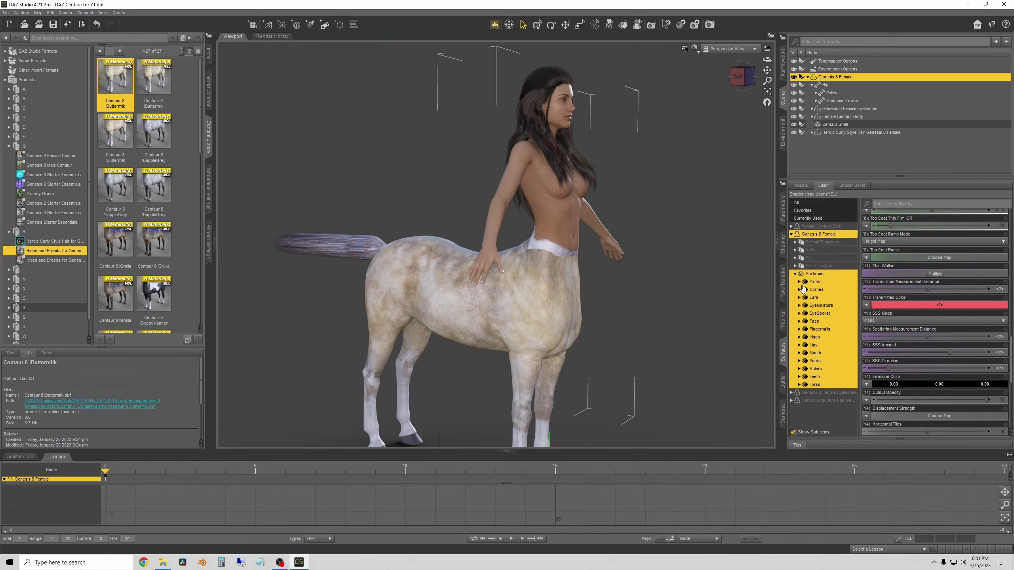
click(816, 387)
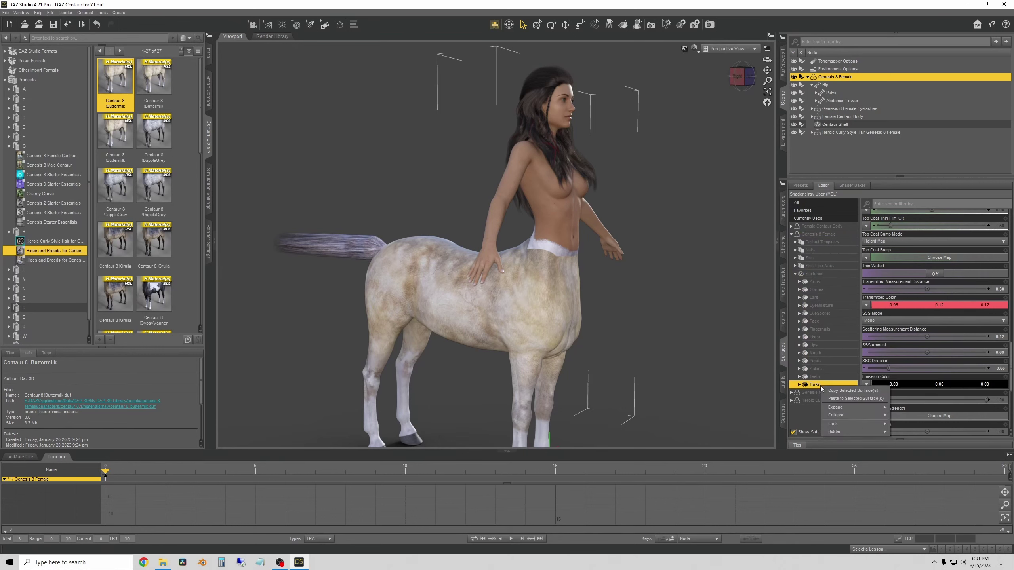
right_click(820, 385)
click(853, 399)
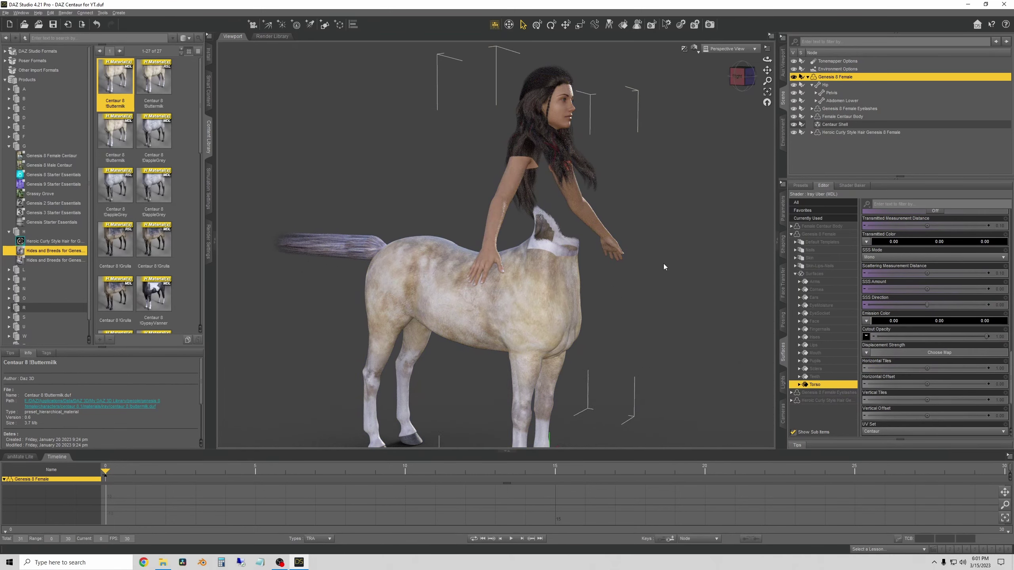
click(680, 264)
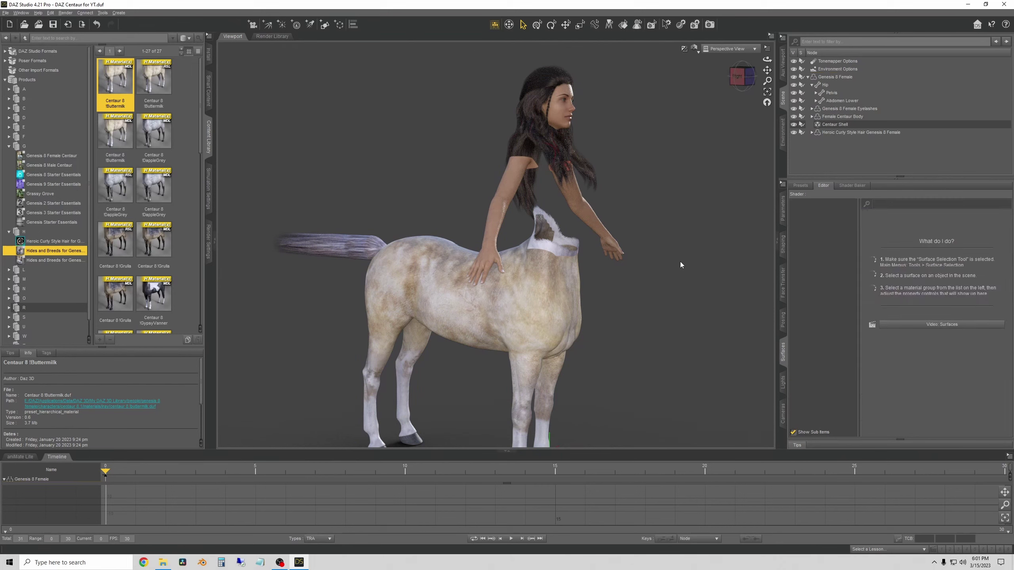
Hide the Centaur Shell and view the centaur from front, back, right and three-quarter angles
click(793, 126)
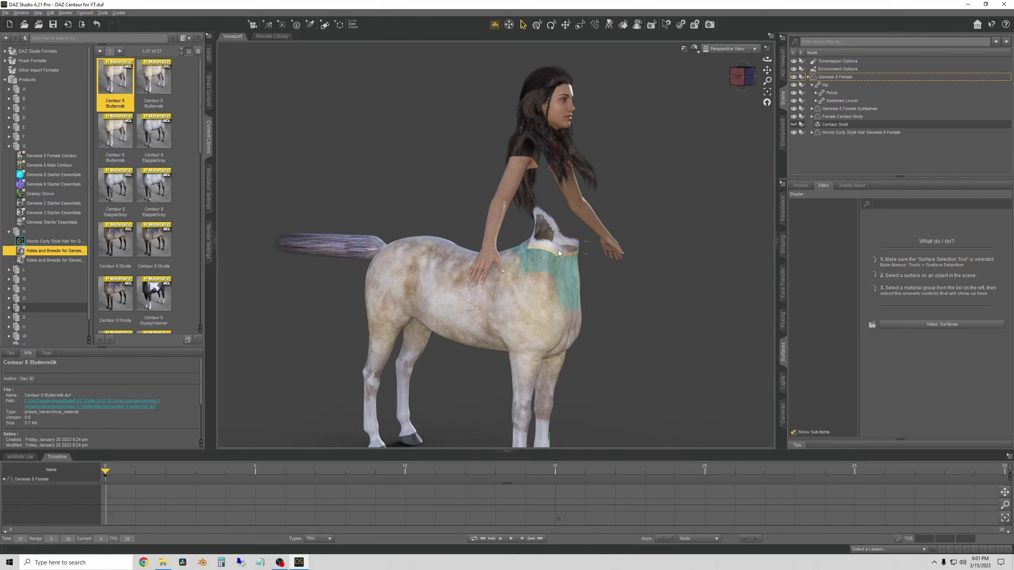
click(738, 76)
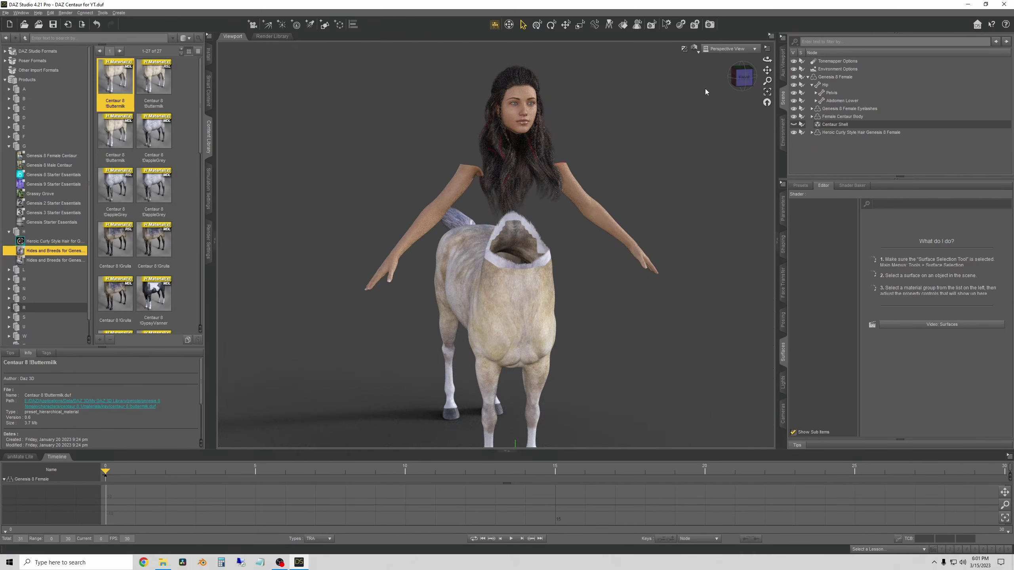
drag(744, 82, 745, 82)
click(743, 78)
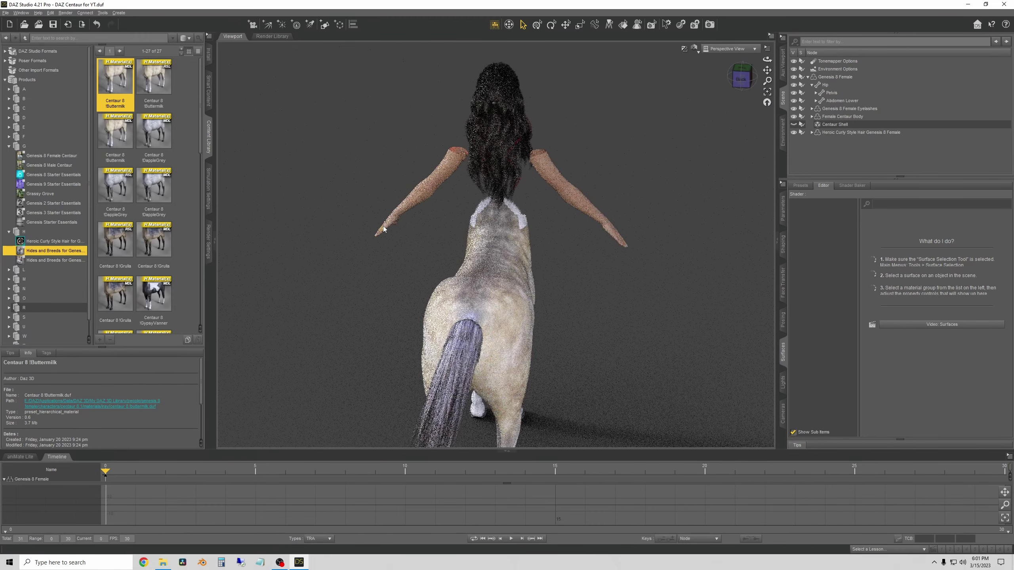
click(742, 79)
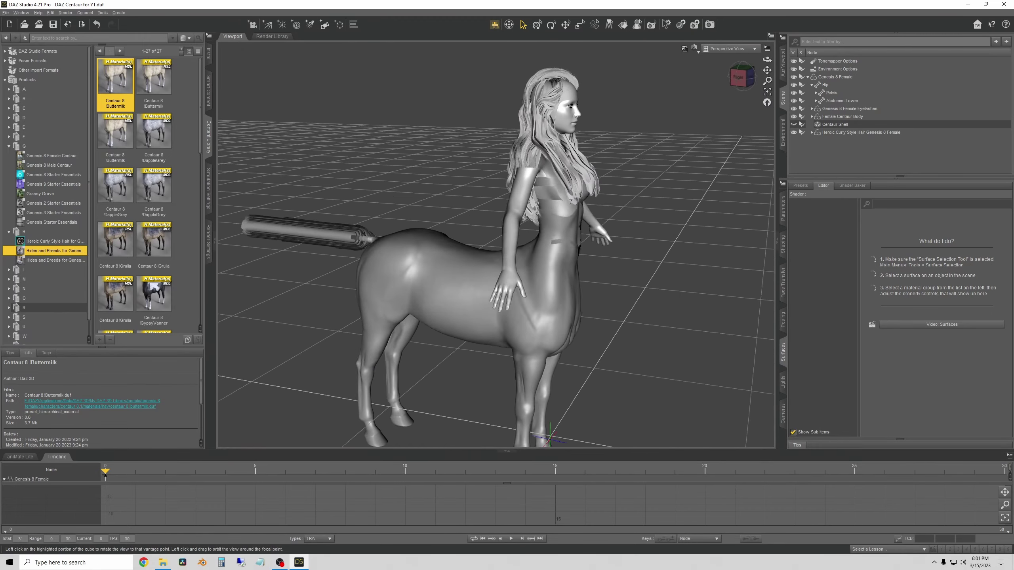
click(745, 78)
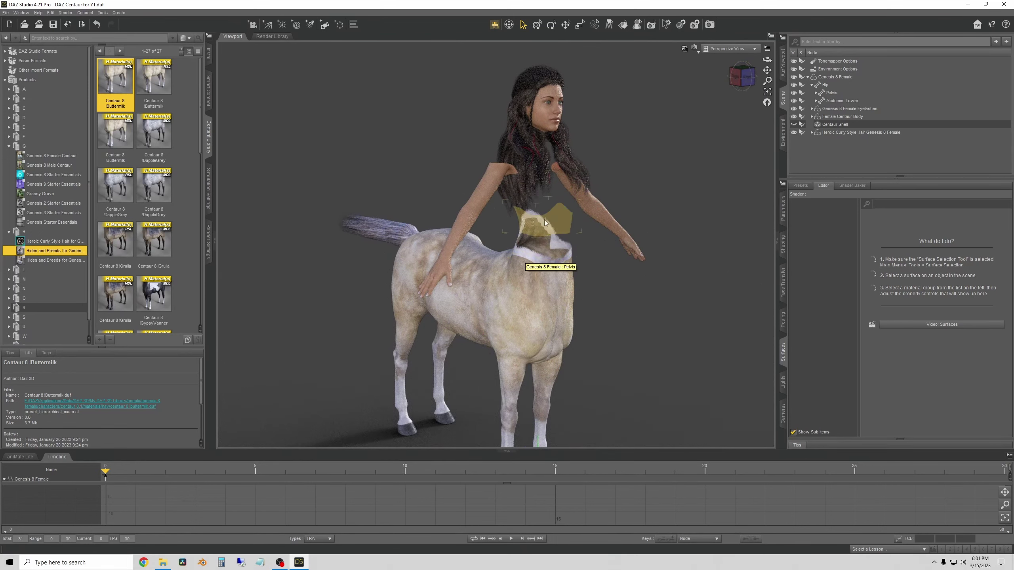
click(742, 79)
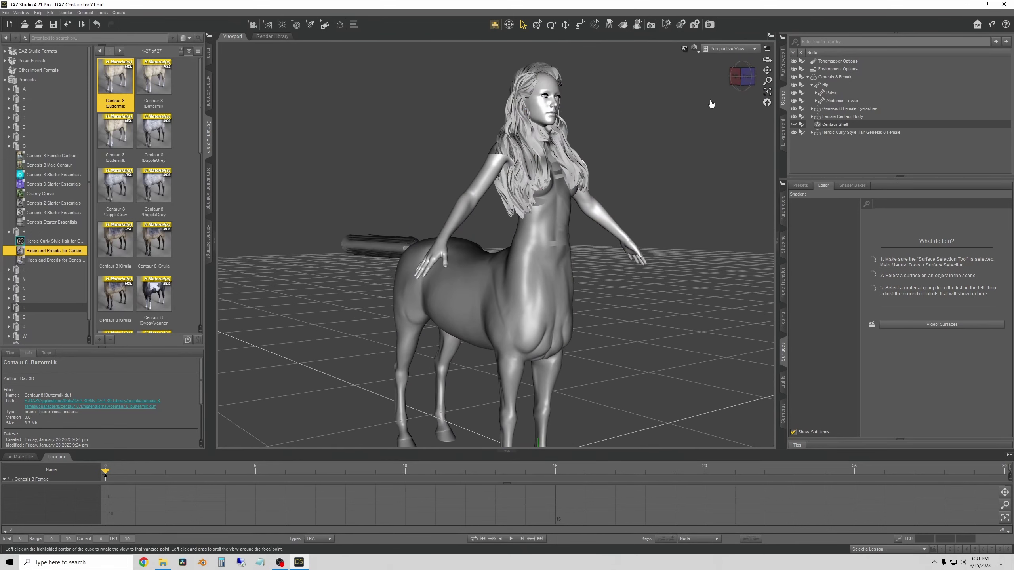
Undo the torso material paste and inspect the restored bare-skin torso from several angles
key(ctrl+z)
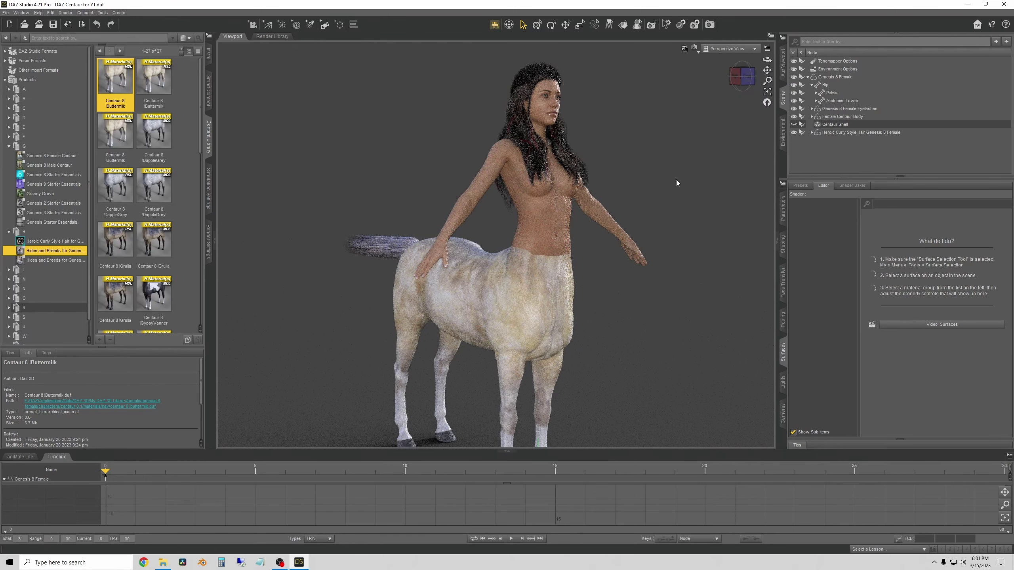
alt+drag(710, 126, 716, 222)
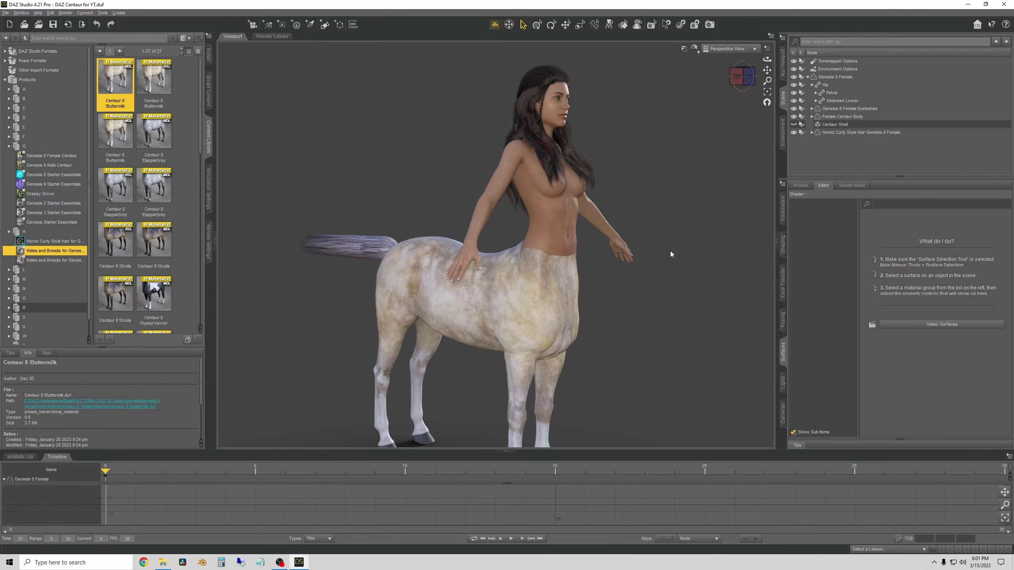
scroll(670, 251, up, 2)
scroll(672, 252, down, 5)
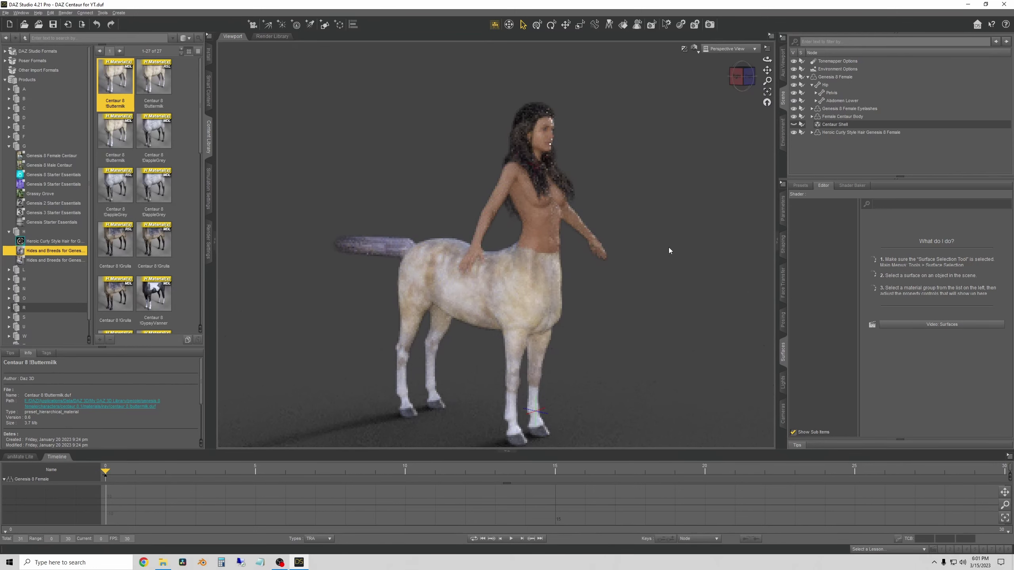
drag(735, 78, 673, 435)
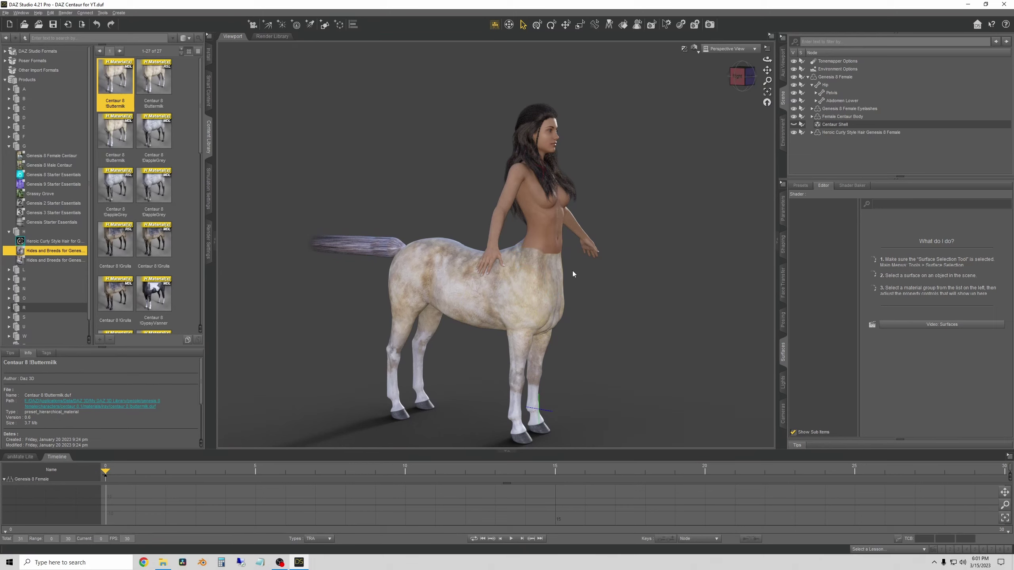
scroll(560, 280, up, 3)
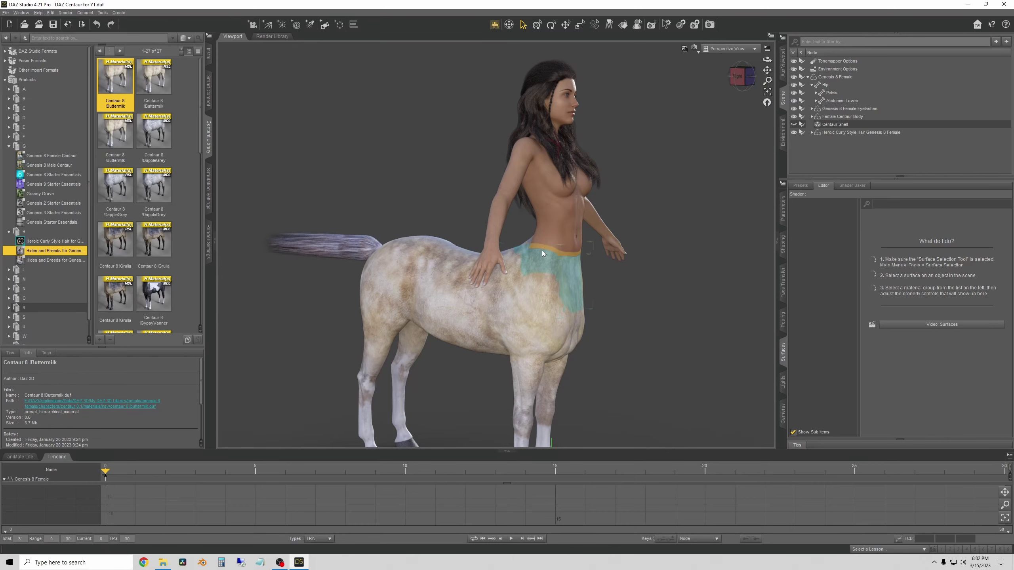
click(741, 77)
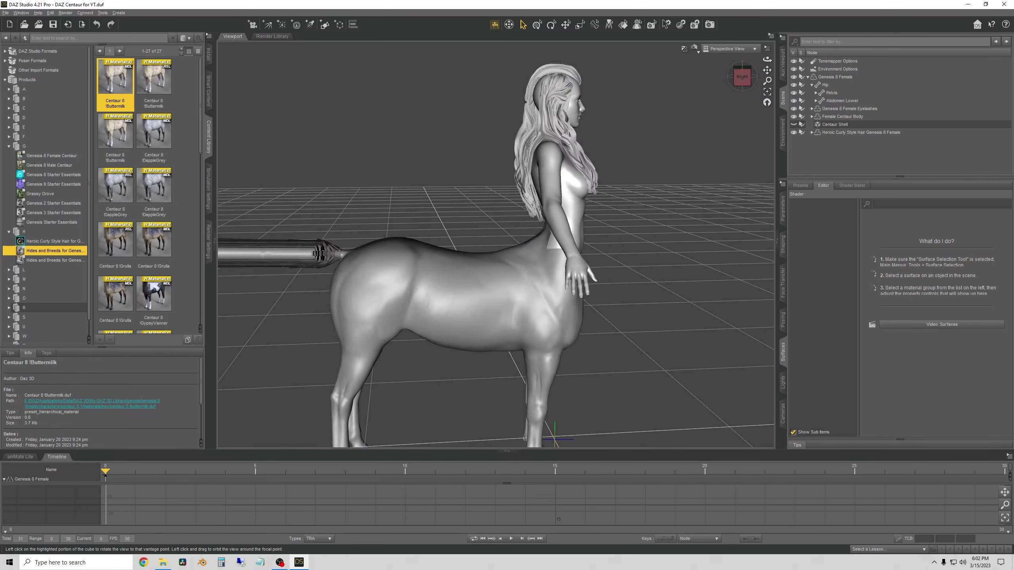
drag(741, 77, 735, 81)
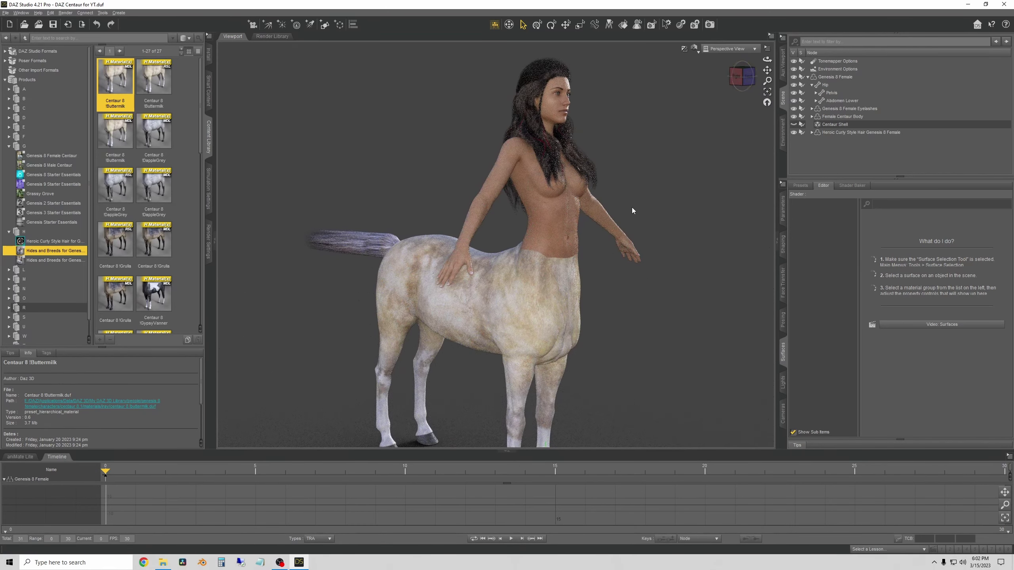
scroll(635, 205, up, 2)
scroll(642, 213, down, 4)
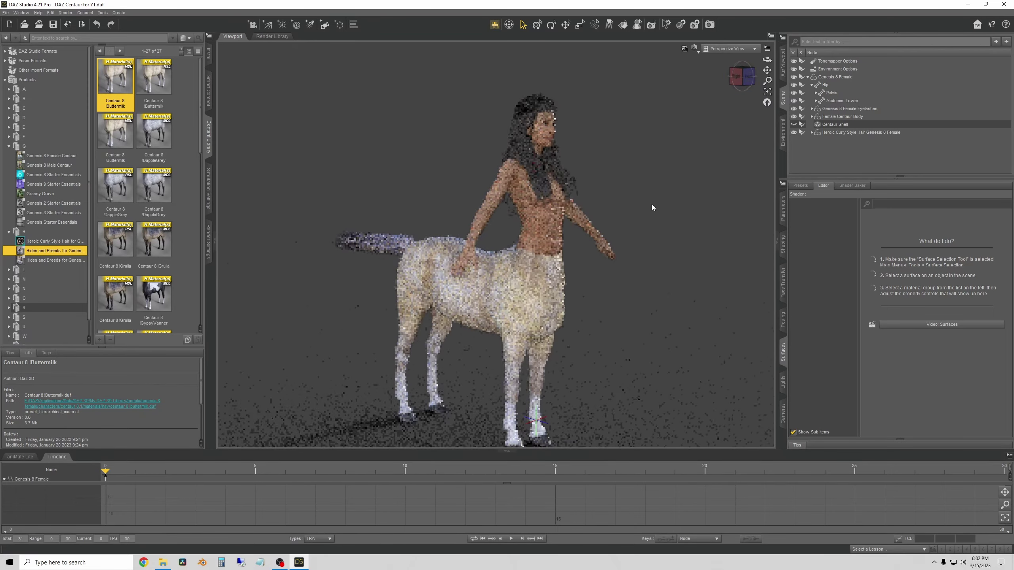
drag(745, 78, 748, 77)
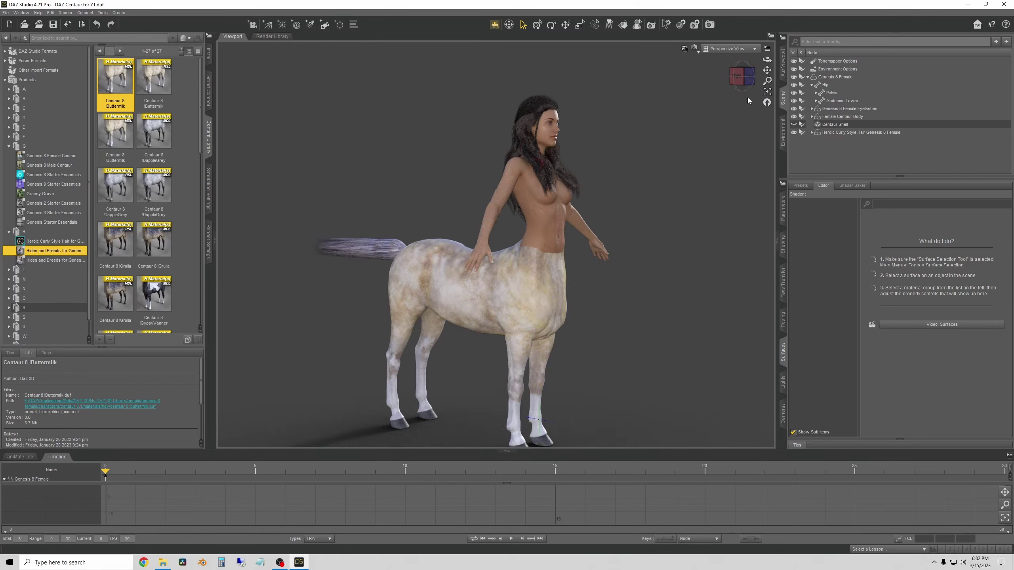
drag(767, 70, 778, 52)
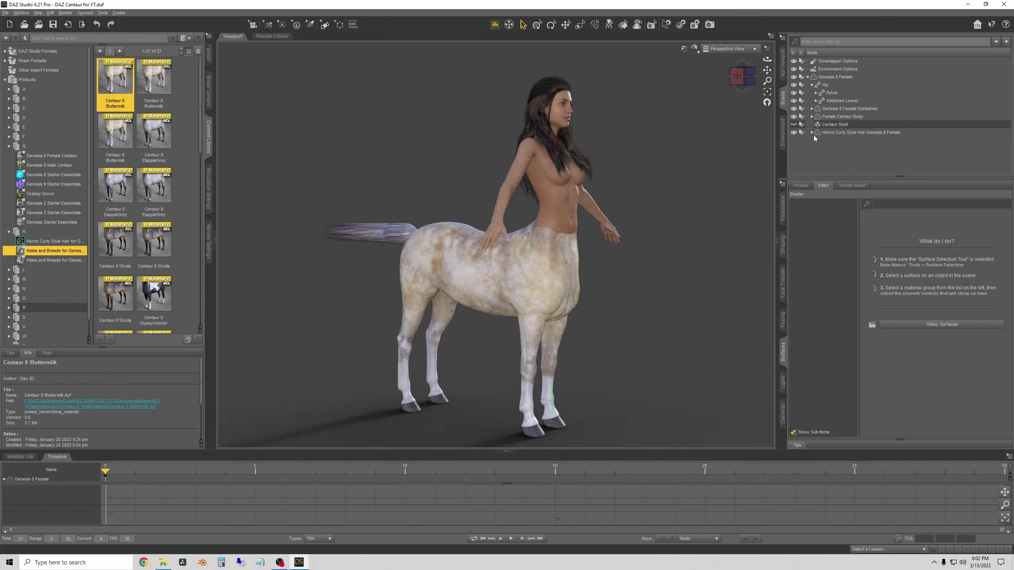
Select Genesis 8 Female, browse its surface materials, then show its Transforms parameters
click(840, 77)
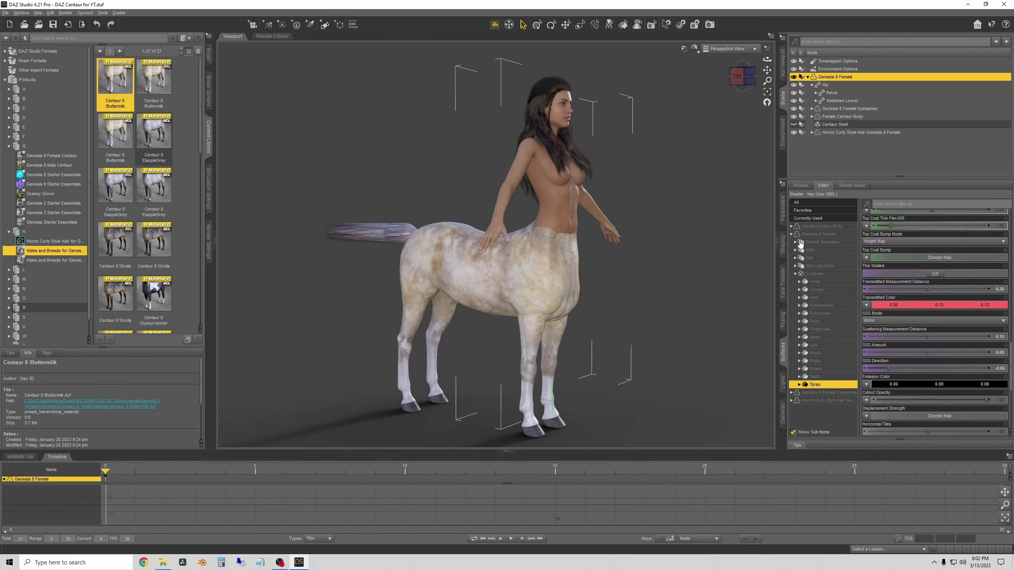
click(795, 274)
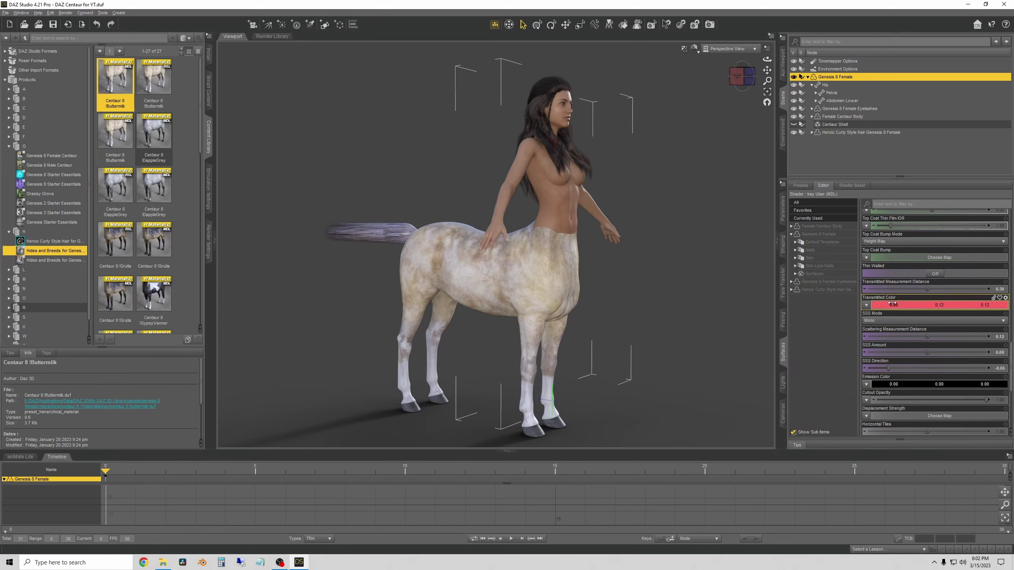
click(810, 237)
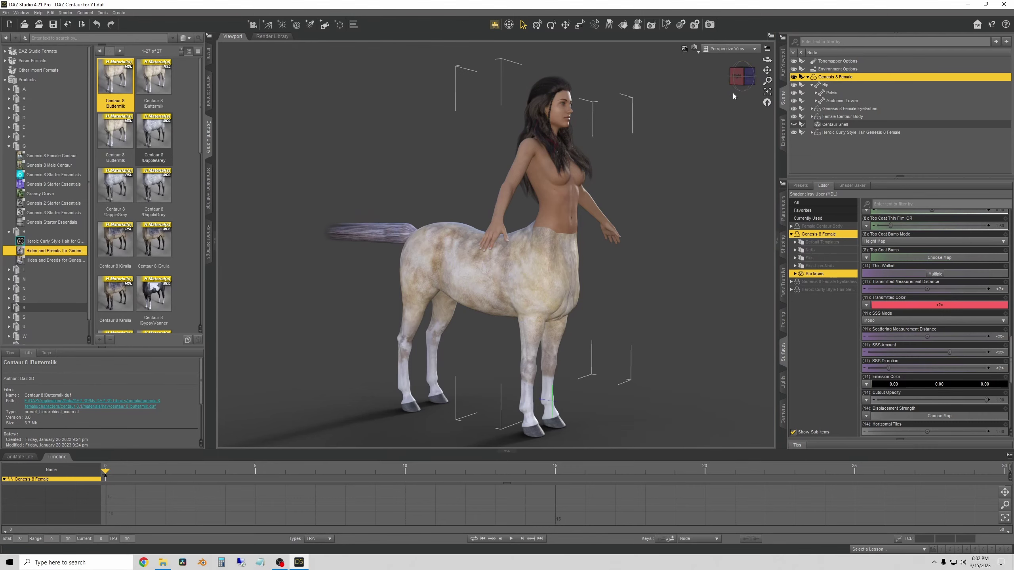
mouse_move(741, 79)
mouse_down()
mouse_move(758, 79)
mouse_move(731, 84)
mouse_move(750, 91)
mouse_up()
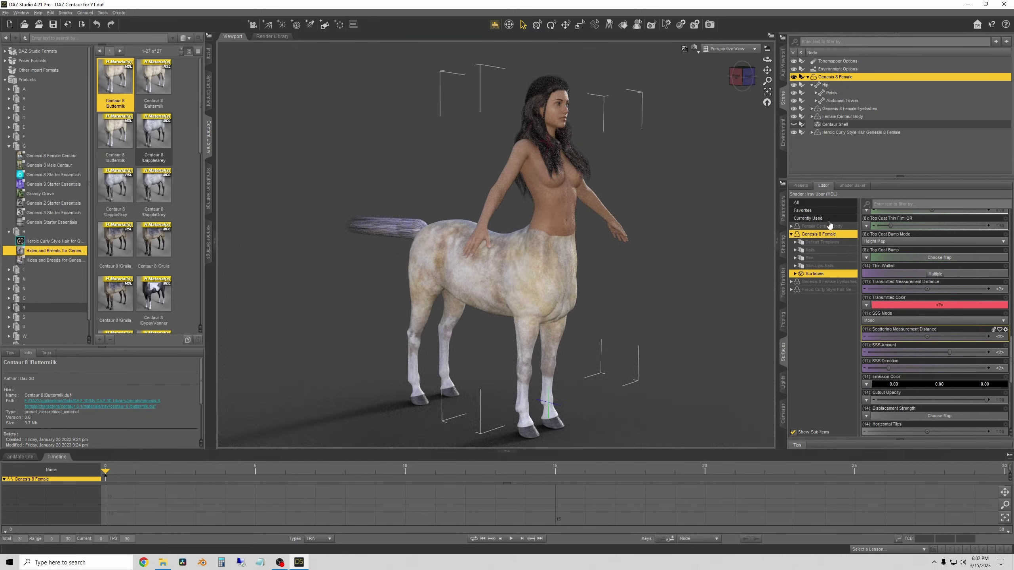
click(836, 227)
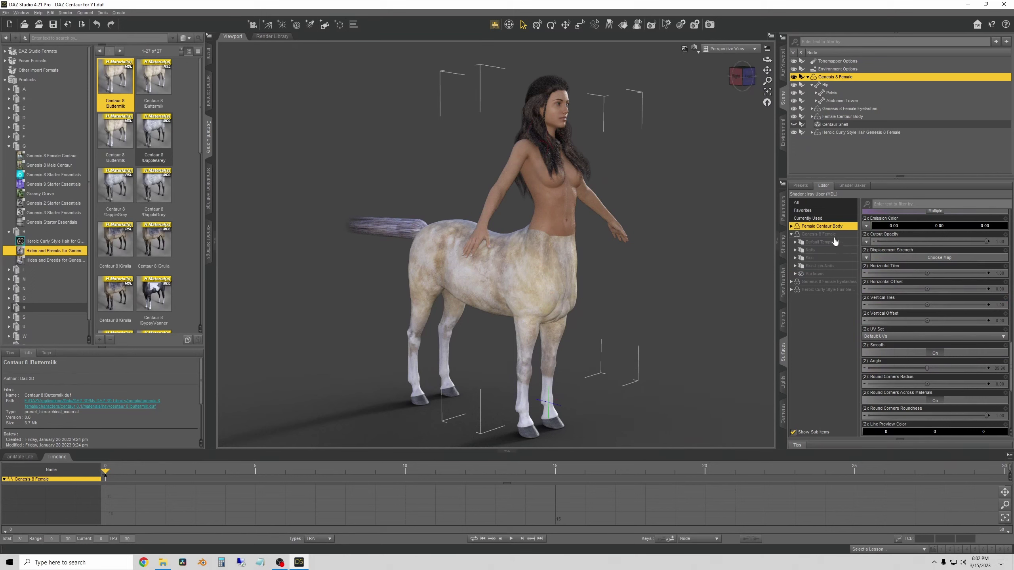
click(830, 236)
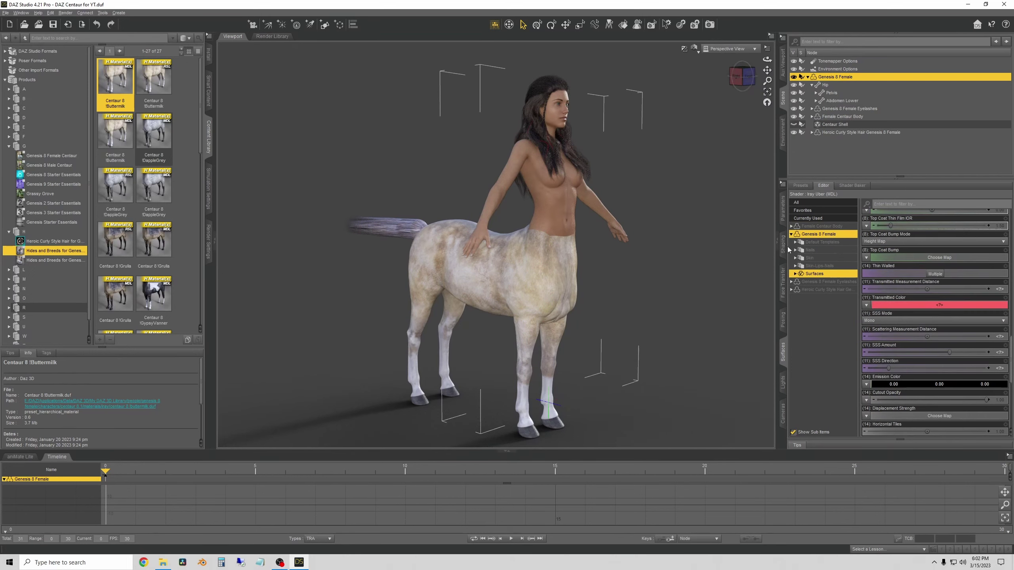
click(785, 222)
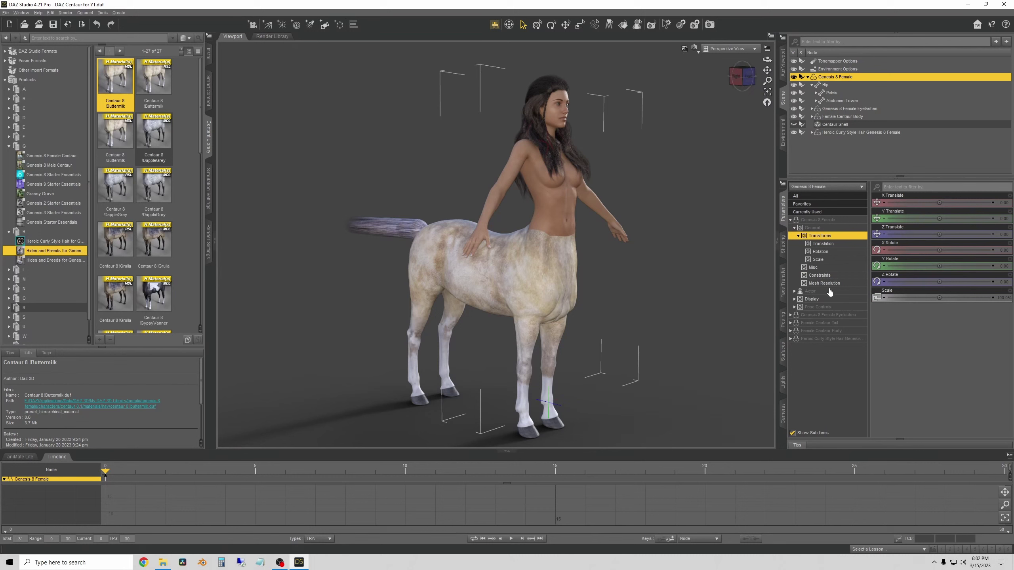
List all Genesis 8 Female properties and set the Arabian Scale morph to about 52%
click(816, 228)
click(818, 221)
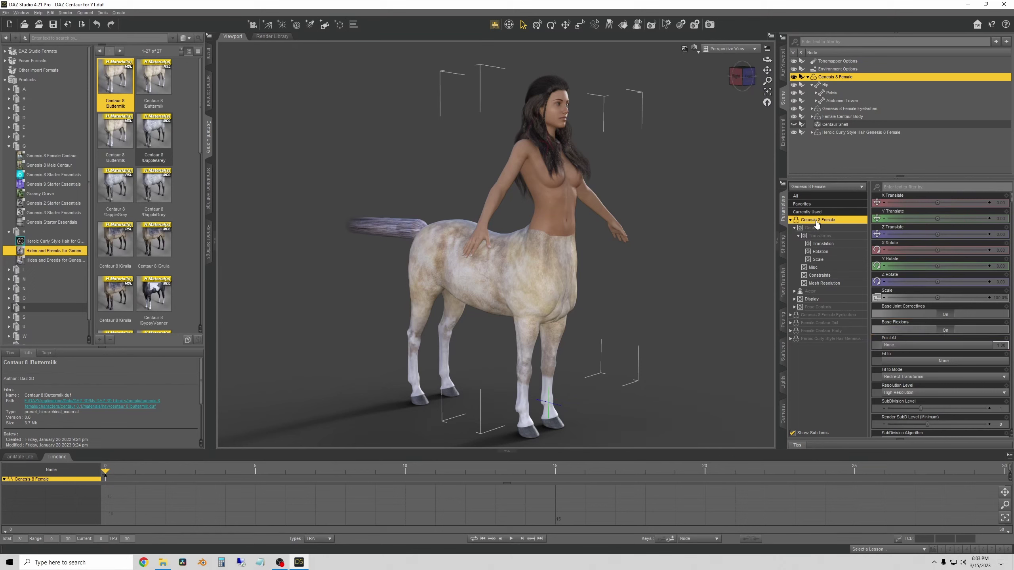
scroll(949, 350, down, 10)
scroll(949, 350, down, 1)
drag(898, 271, 947, 269)
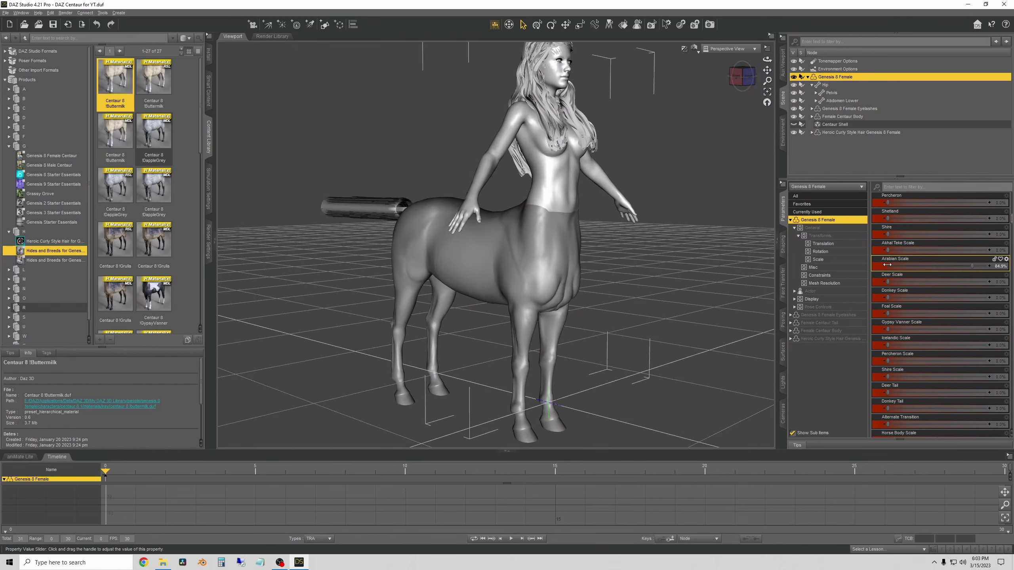
Lower Alternate Transition to about 25.5%, checking the waist seam from the Right view
scroll(916, 352, down, 1)
scroll(915, 352, down, 8)
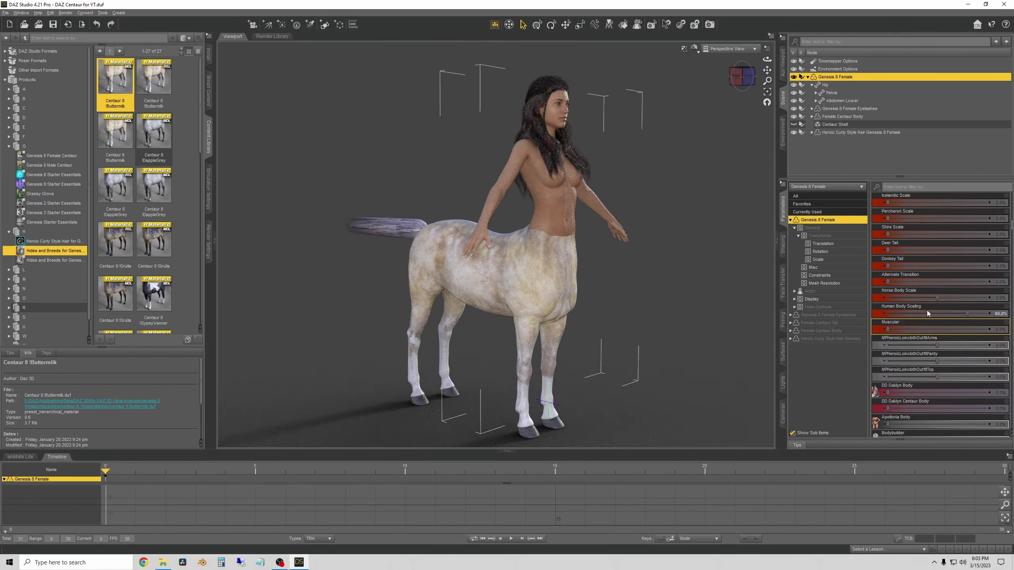
scroll(938, 306, down, 1)
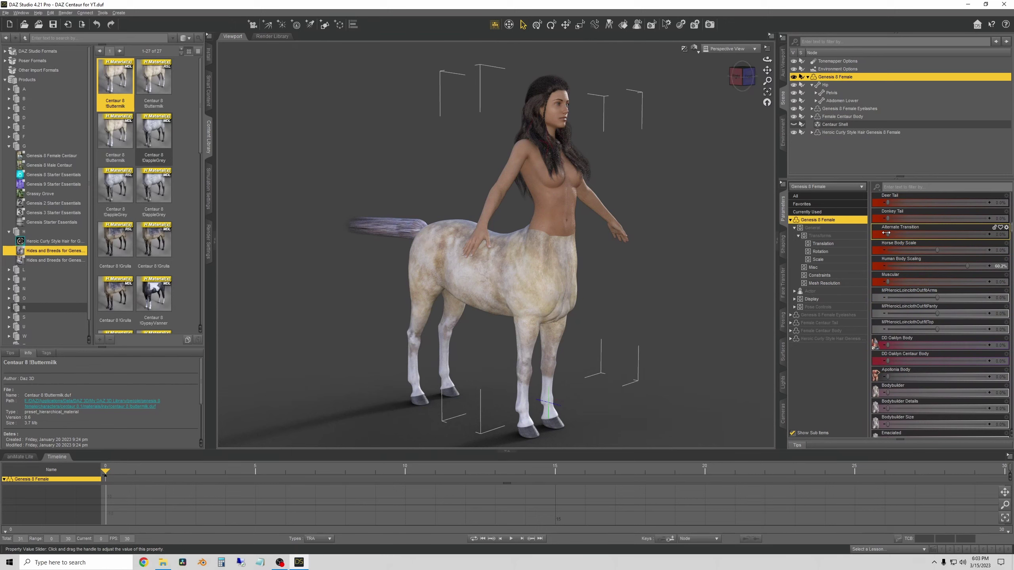
mouse_move(894, 235)
mouse_down()
mouse_move(954, 239)
mouse_move(942, 239)
mouse_up()
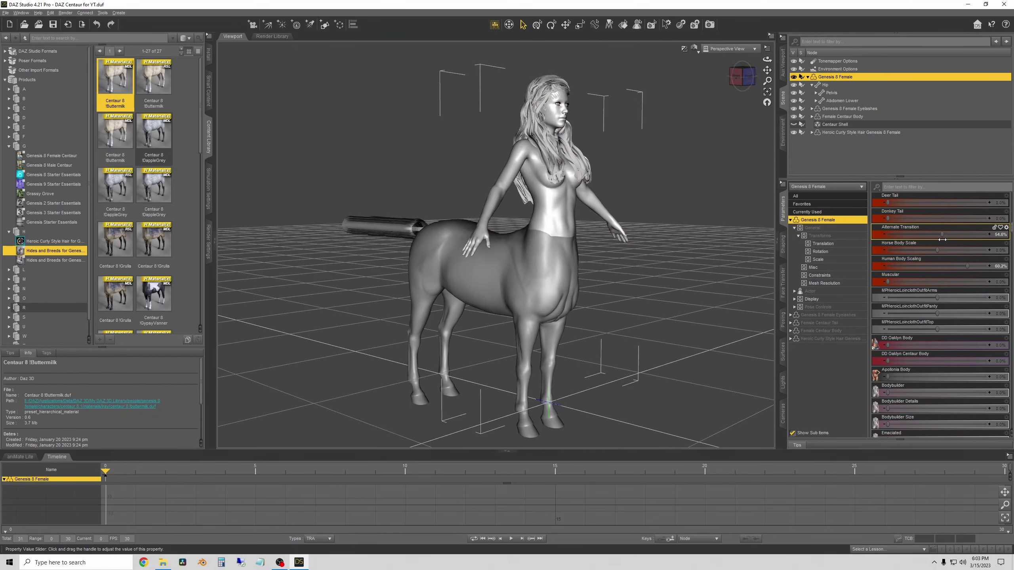
click(733, 84)
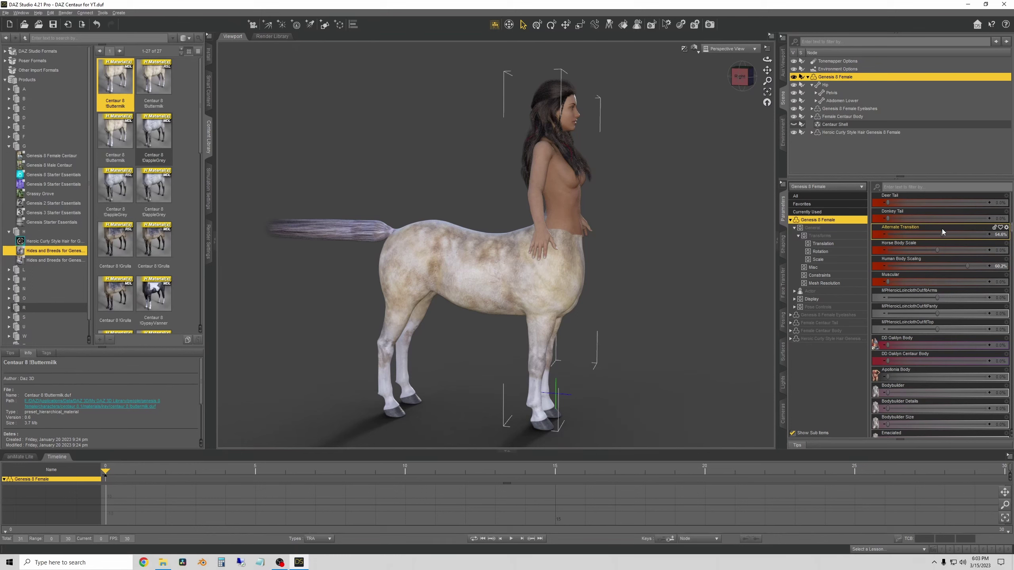
drag(926, 234, 911, 234)
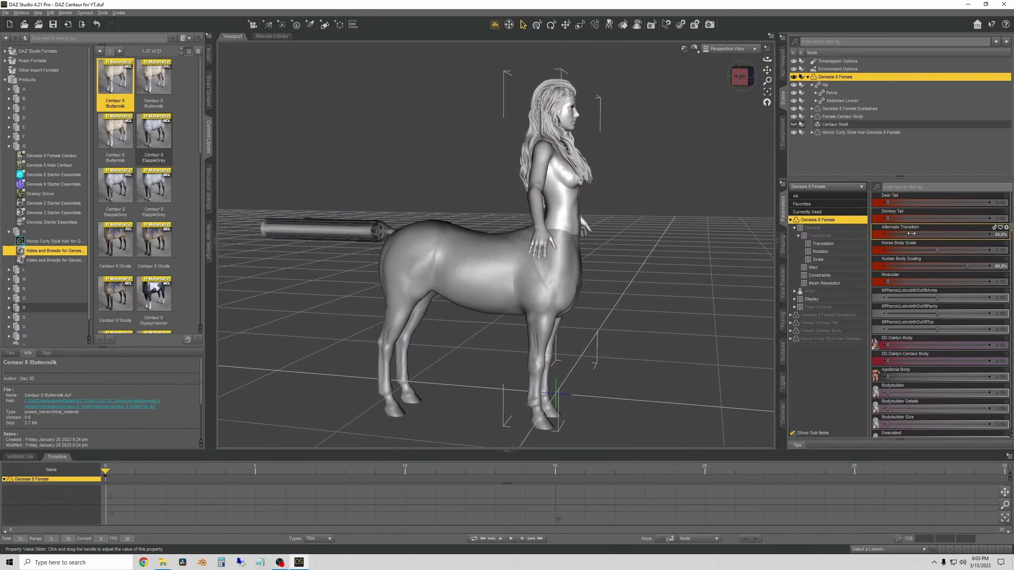
scroll(930, 336, down, 5)
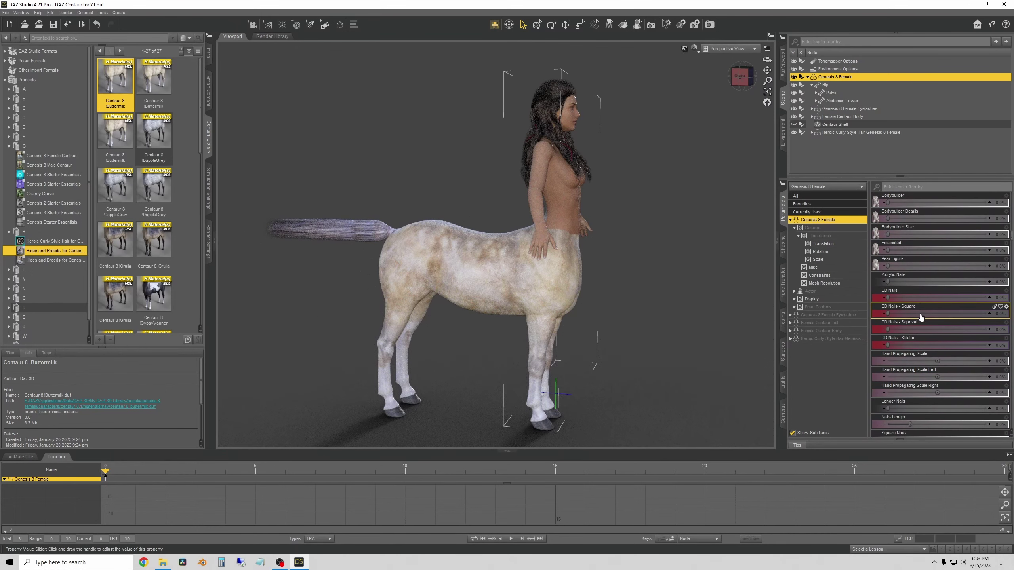
scroll(926, 307, up, 3)
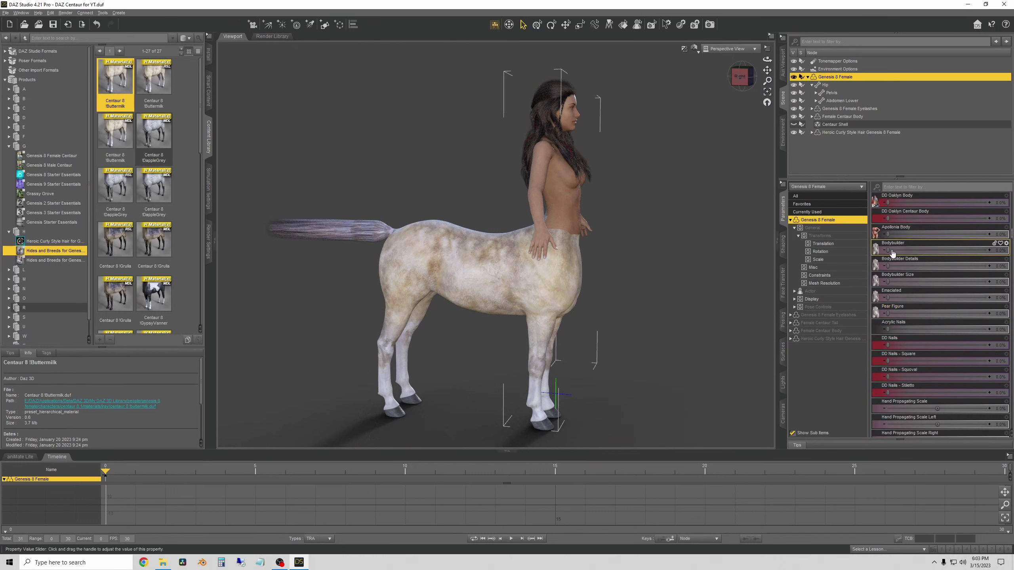
scroll(934, 365, down, 3)
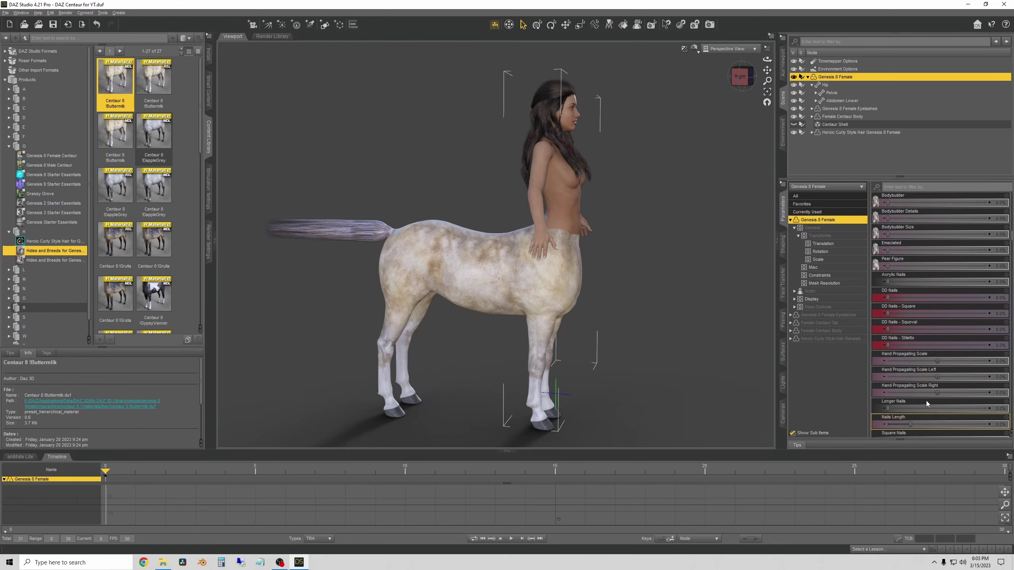
scroll(926, 401, down, 4)
scroll(922, 342, down, 12)
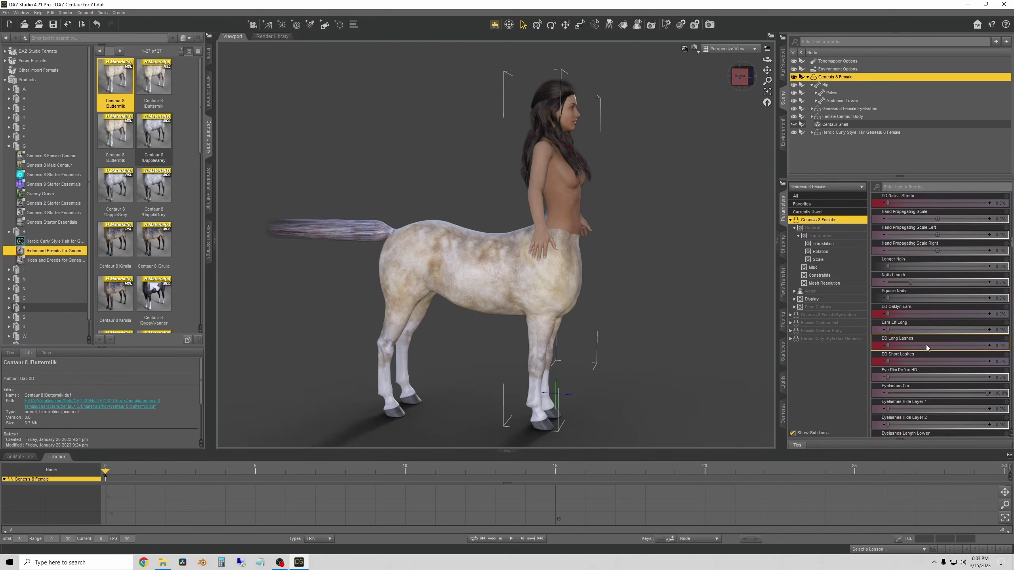
scroll(950, 361, down, 5)
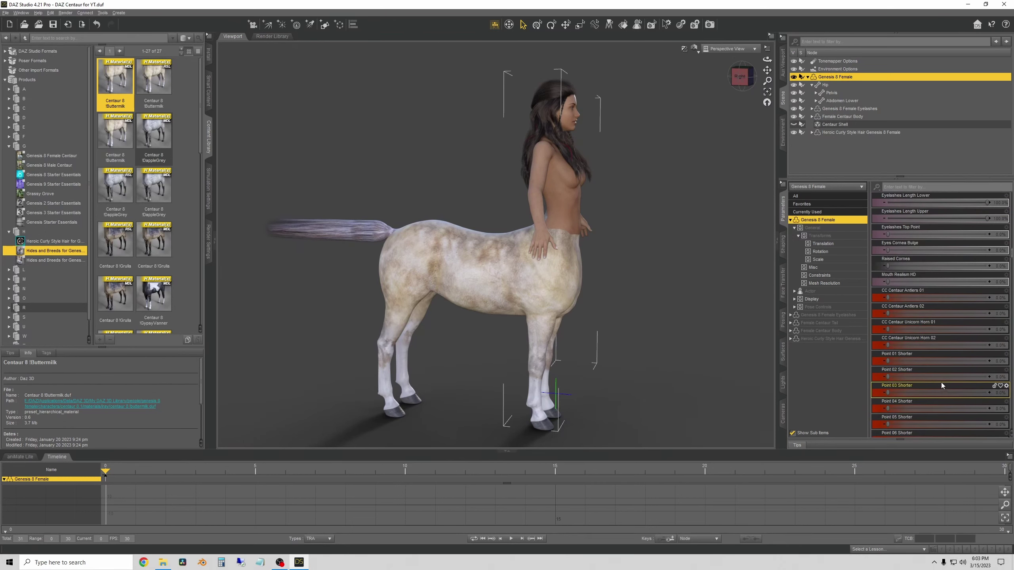
scroll(943, 402, down, 16)
scroll(944, 399, down, 11)
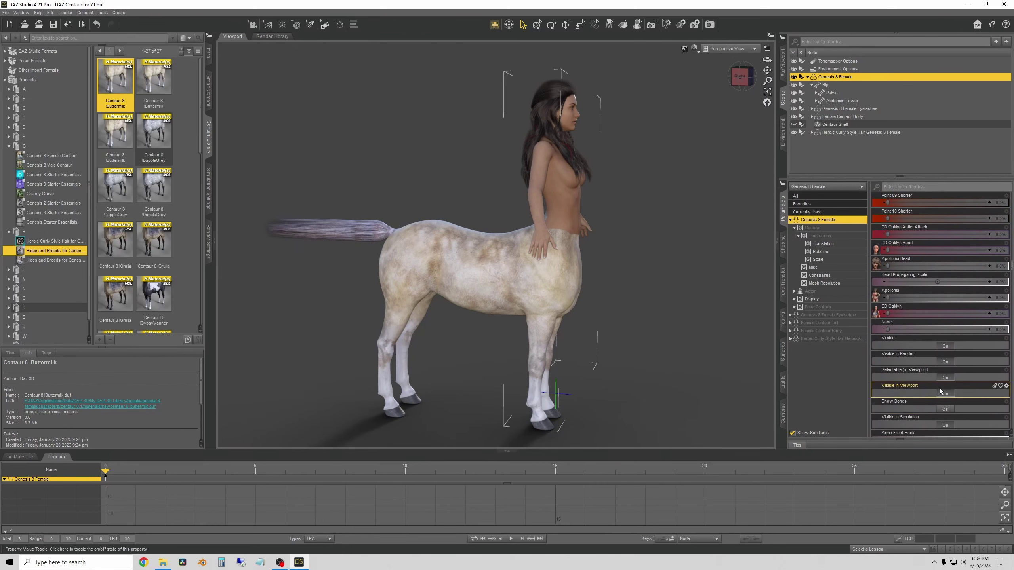
scroll(939, 396, down, 12)
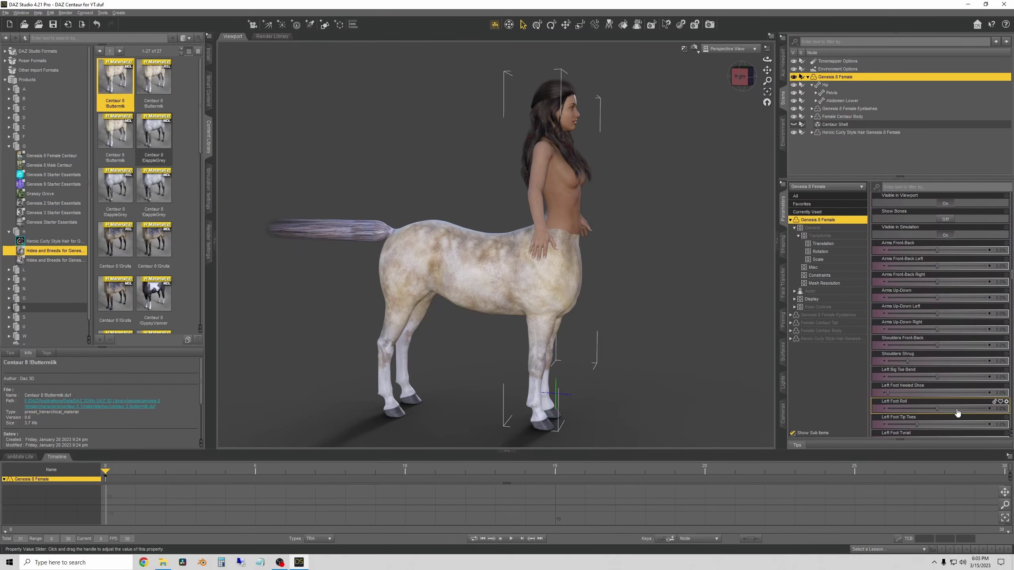
scroll(965, 401, down, 15)
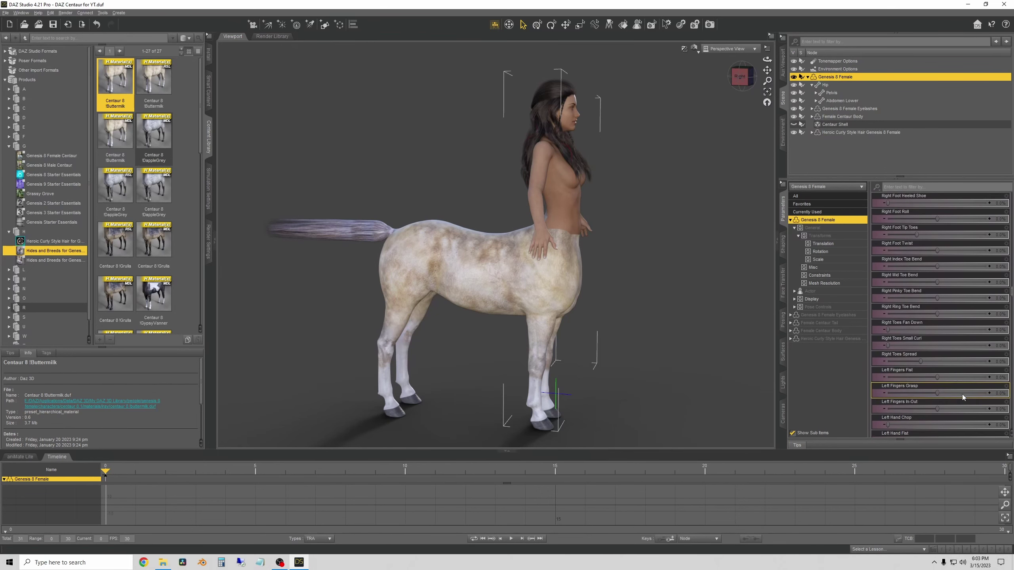
scroll(943, 390, down, 15)
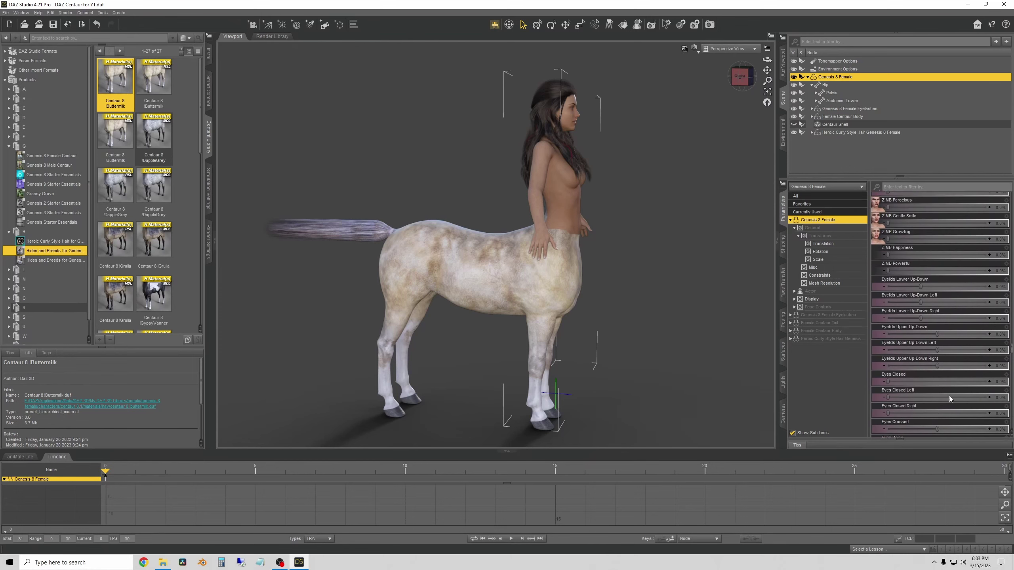
scroll(941, 426, down, 10)
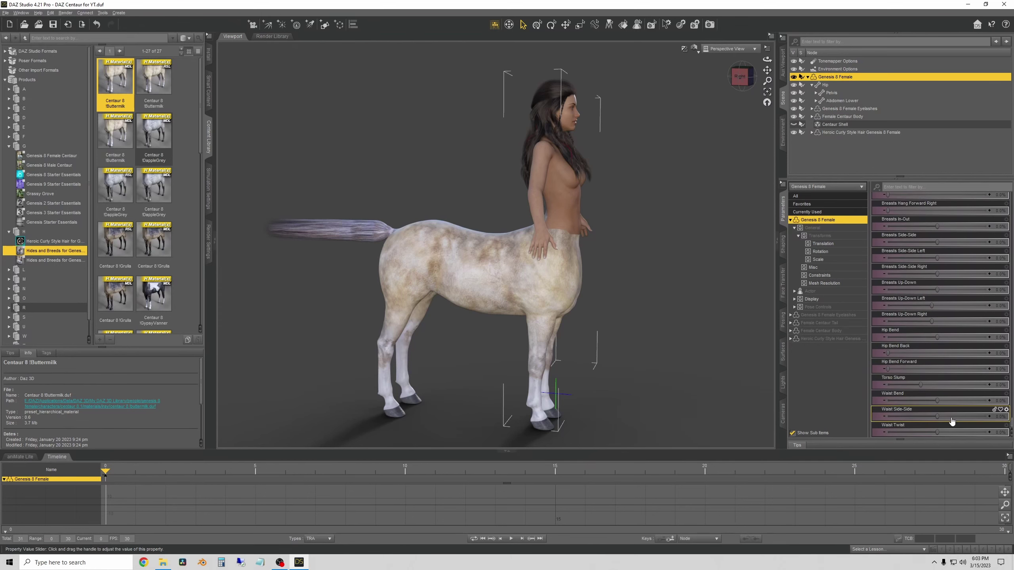
drag(749, 84, 741, 86)
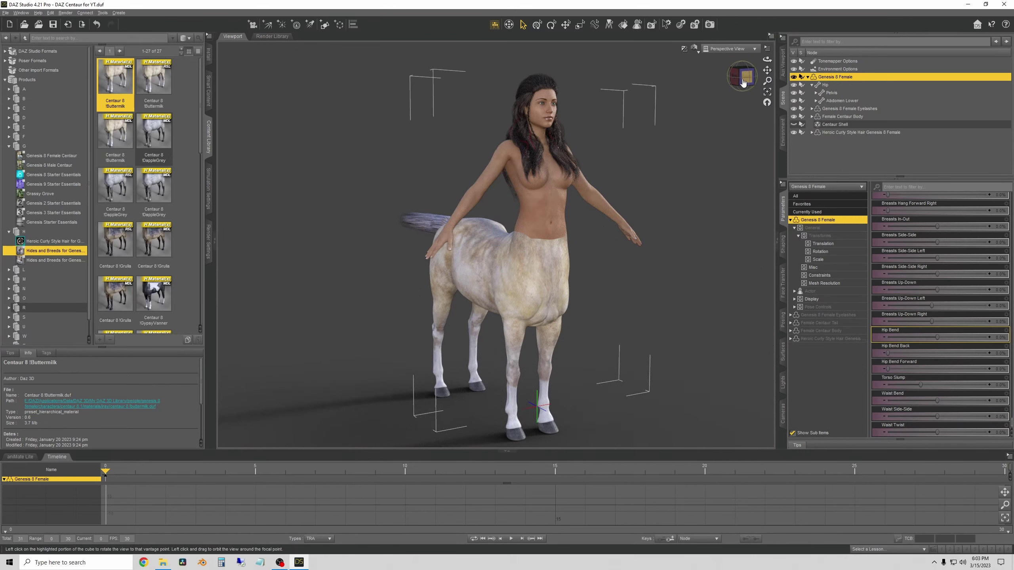
scroll(176, 188, down, 10)
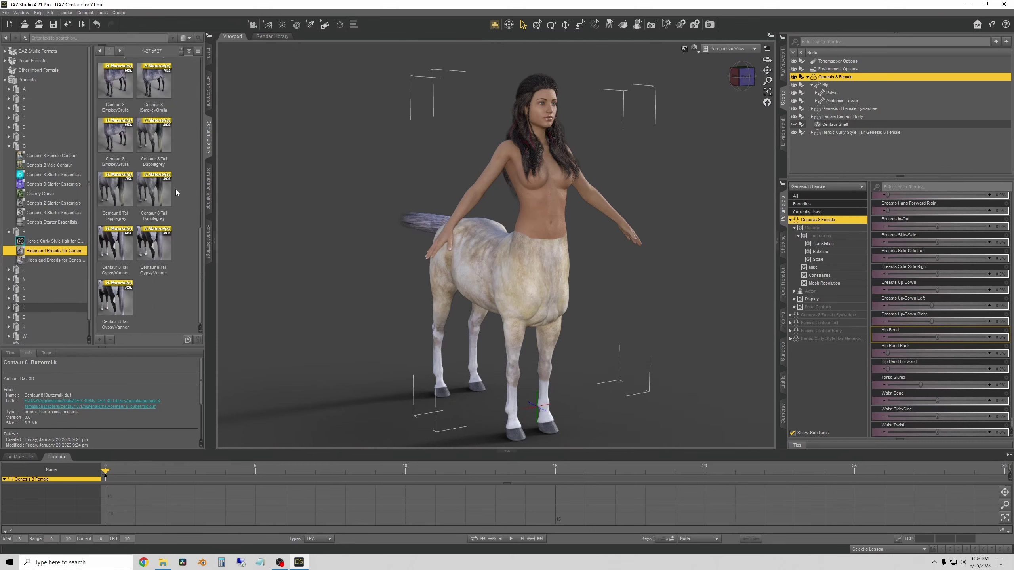
scroll(184, 226, up, 10)
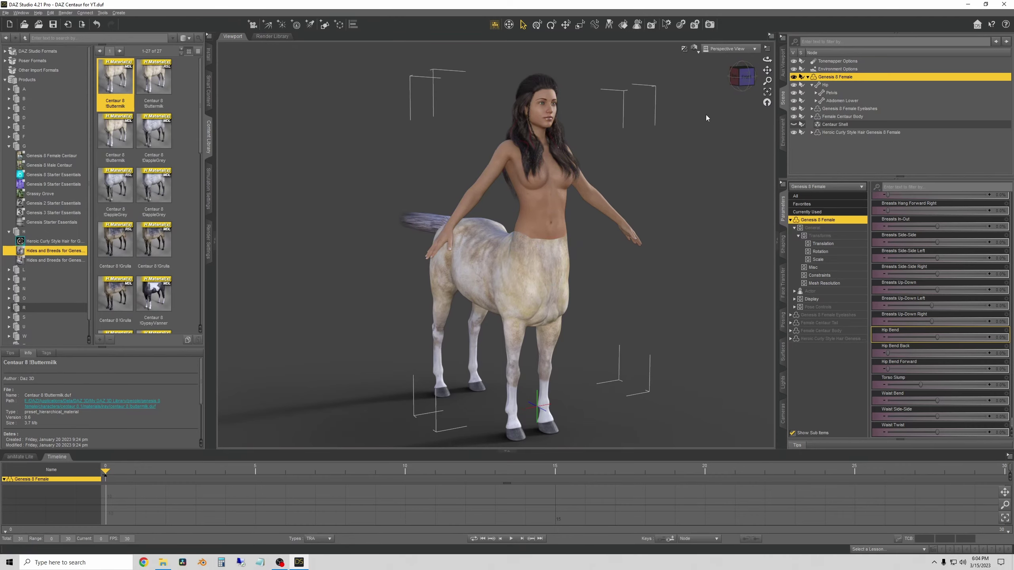
drag(739, 77, 764, 77)
drag(679, 79, 715, 82)
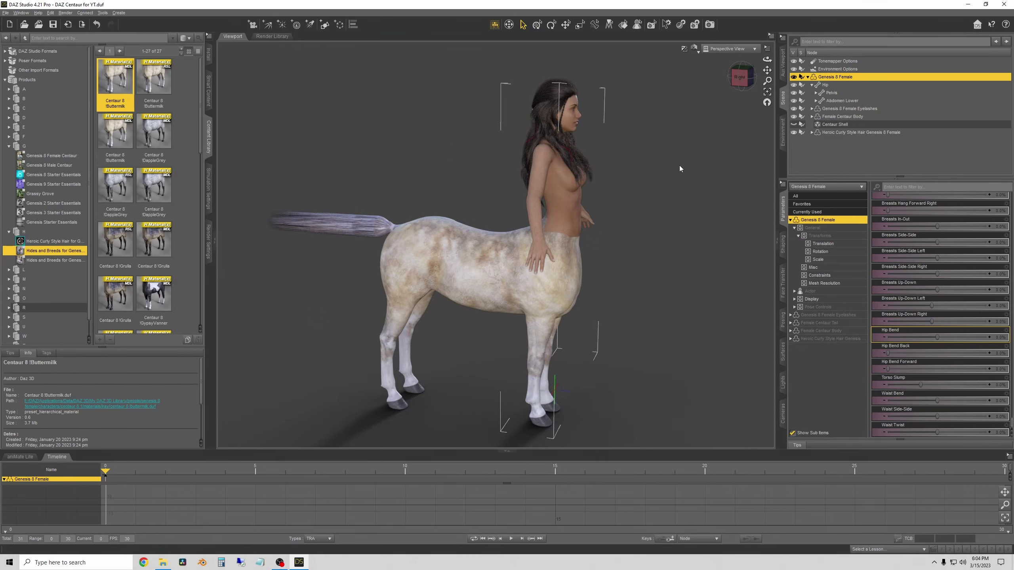
scroll(908, 314, down, 10)
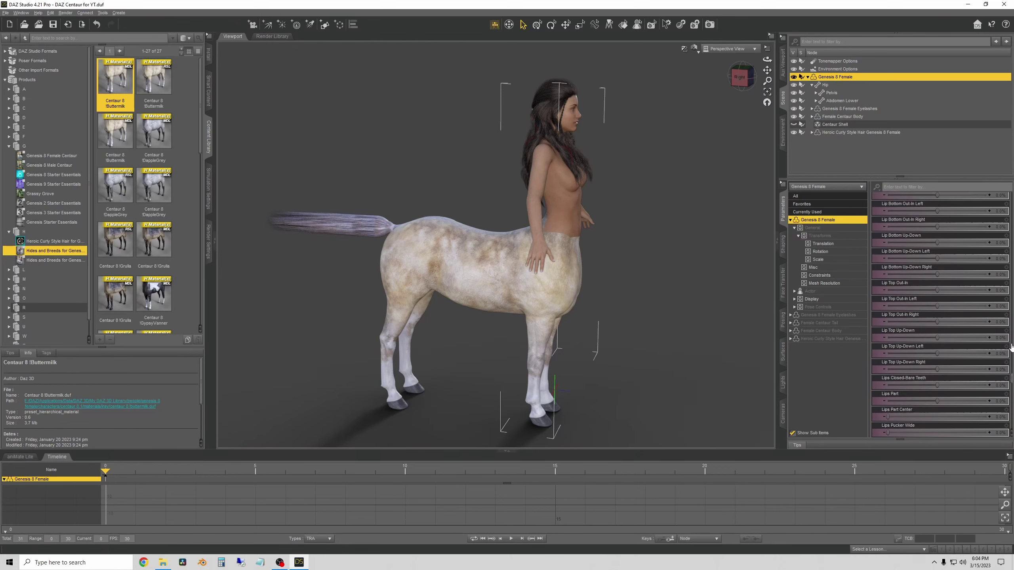
drag(1011, 379, 1010, 188)
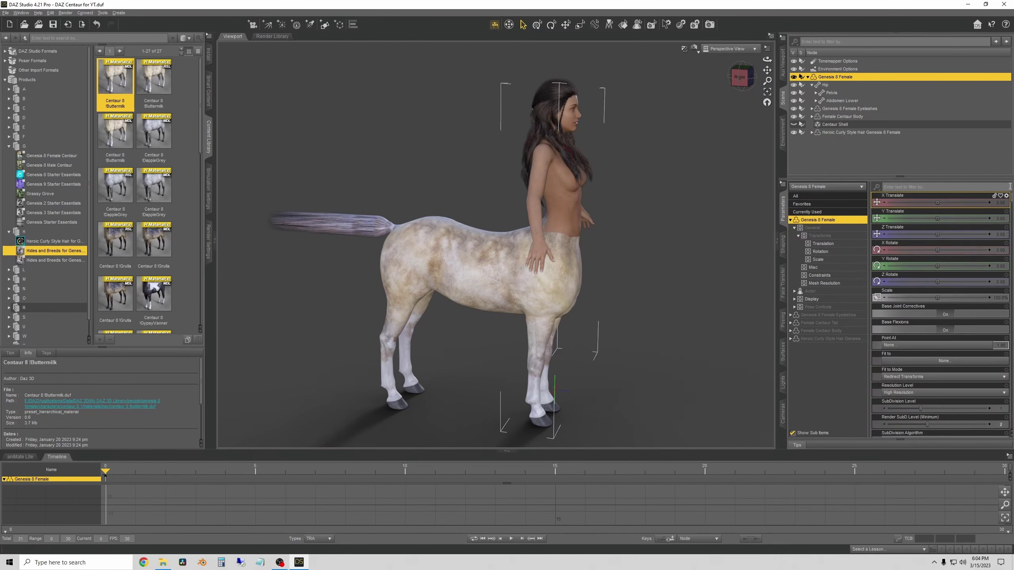
scroll(958, 343, down, 5)
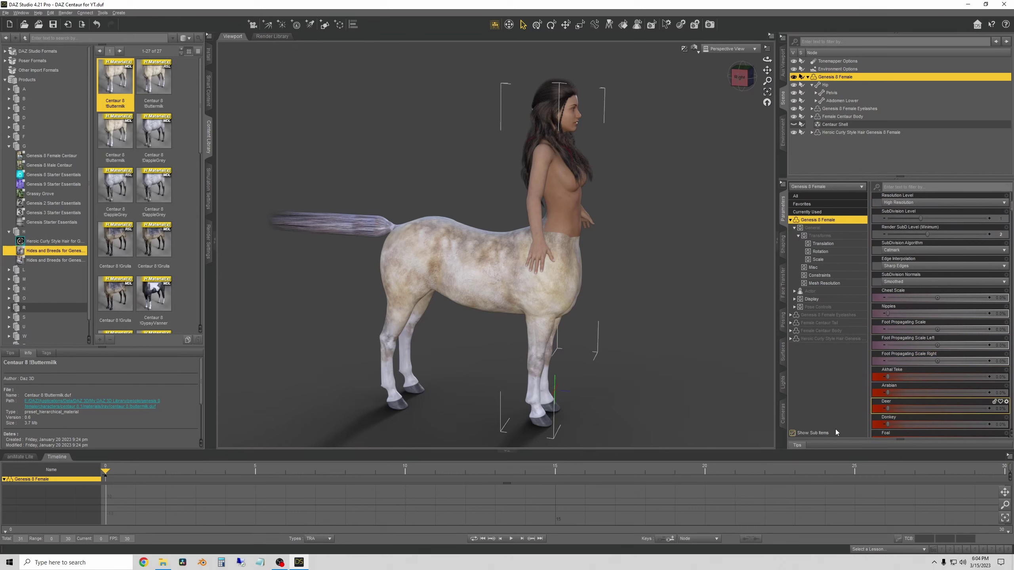